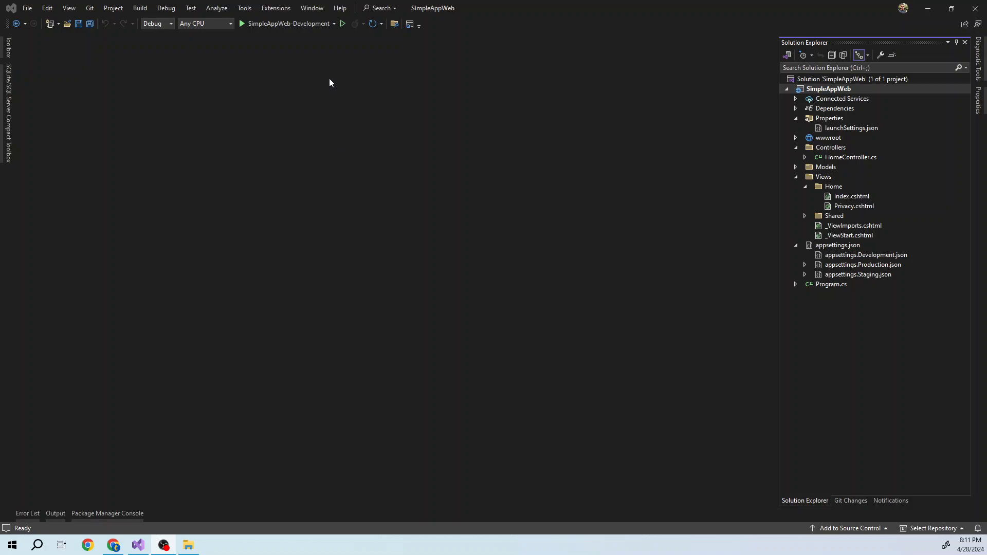
- Examine the available launch profiles and their environment settings in launchSettings.json, closing the file when done
left_click(333, 23)
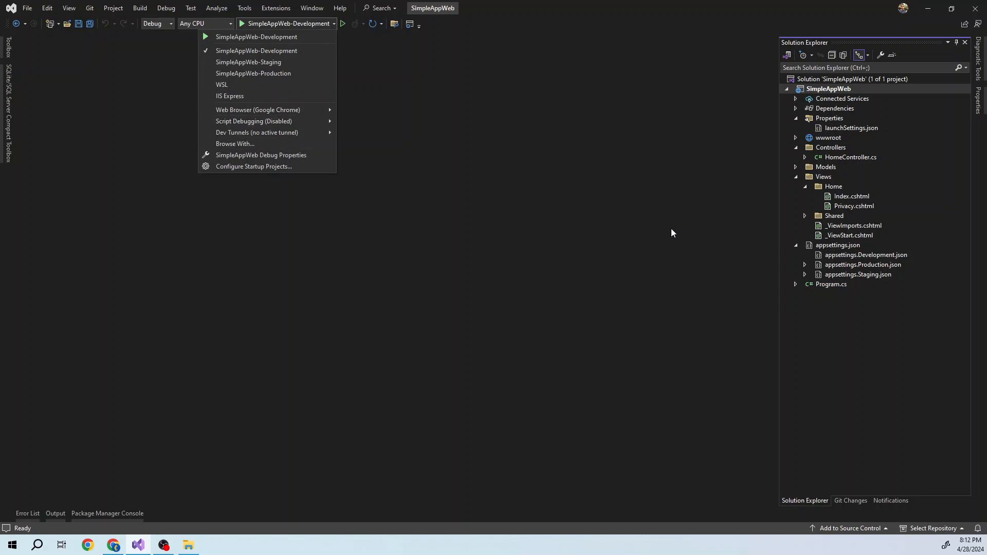
double_click(831, 127)
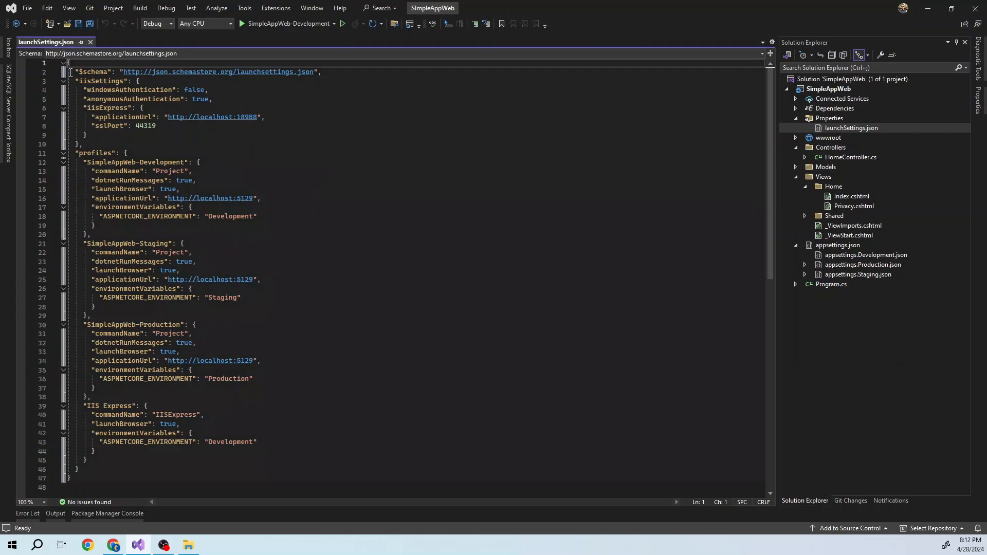
left_click(90, 43)
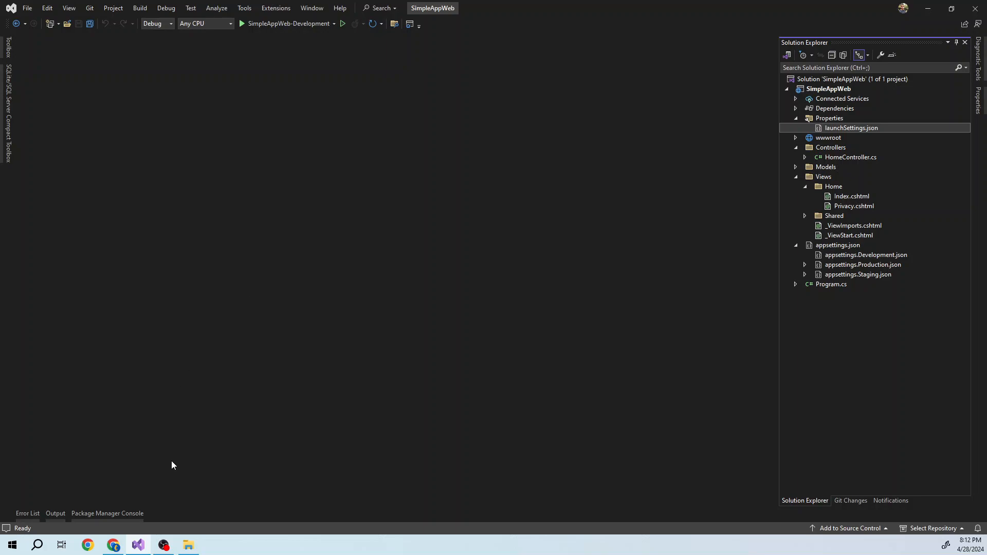
- Switch to the Azure portal in Chrome and start creating a new Web App from App Services
left_click(114, 549)
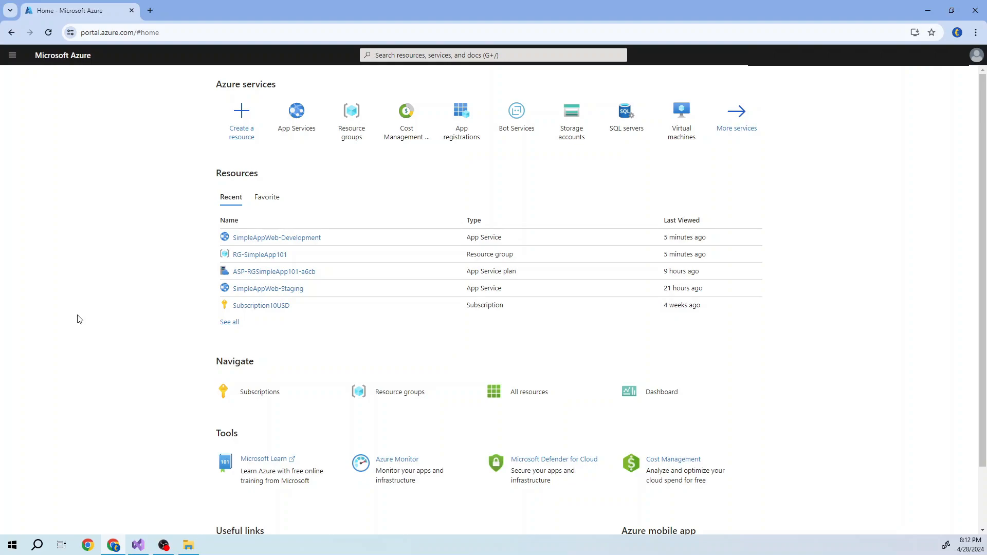
mouse_move(294, 134)
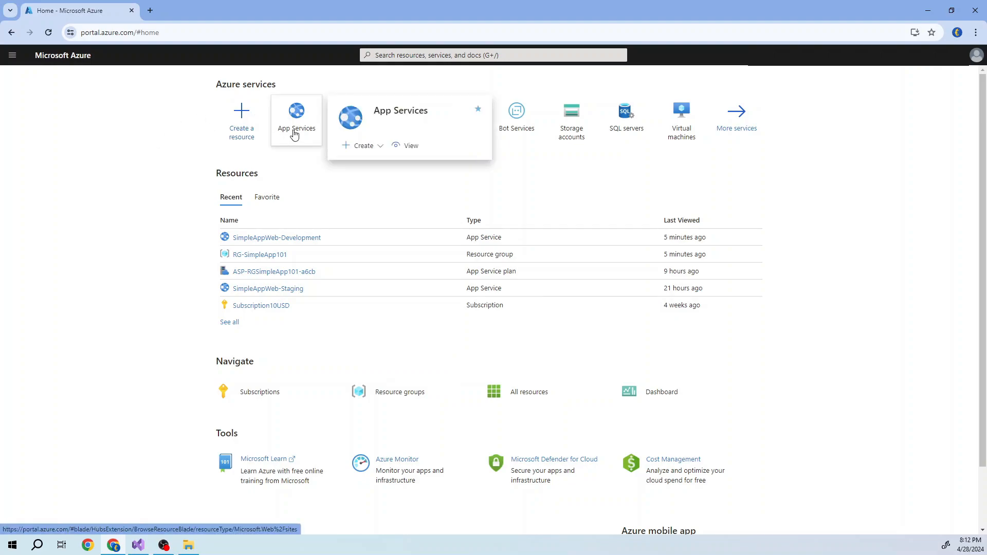
left_click(243, 137)
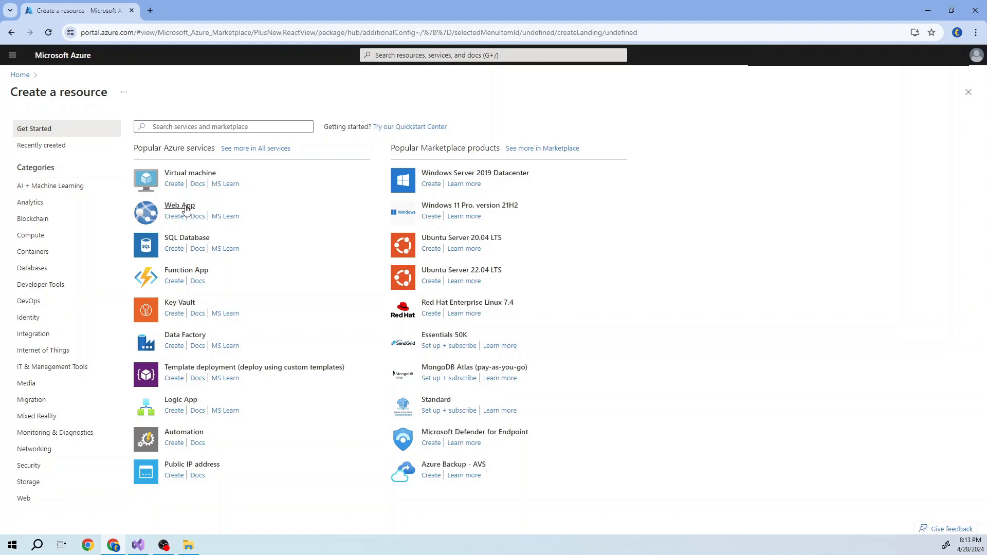
left_click(21, 76)
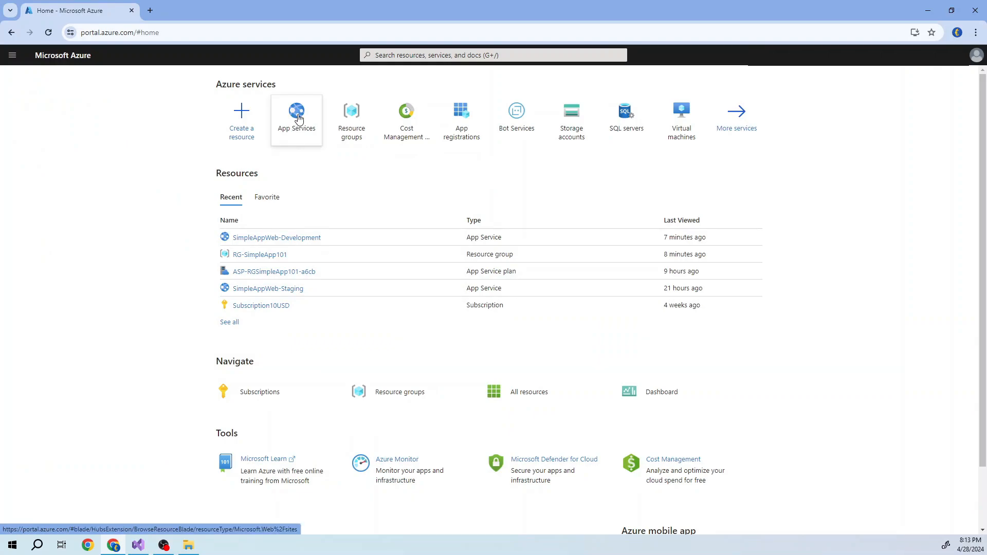
left_click(283, 126)
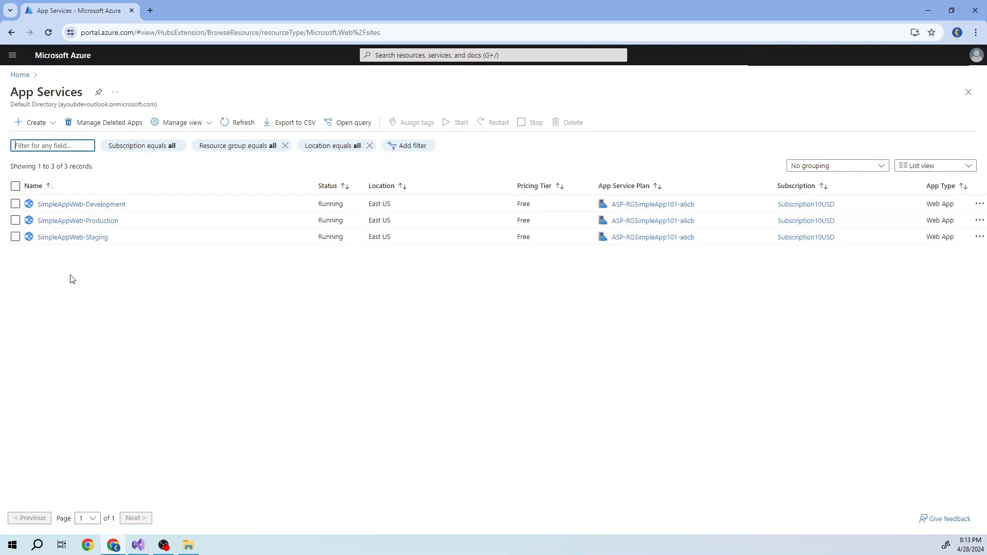
left_click(45, 126)
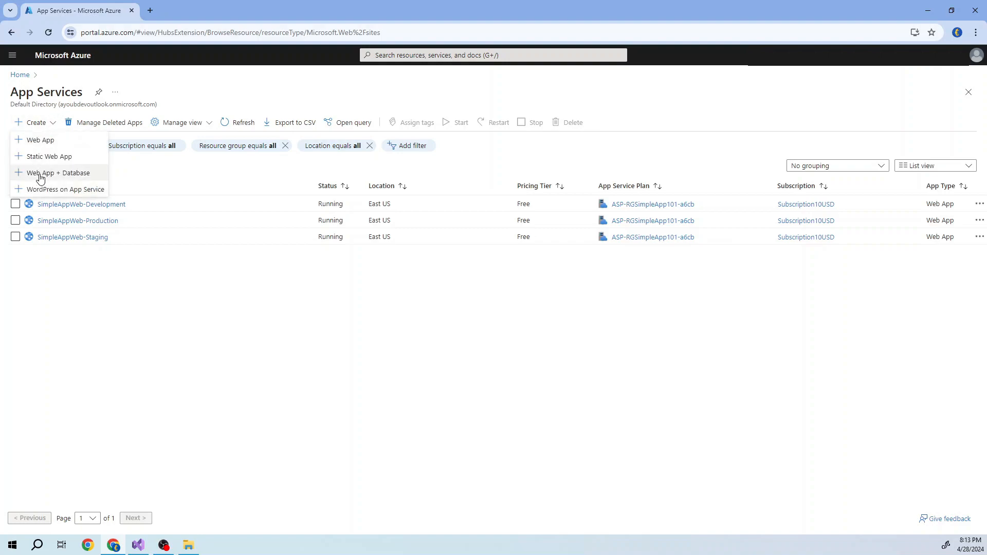
left_click(40, 143)
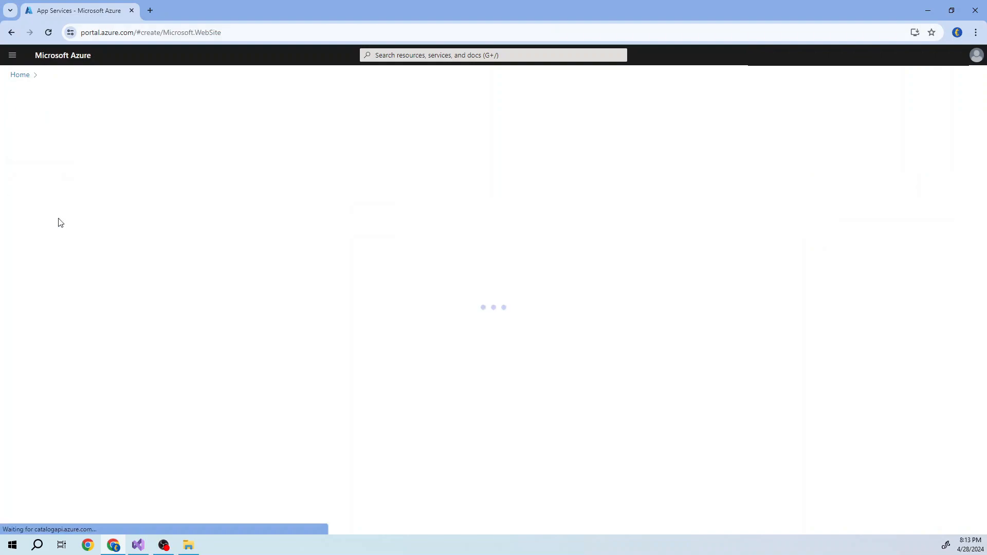
- Create a new resource group named rg-app01 for the web app
left_click(167, 301)
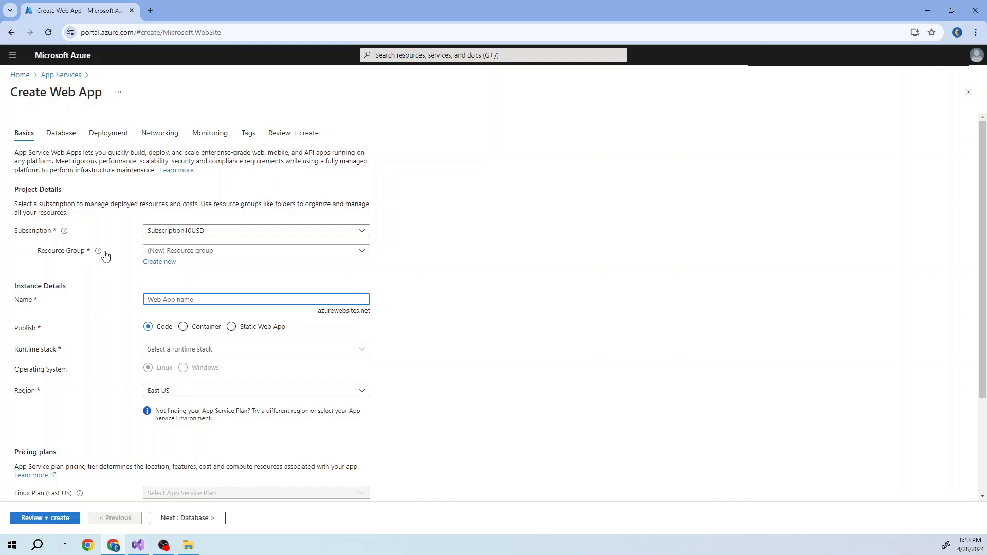
left_click(160, 262)
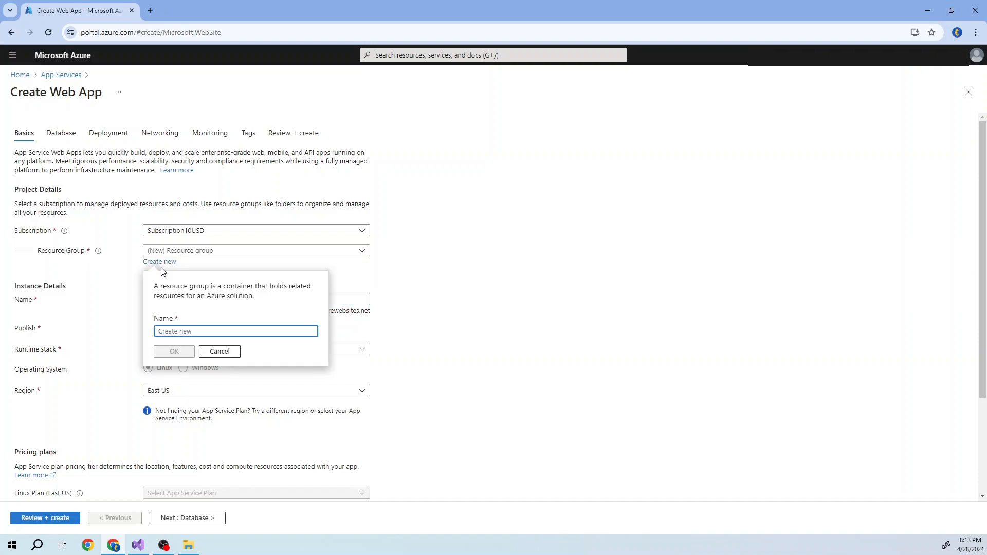
type("rg-")
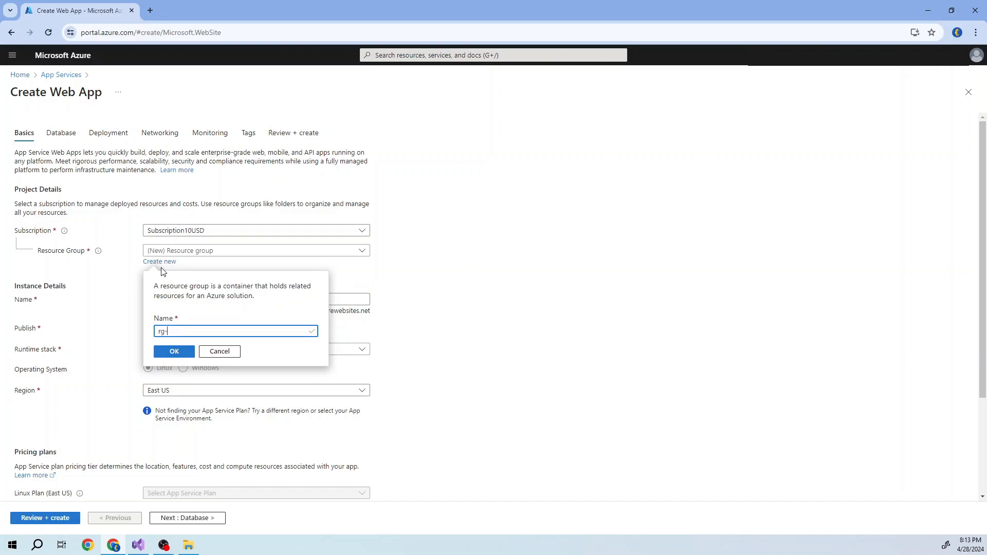
type("app01")
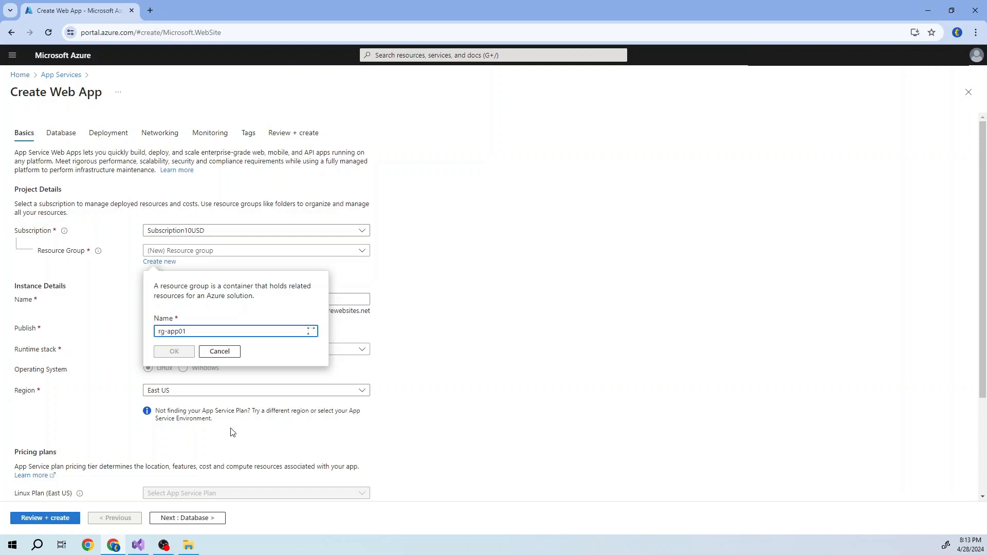
left_click(175, 353)
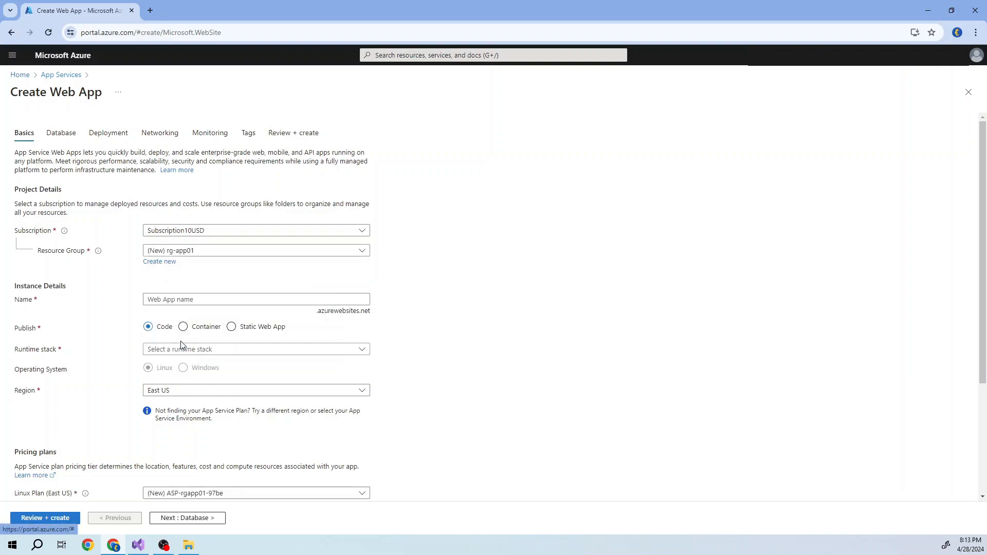
- Name the web app Tuto101App-Stage and set its runtime stack to .NET 8 (LTS)
left_click(154, 299)
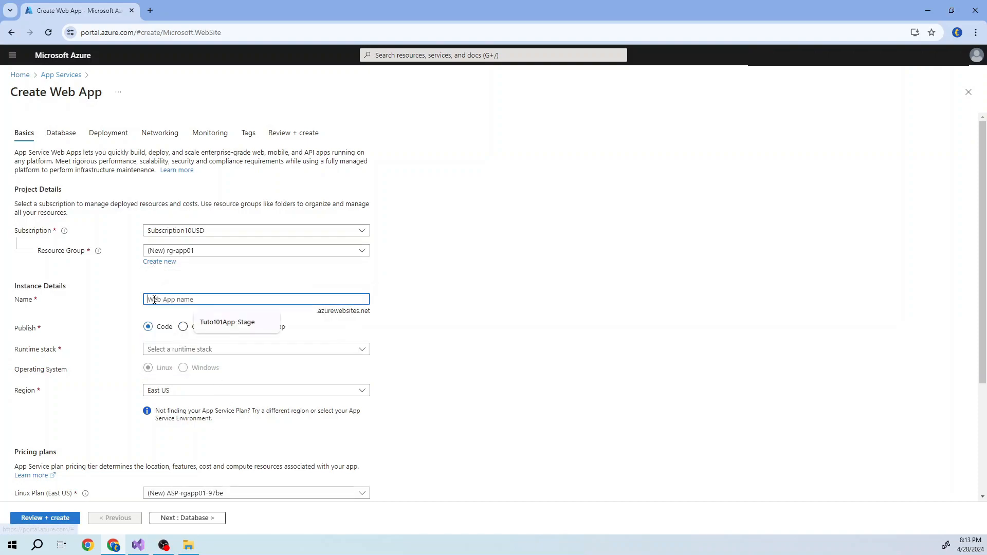
left_click(218, 322)
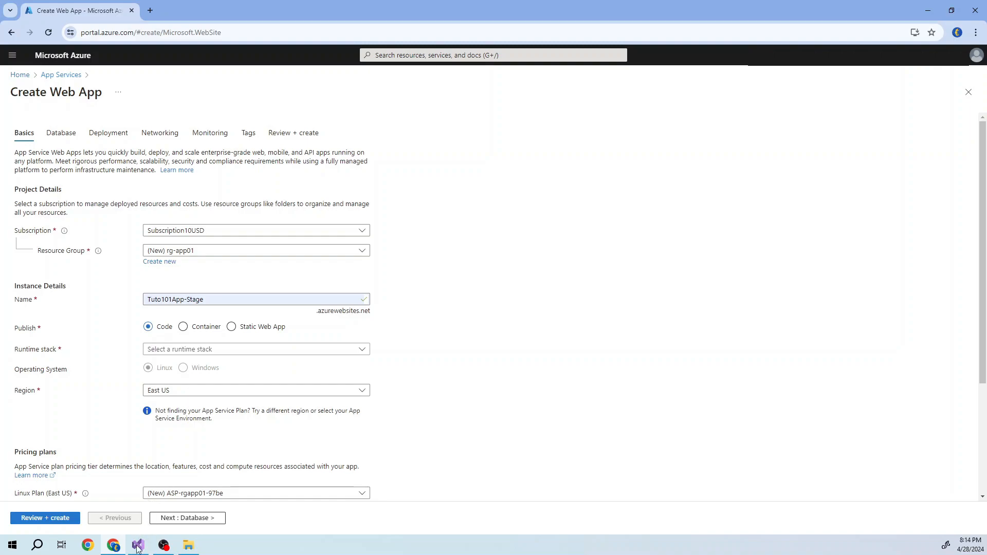
mouse_move(137, 549)
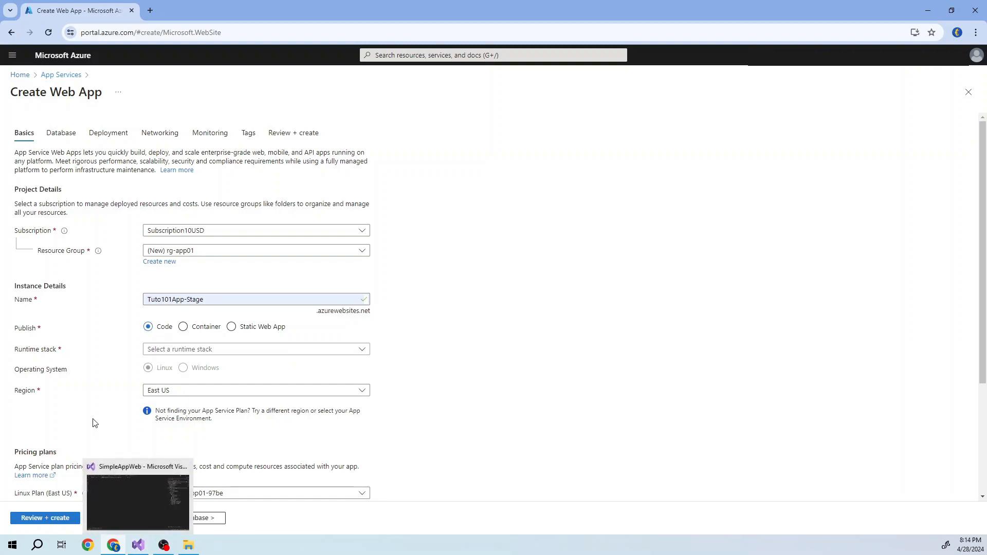
left_click(174, 351)
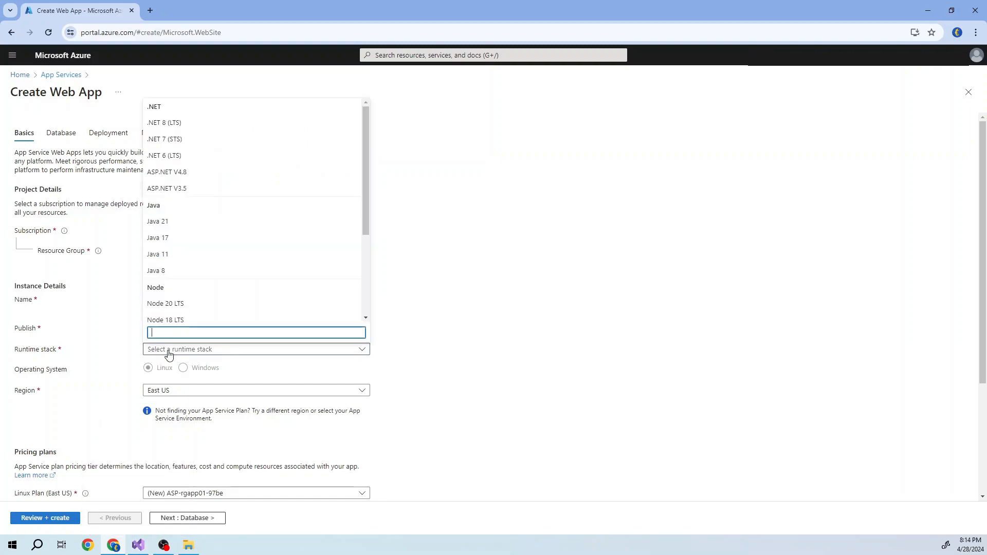
left_click(183, 126)
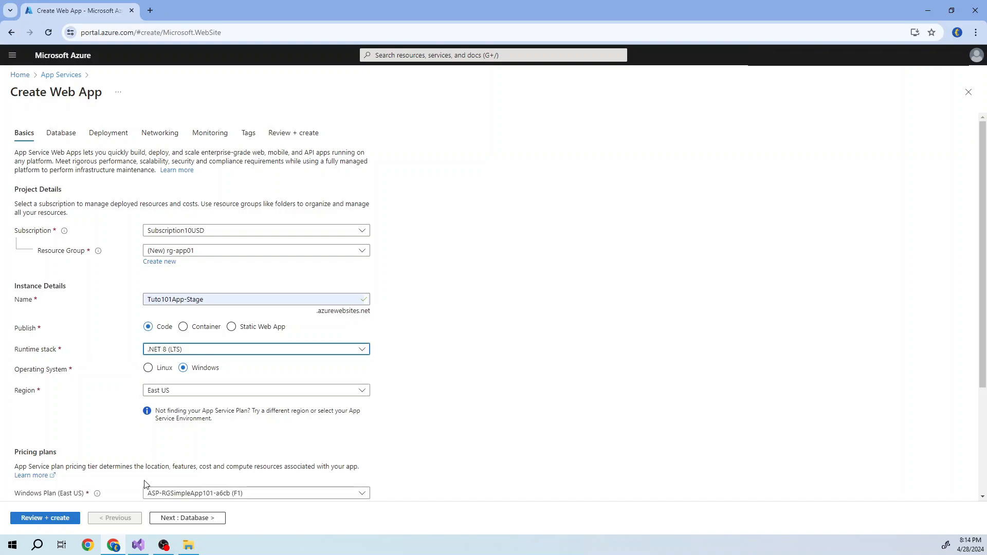
- Switch to Visual Studio and check the target framework in the SimpleAppWeb project's properties
left_click(137, 544)
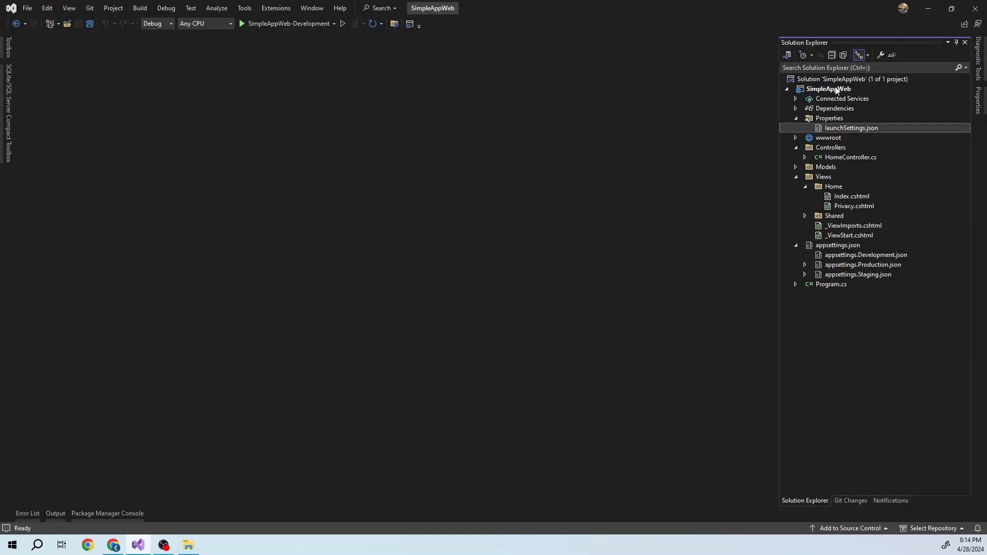
left_click(834, 91)
right_click(834, 91)
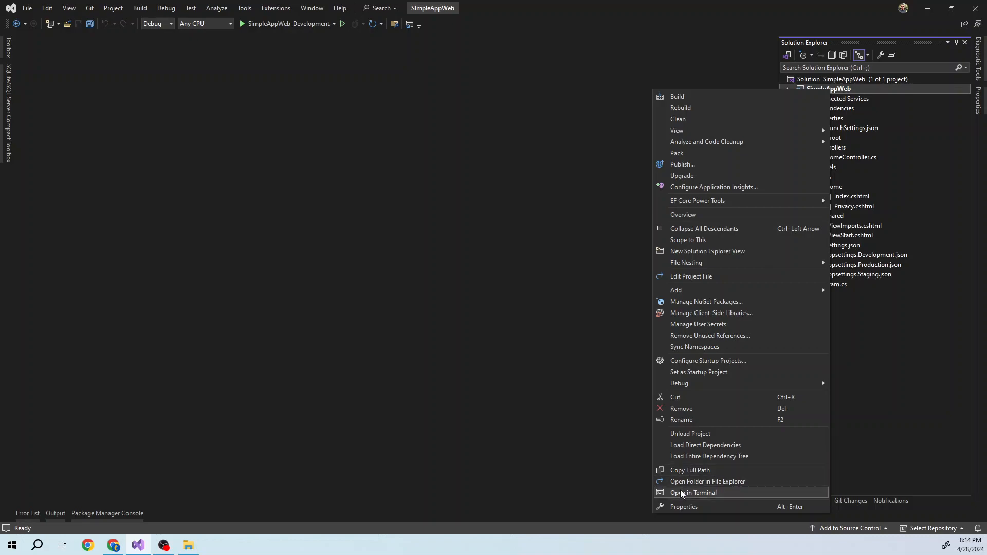
left_click(682, 506)
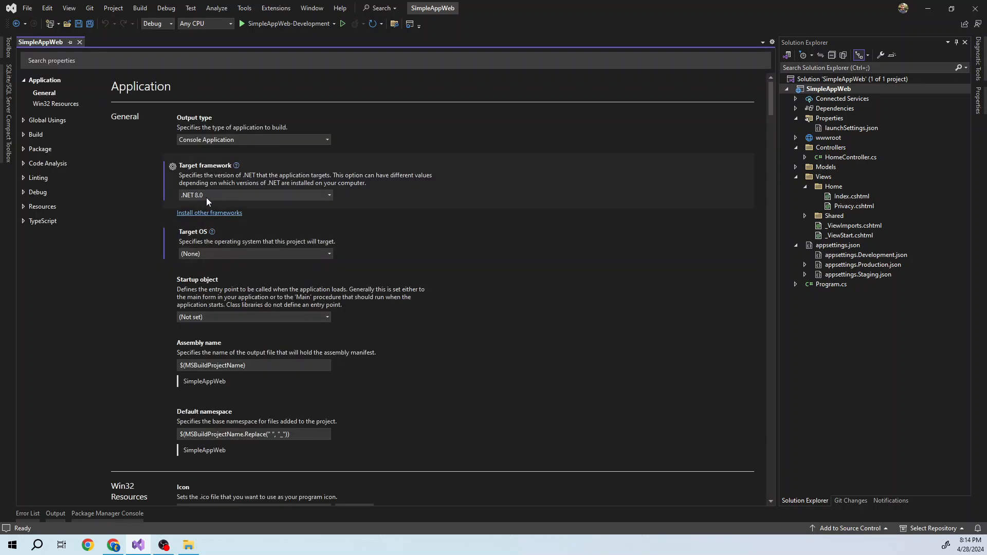
- Return to the Create Web App form in Chrome and create an App Service plan named new-freeplan with the Free F1 pricing plan
left_click(114, 545)
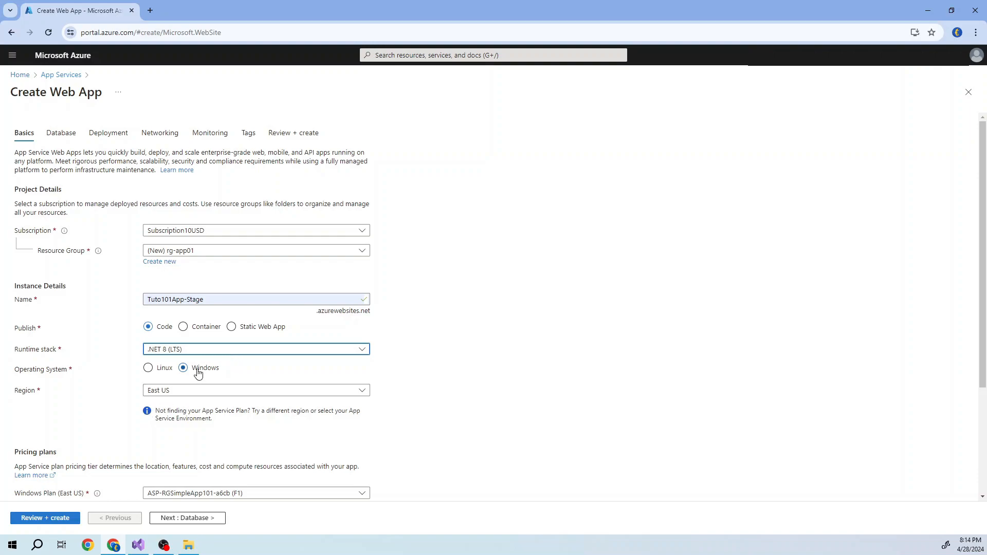
scroll(236, 370, "down", 1)
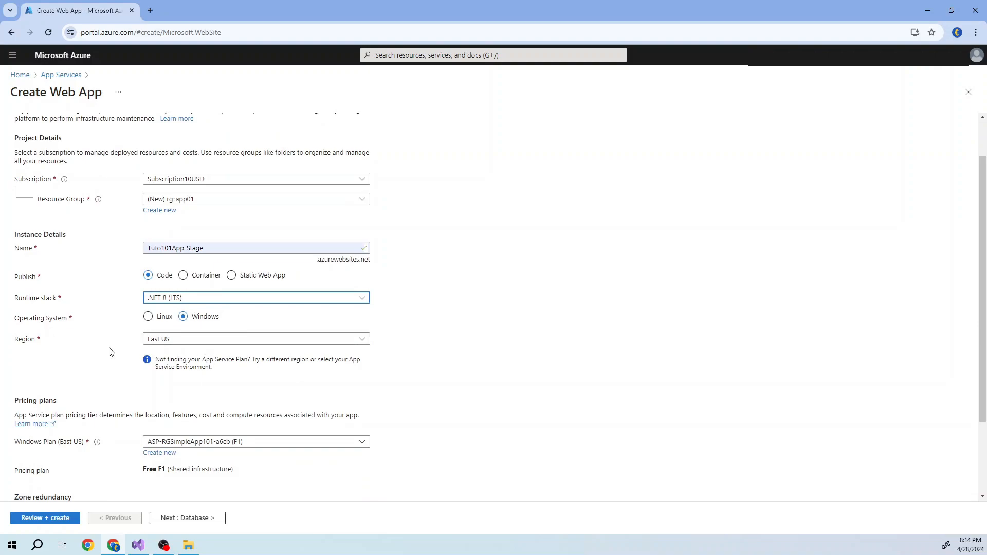
scroll(113, 354, "down", 2)
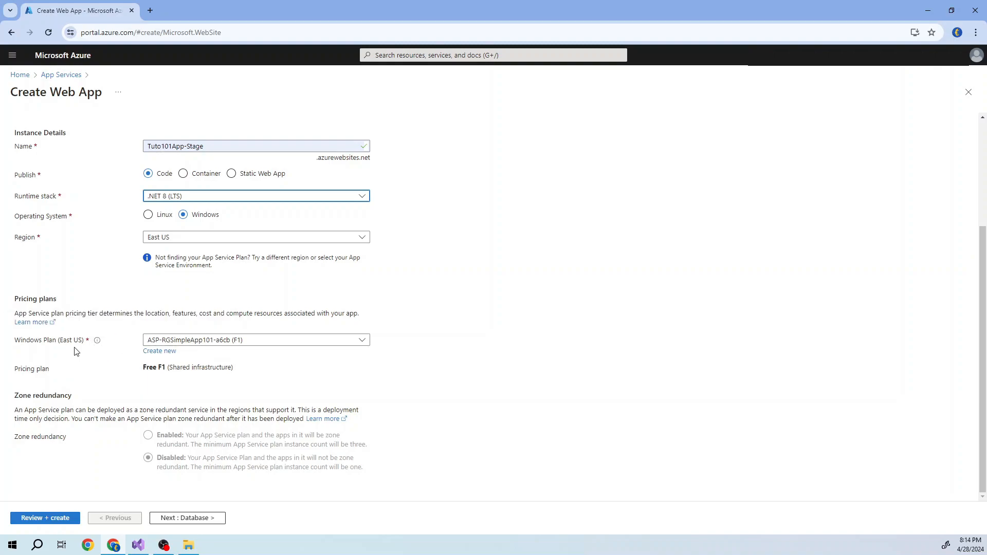
left_click(161, 353)
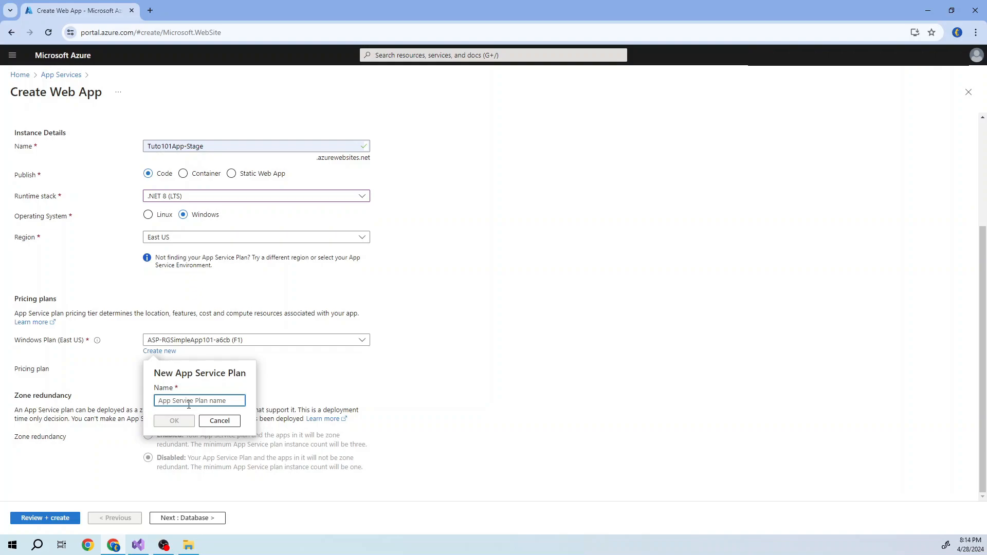
type("new-freeplan")
left_click(174, 421)
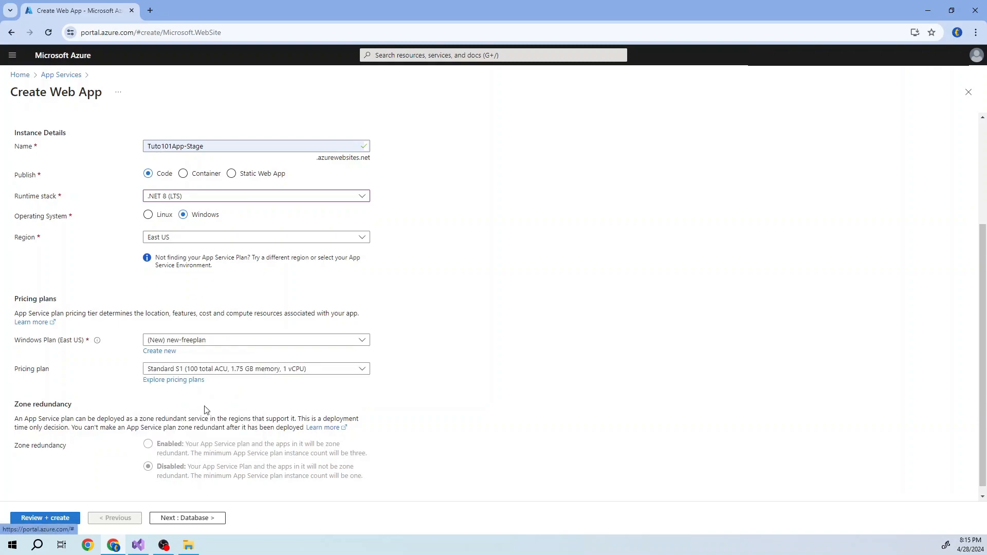
left_click(309, 371)
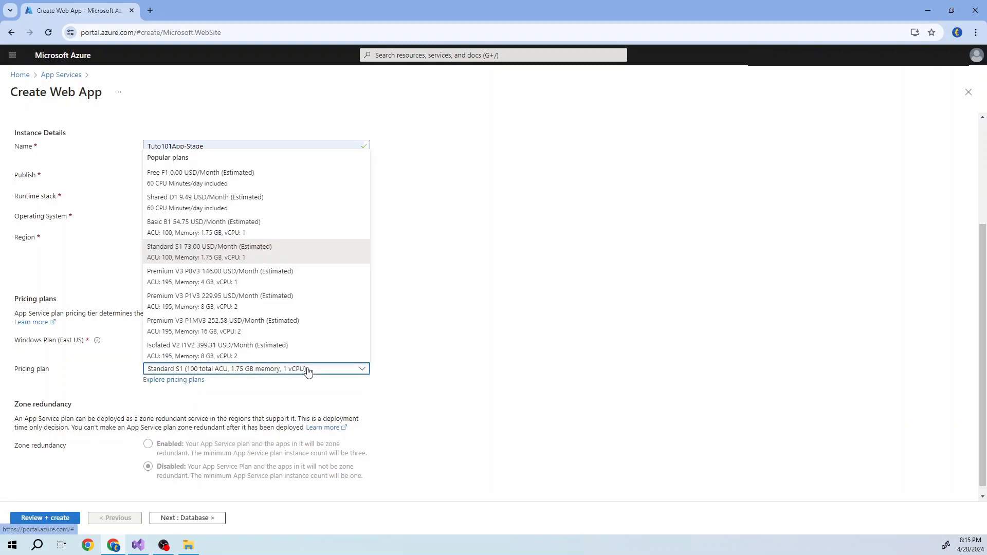
left_click(220, 177)
scroll(404, 399, "down", 1)
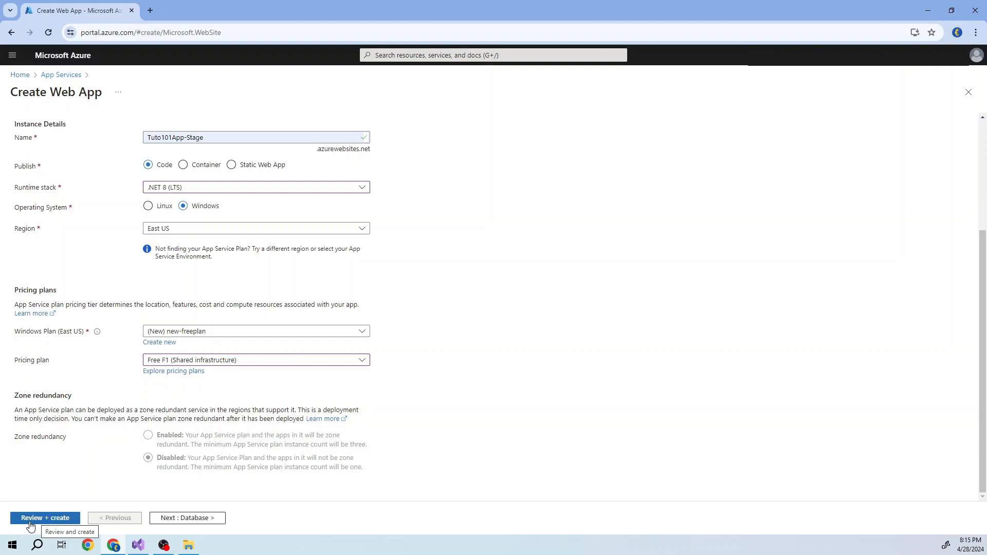
- Look through the Database, Deployment and Networking settings of the new web app
scroll(154, 447, "up", 5)
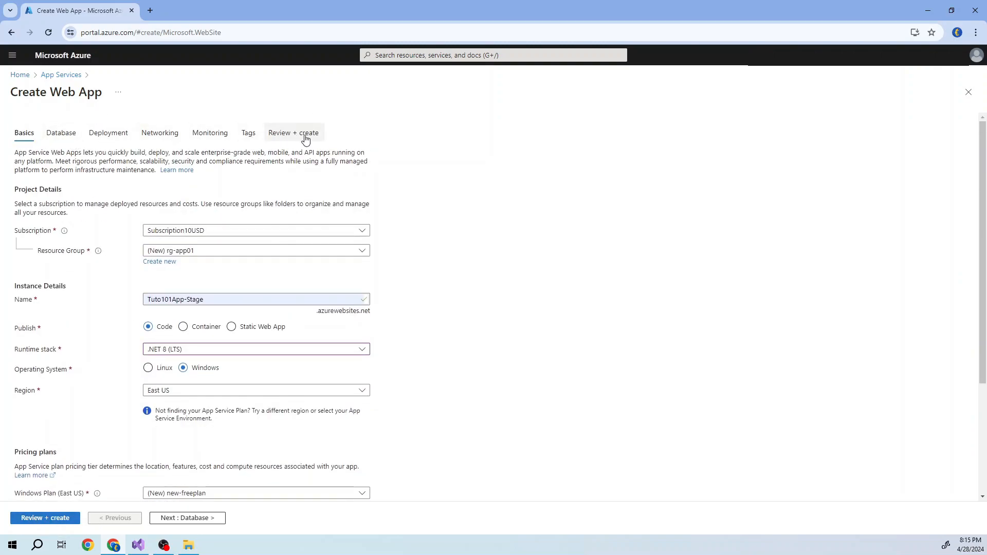
left_click(50, 142)
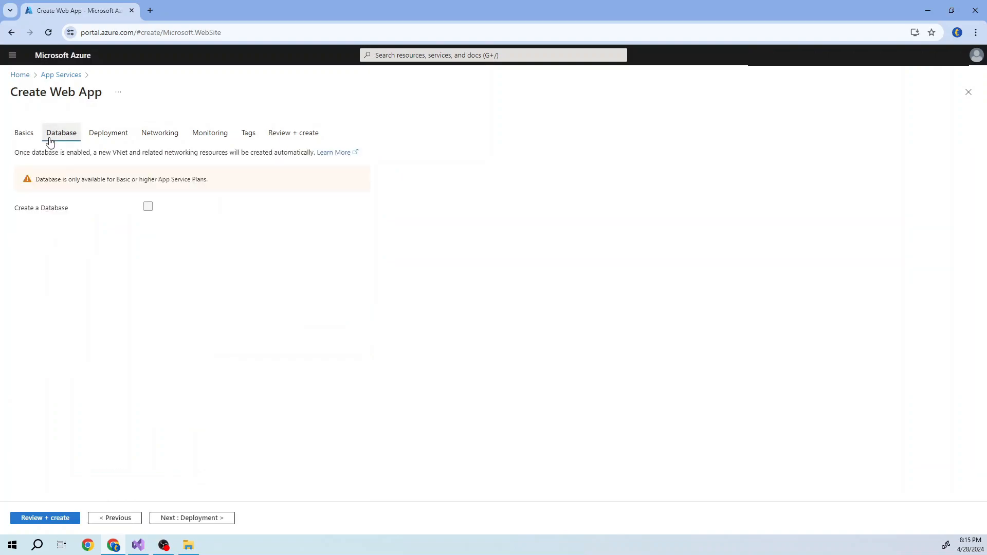
left_click(101, 137)
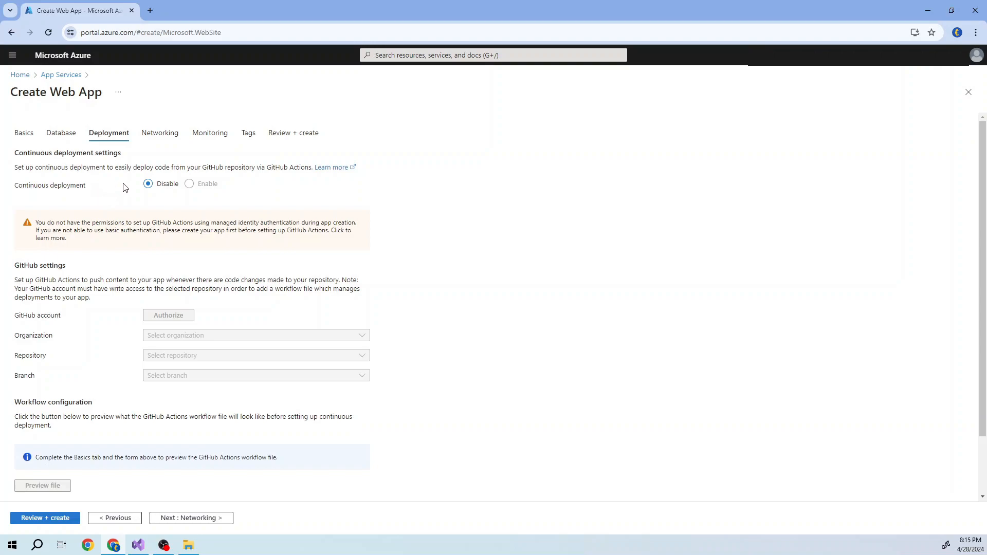
left_click(149, 137)
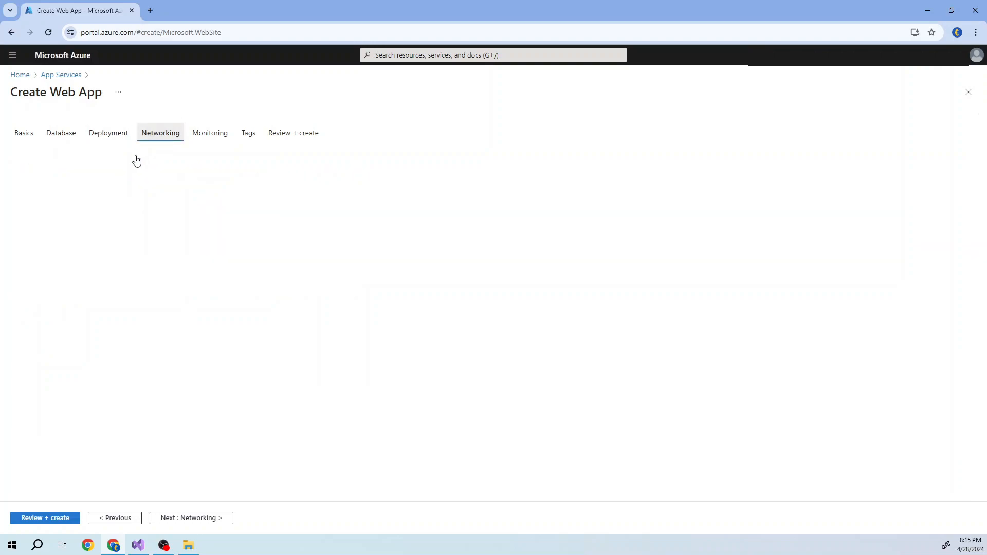
- Disable Application Insights for the new web app and review its tags and final summary
left_click(214, 139)
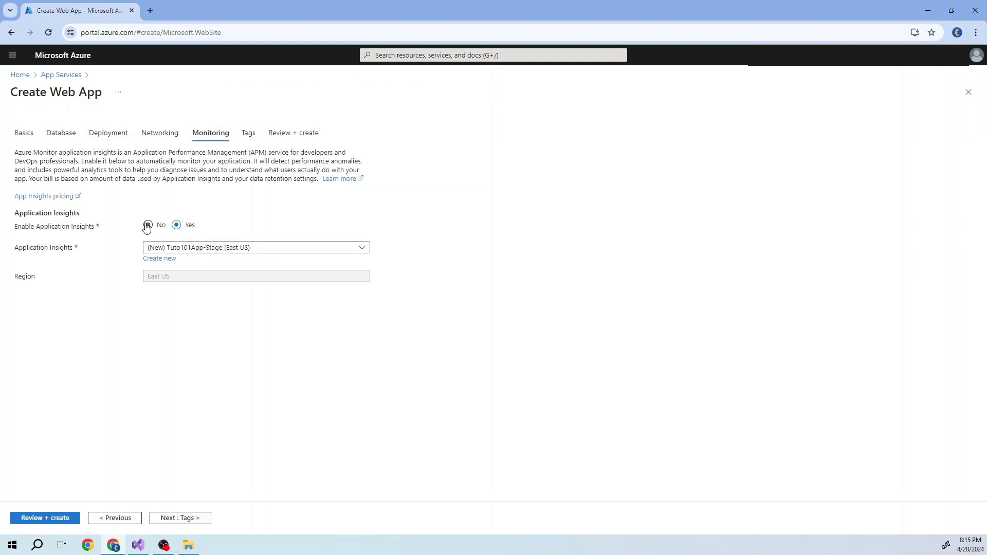
left_click(148, 226)
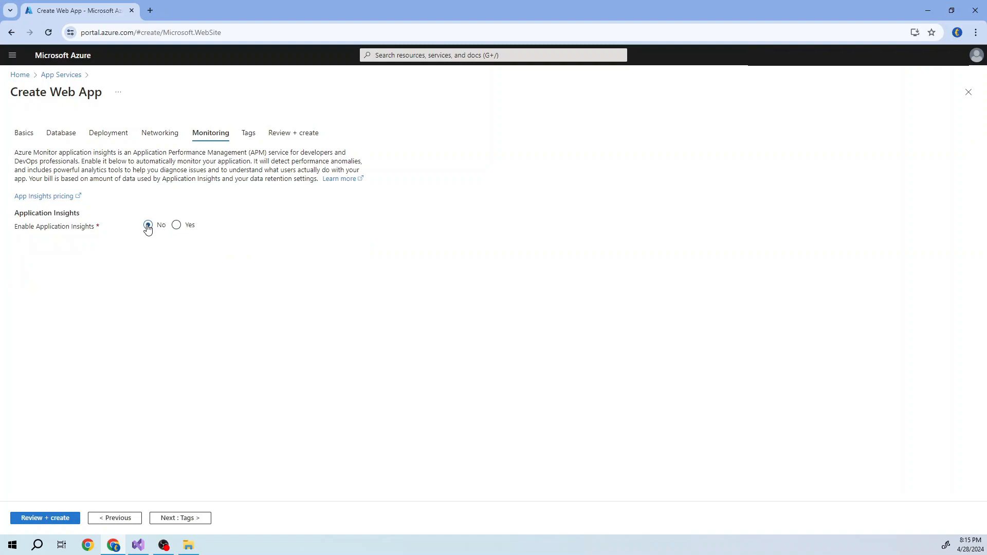
left_click(249, 134)
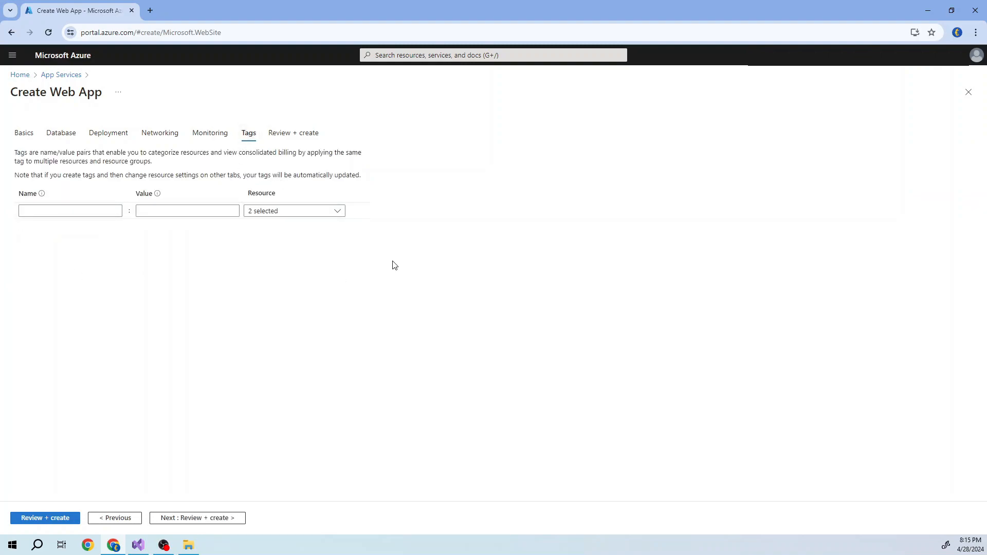
left_click(307, 139)
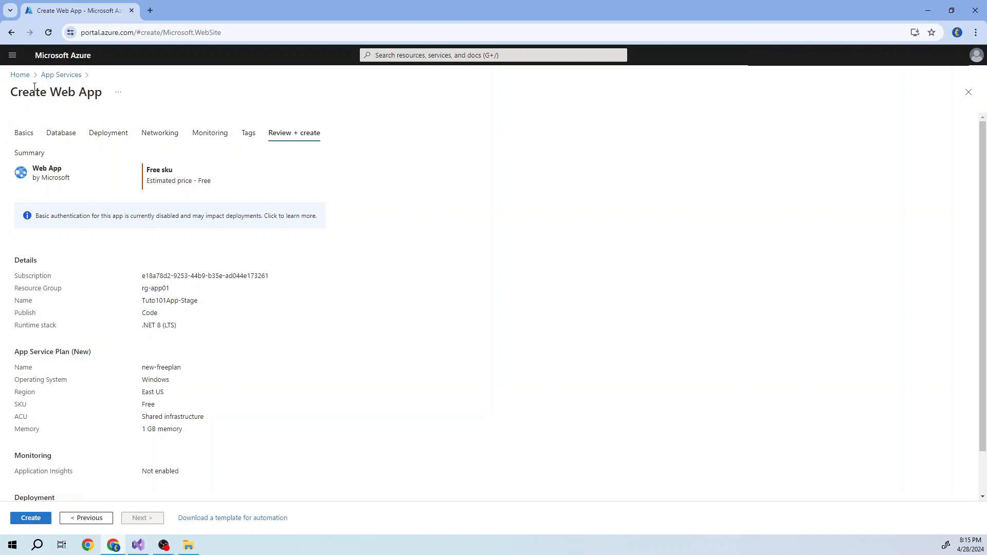
- Leave the creation form, turn on SCM Basic Auth Publishing for SimpleAppWeb-Development in the RG-SimpleApp101 resource group, and save the configuration
left_click(20, 75)
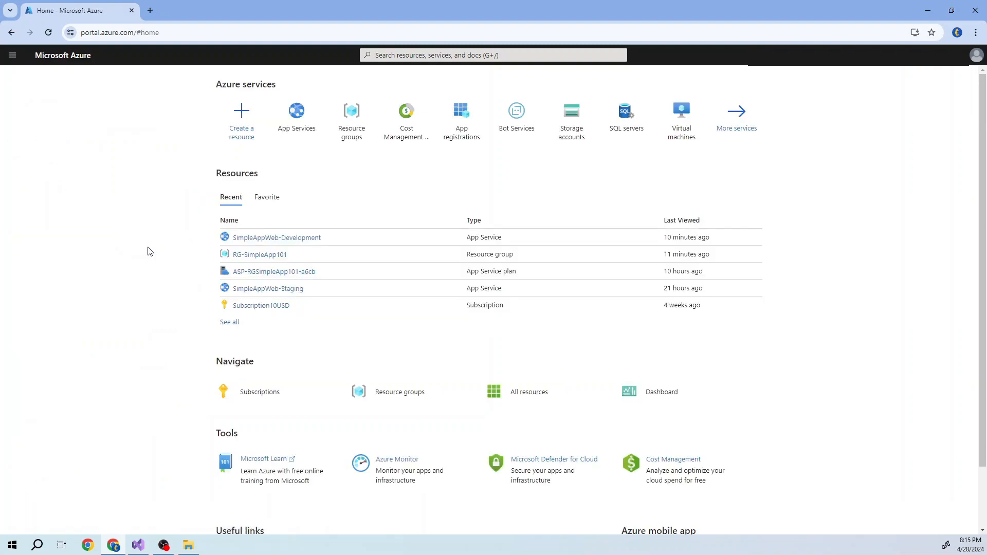
left_click(249, 256)
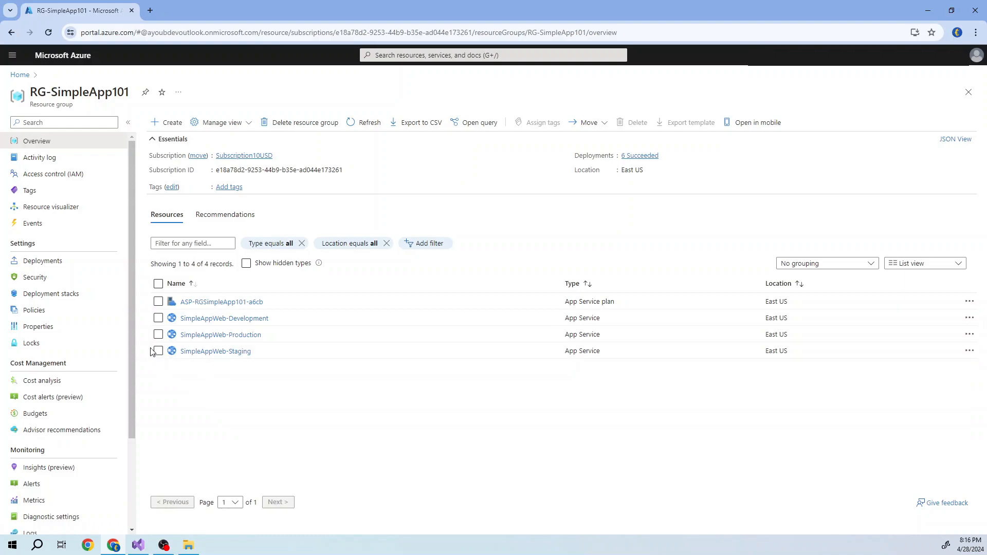
left_click(206, 320)
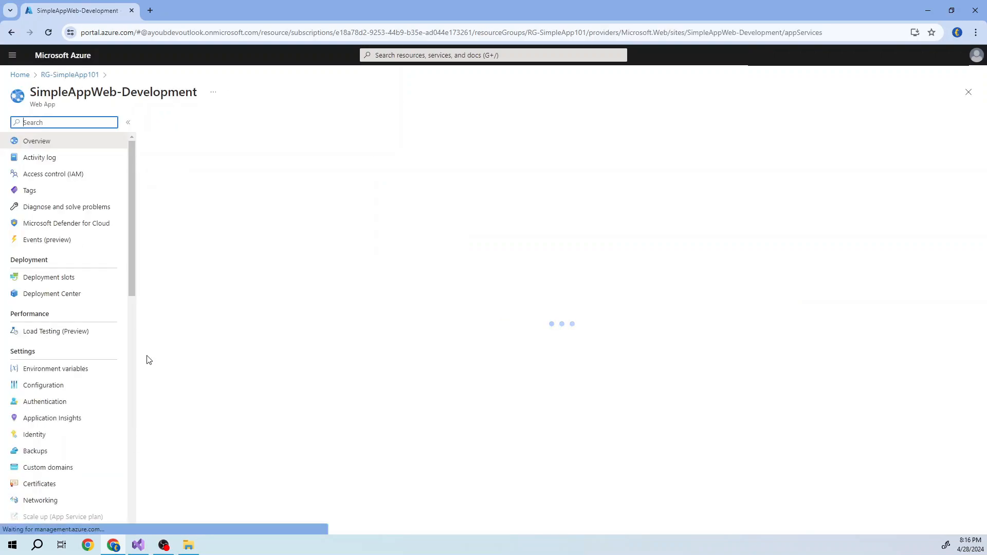
left_click(50, 392)
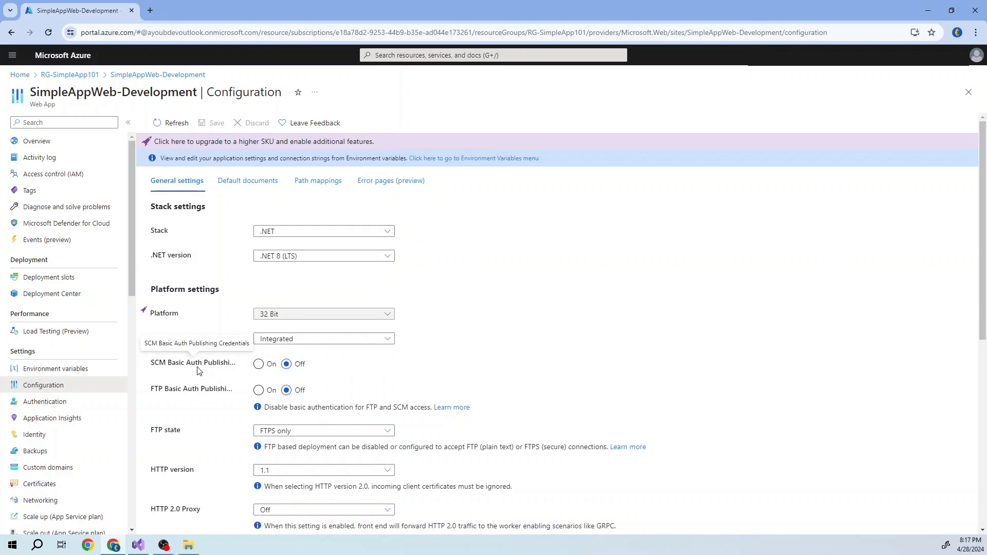
left_click(259, 364)
left_click(208, 123)
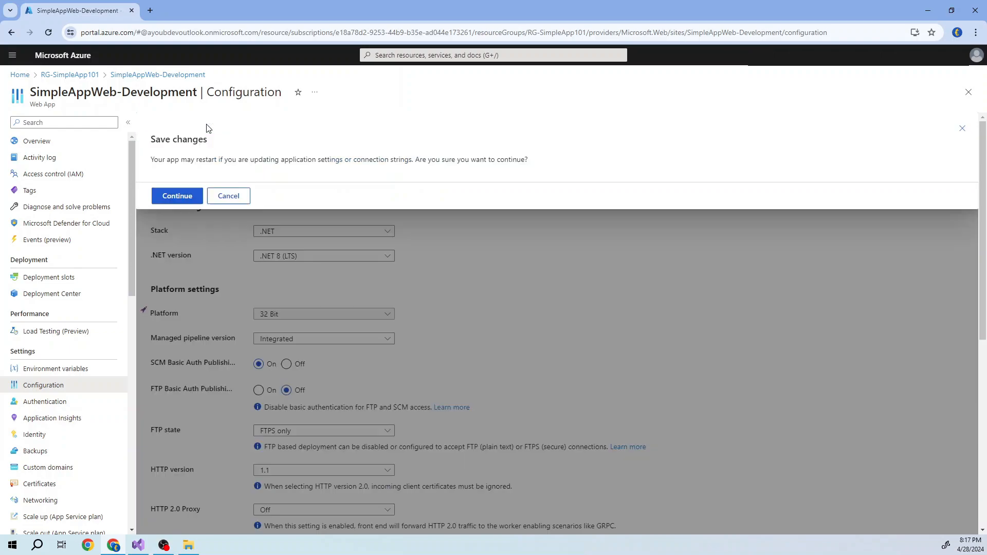
left_click(172, 198)
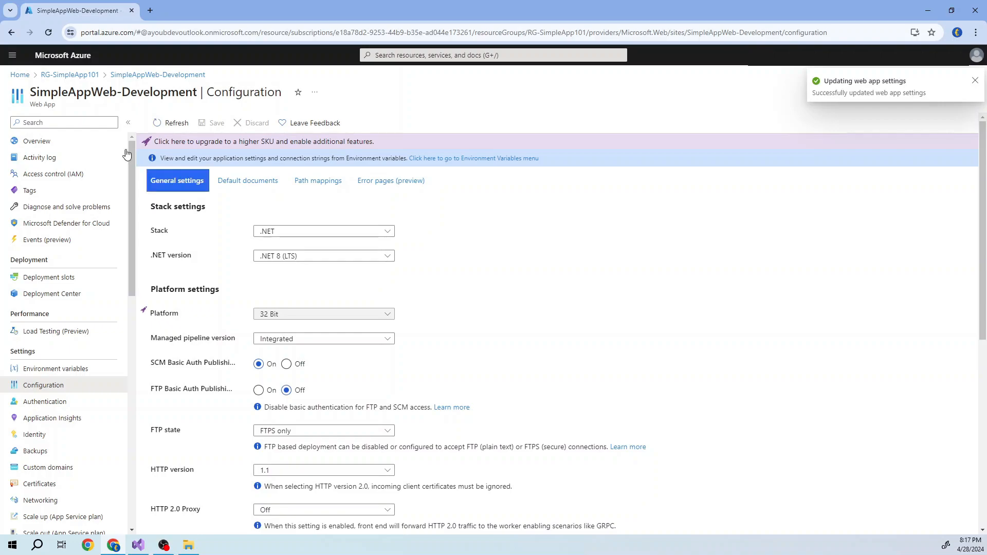
- Turn on SCM Basic Auth Publishing for the SimpleAppWeb-Production web app and save the configuration
left_click(92, 75)
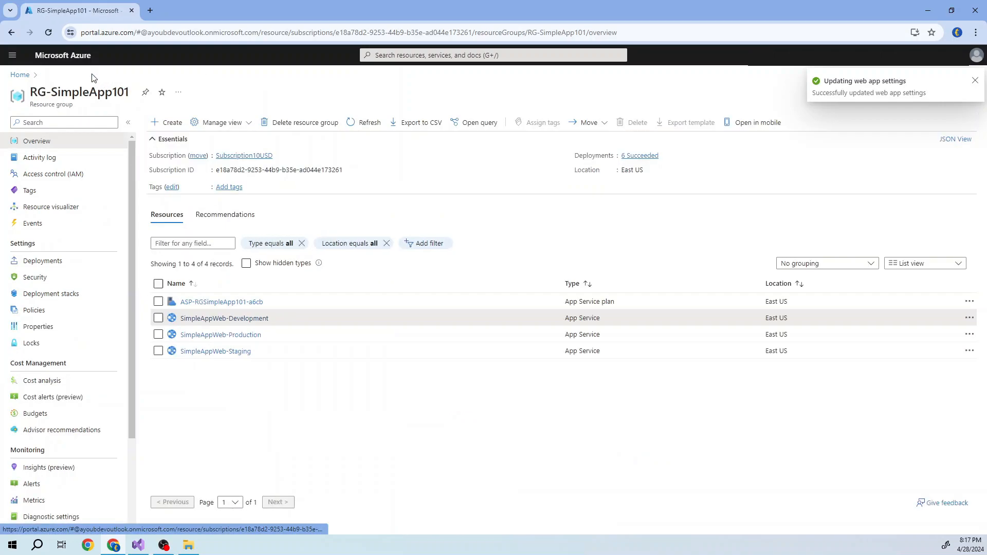
left_click(214, 335)
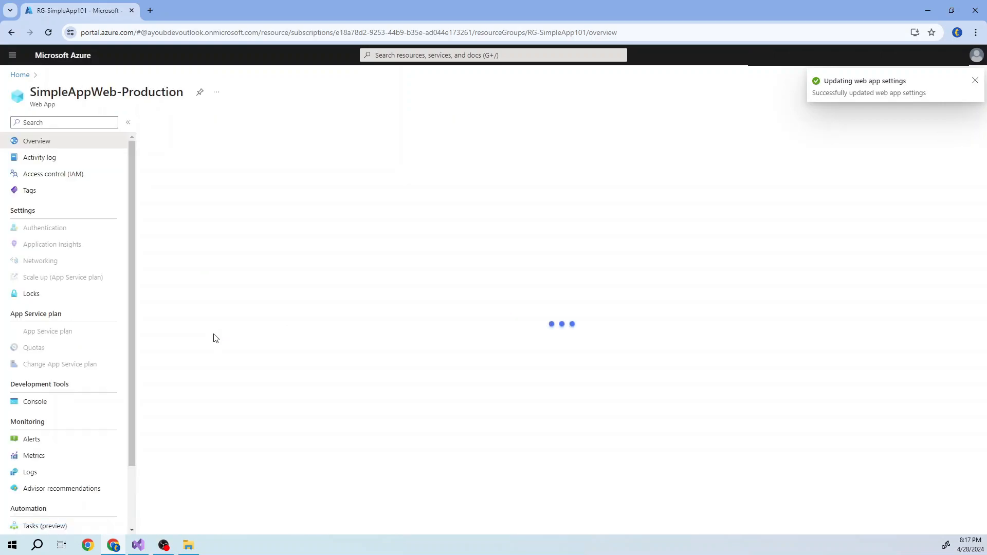
left_click(45, 390)
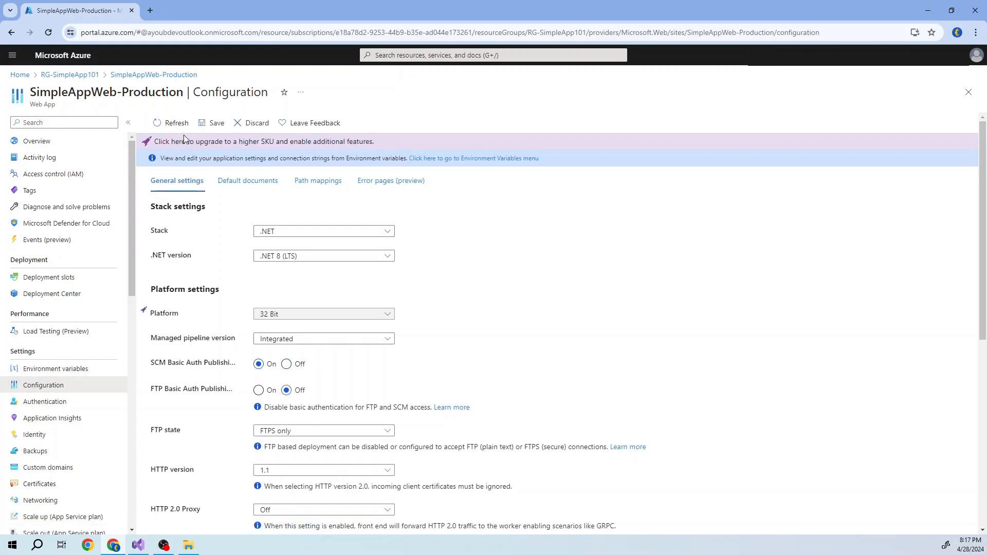
left_click(211, 123)
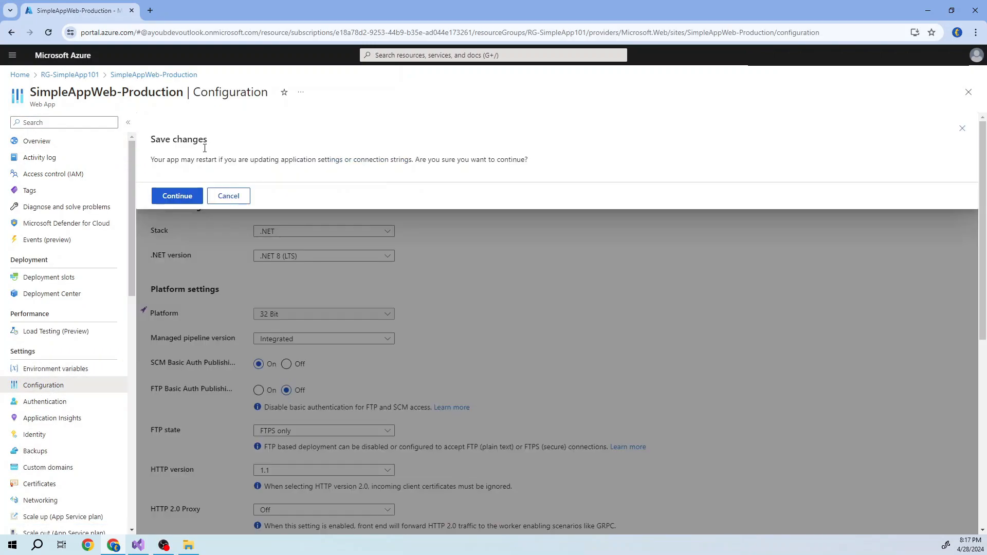
left_click(183, 198)
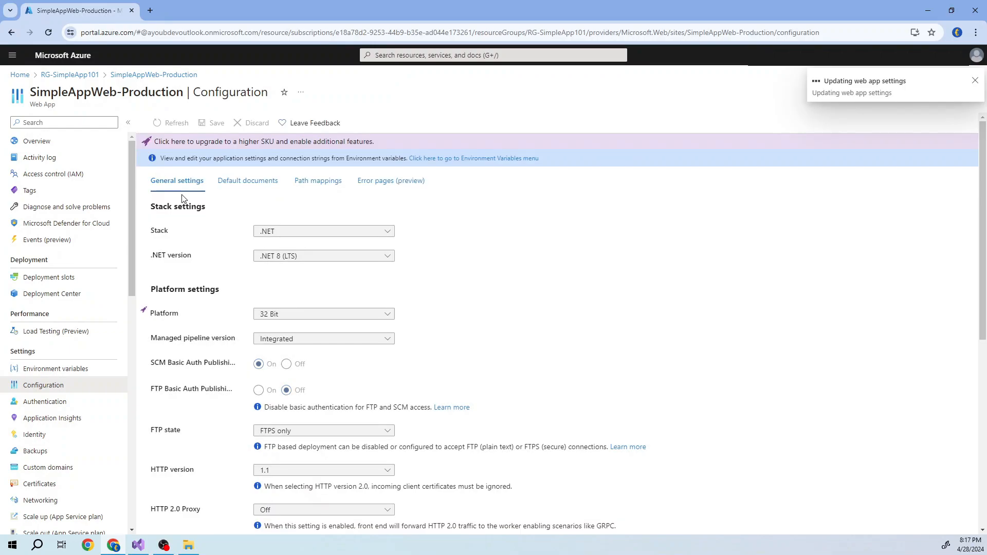
left_click(69, 75)
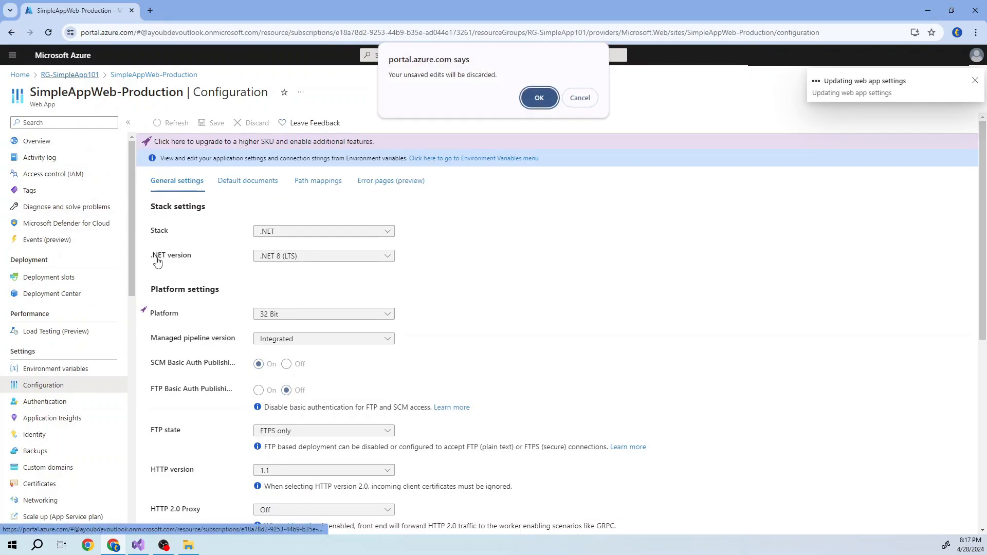
left_click(572, 97)
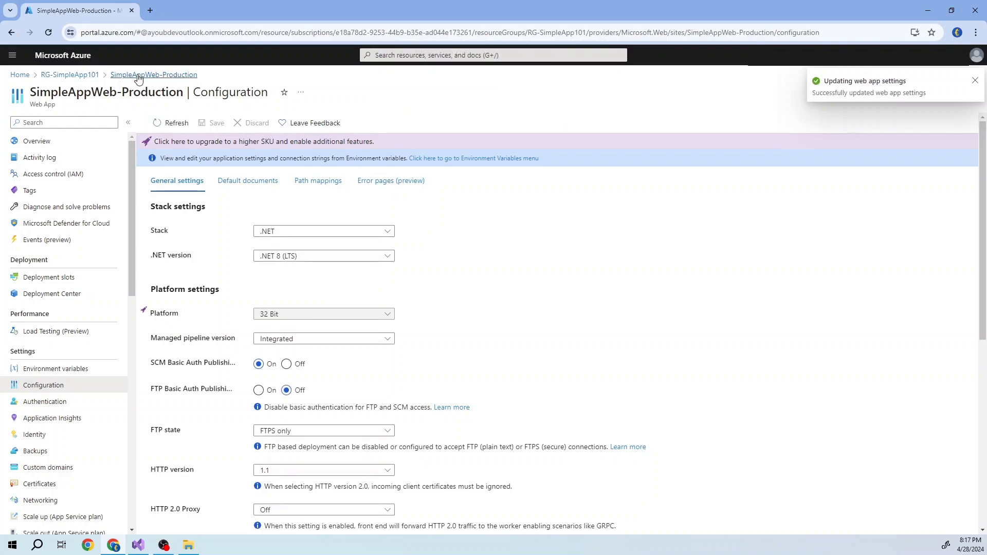
- Turn on SCM Basic Auth Publishing for the SimpleAppWeb-Staging web app, save the configuration and check the update notifications
left_click(81, 75)
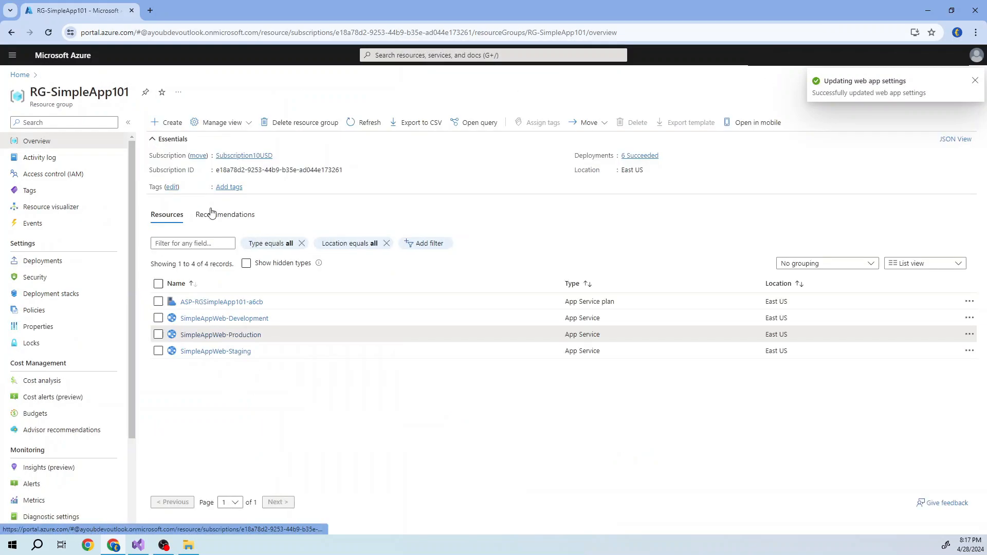
left_click(193, 351)
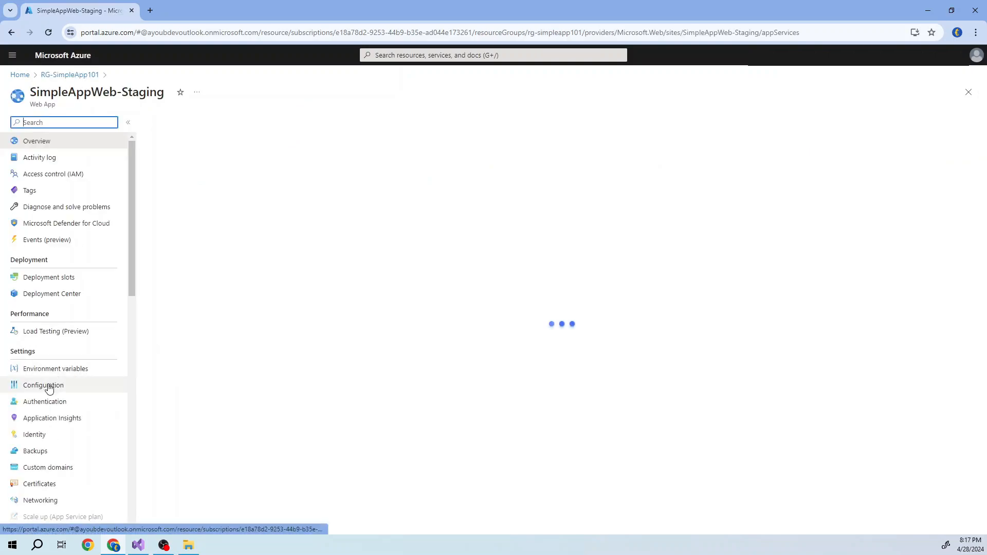
left_click(48, 387)
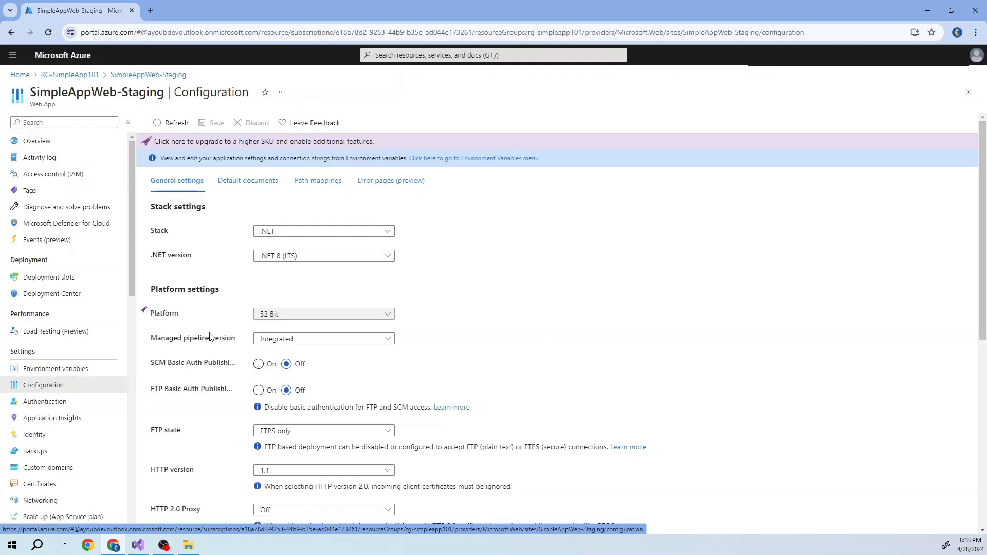
left_click(259, 364)
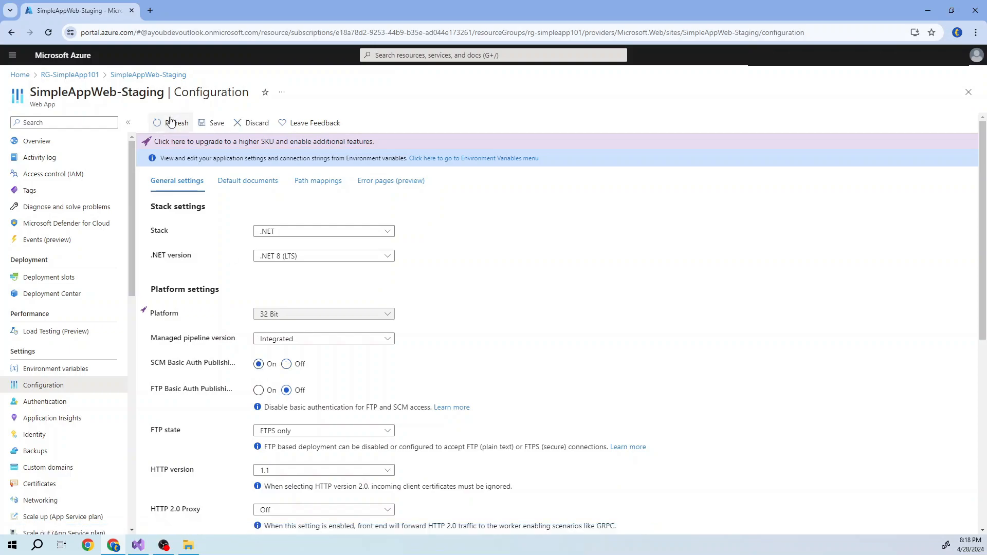
left_click(213, 122)
left_click(193, 200)
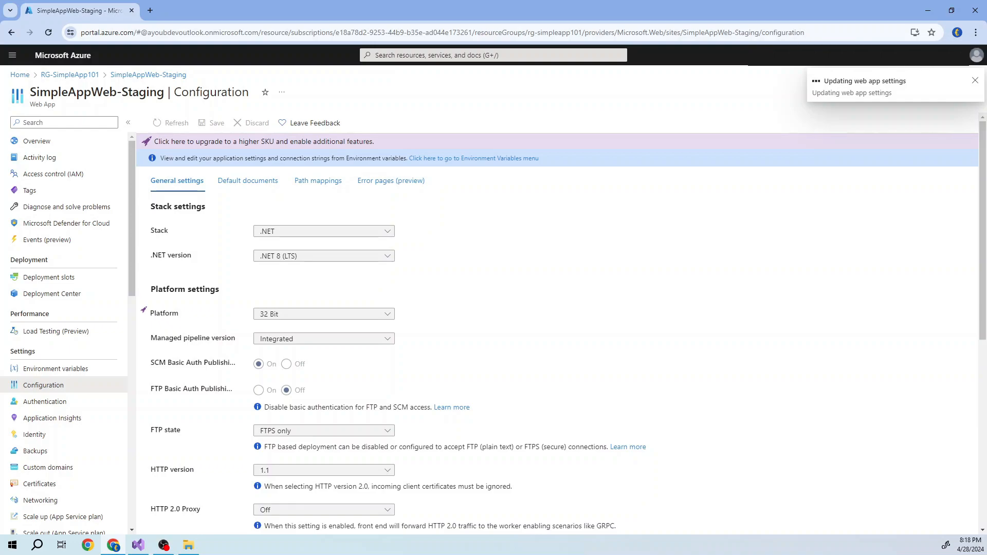
left_click(853, 84)
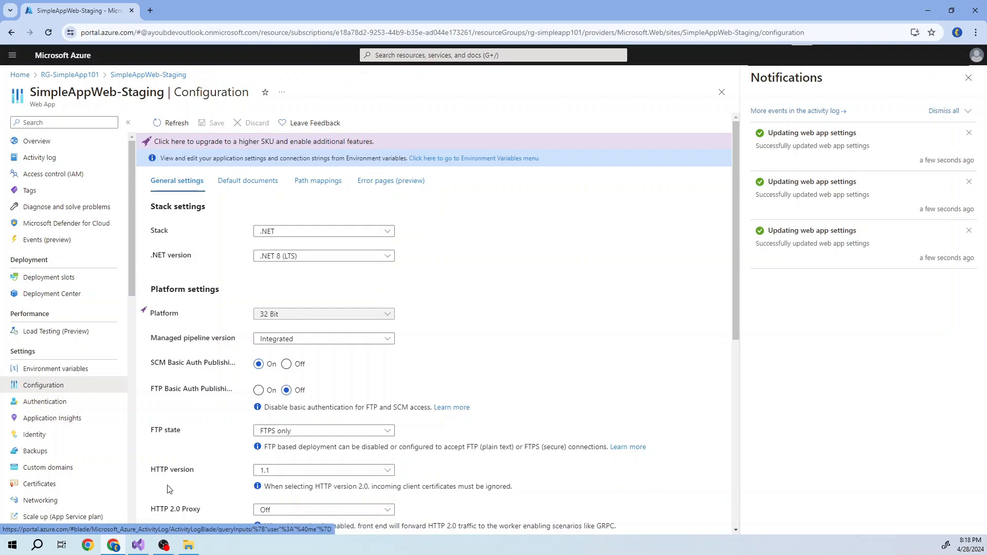
- Switch to Visual Studio, close the project properties and start publishing the SimpleAppWeb project
left_click(137, 549)
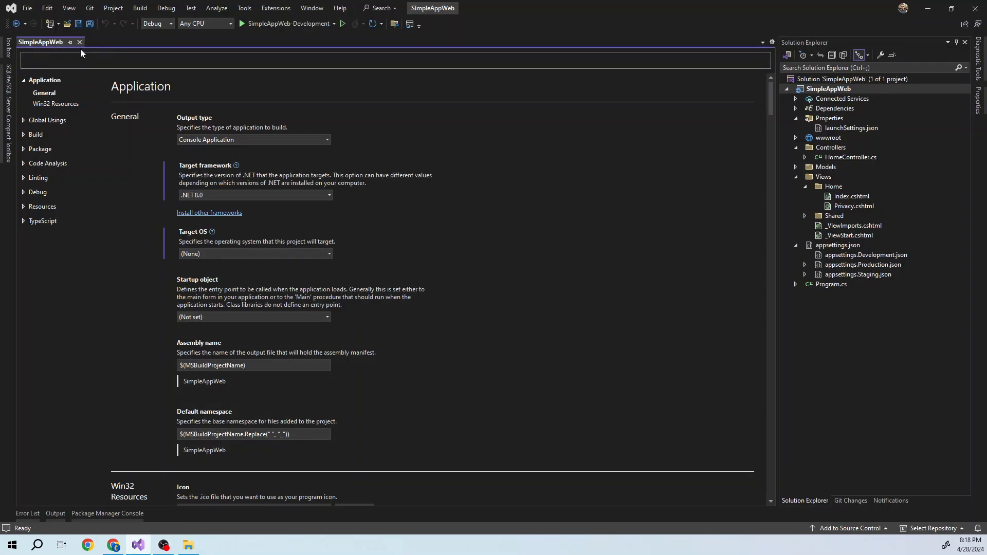
key("ctrl+F4")
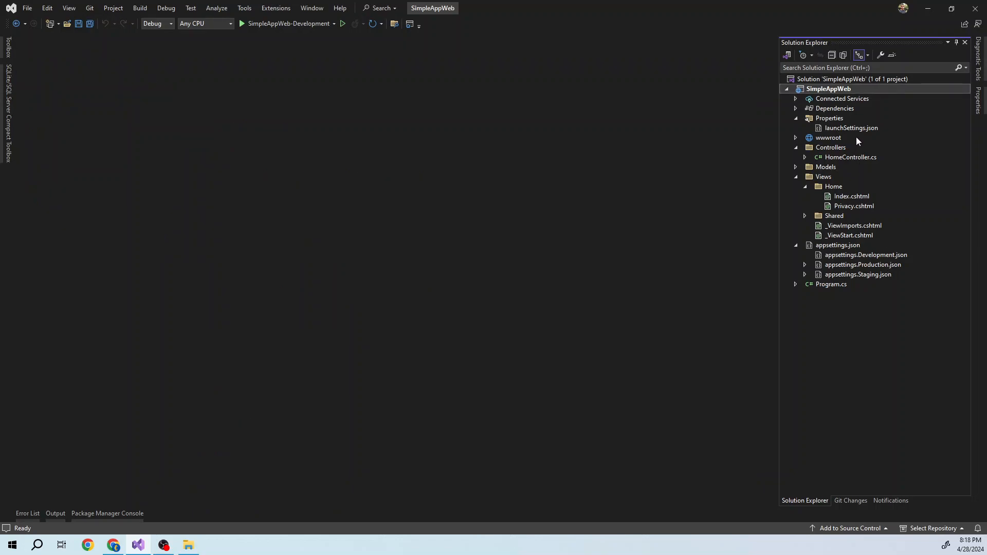
right_click(819, 92)
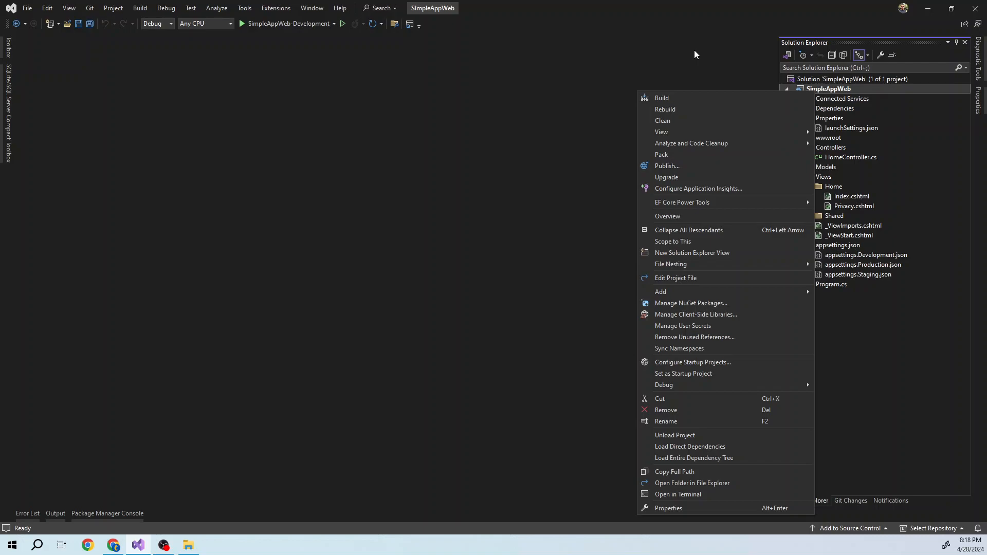
left_click(706, 162)
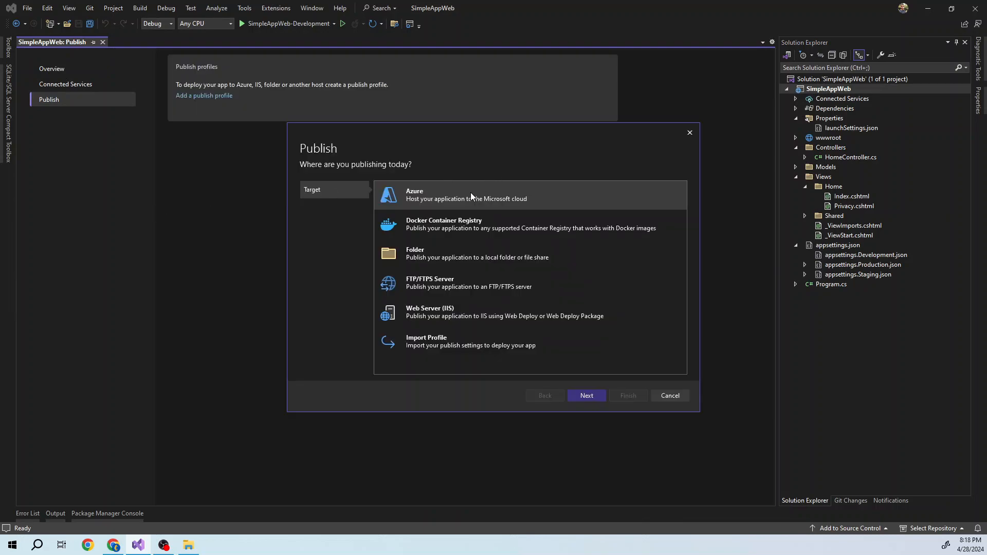
- Create an Azure App Service (Windows) publish profile for the existing SimpleAppWeb-Development app in the RG-SimpleApp101 resource group
left_click(581, 396)
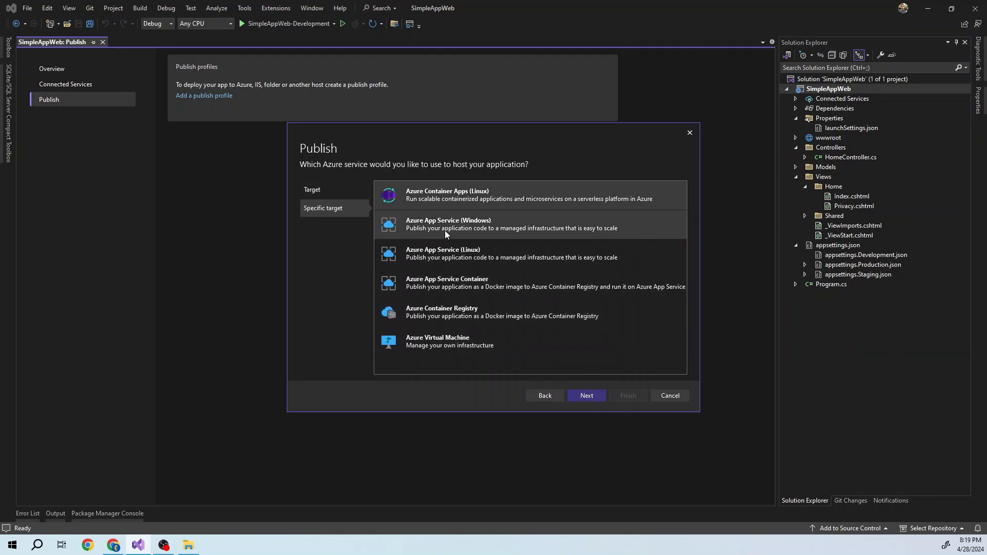
left_click(463, 225)
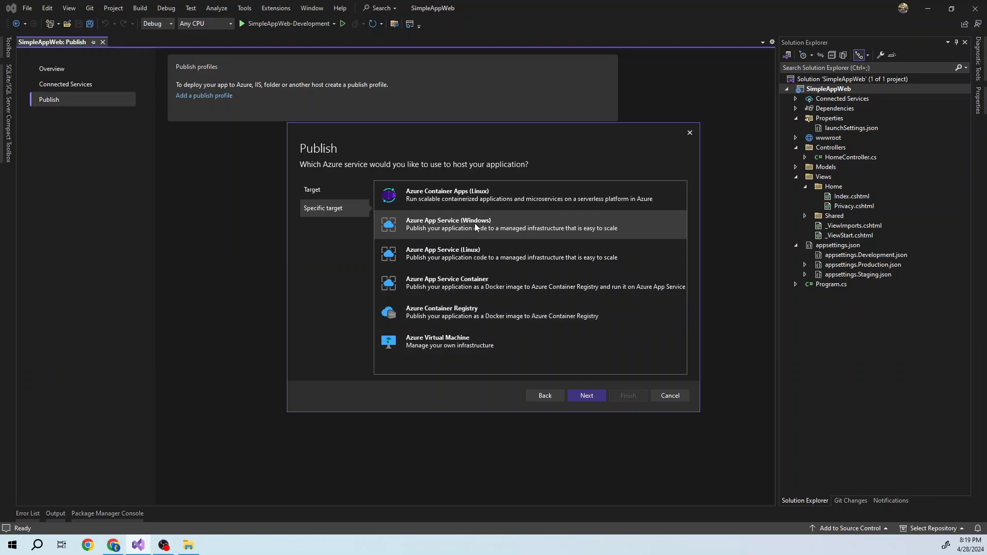
left_click(576, 395)
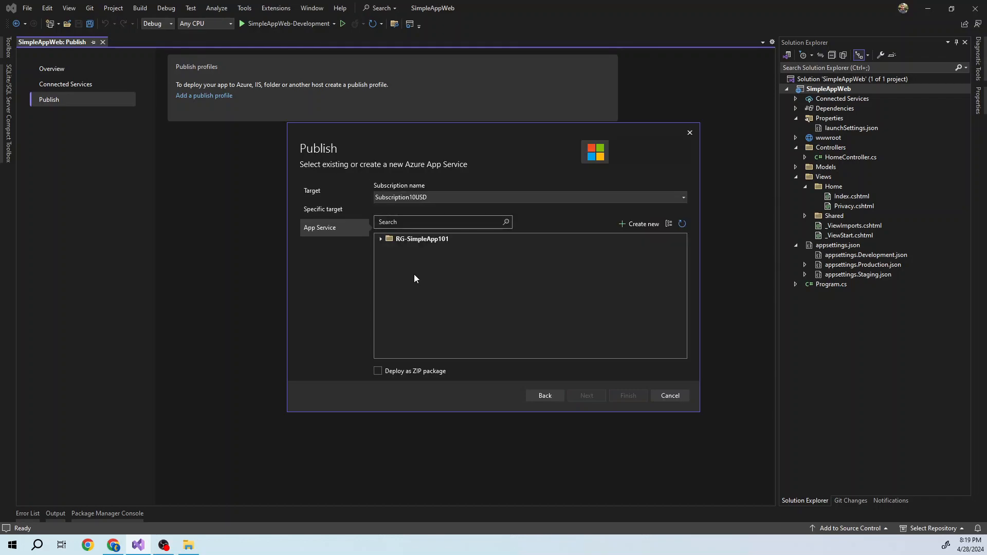
left_click(381, 239)
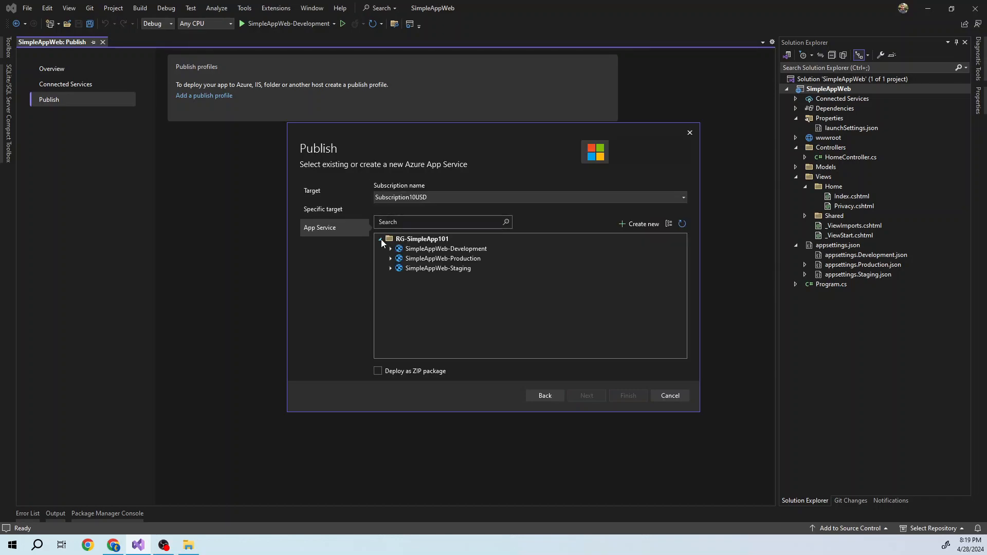
left_click(453, 250)
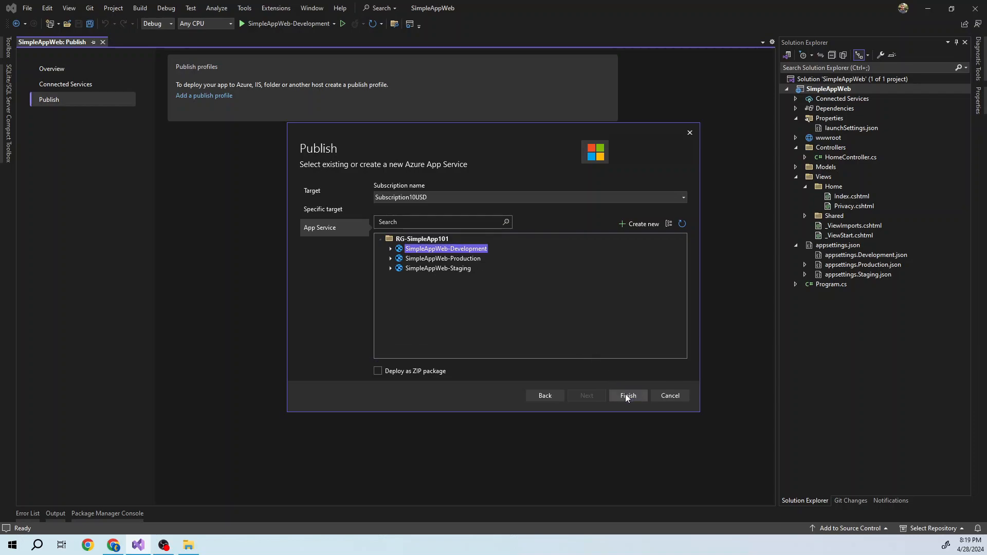
left_click(625, 393)
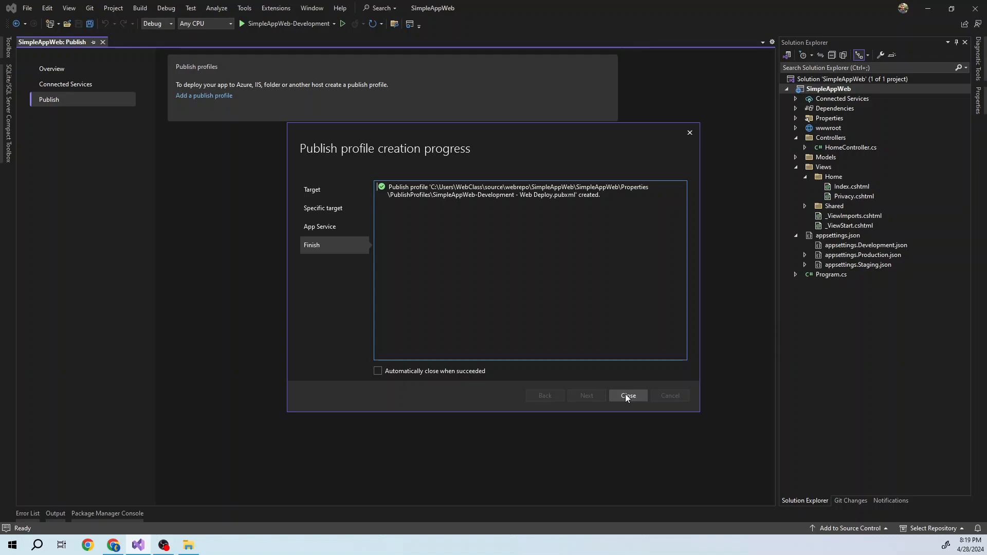
left_click(626, 396)
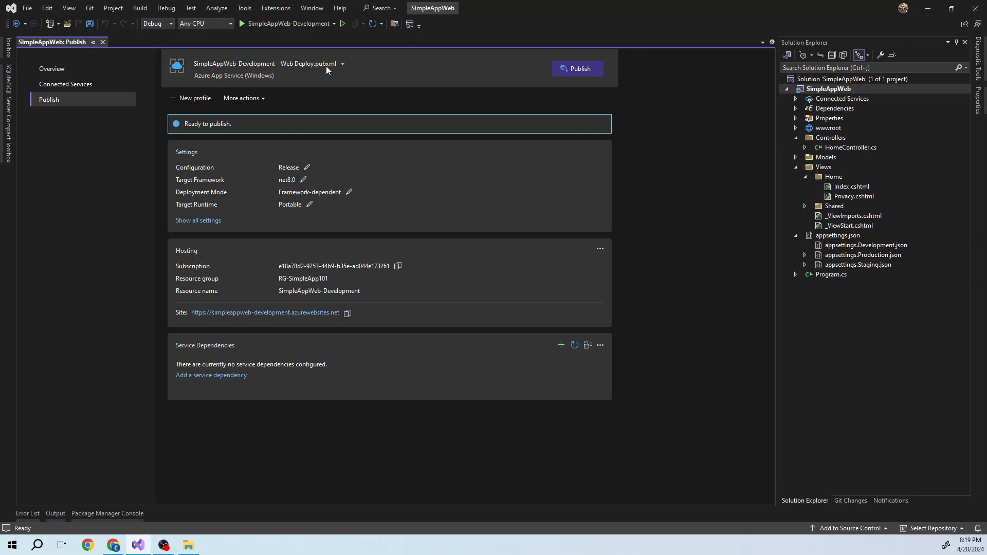
- Widen Solution Explorer, examine the SimpleAppWeb-Development - Web Deploy.pubxml file under Properties > PublishProfiles, and close it
left_click(795, 118)
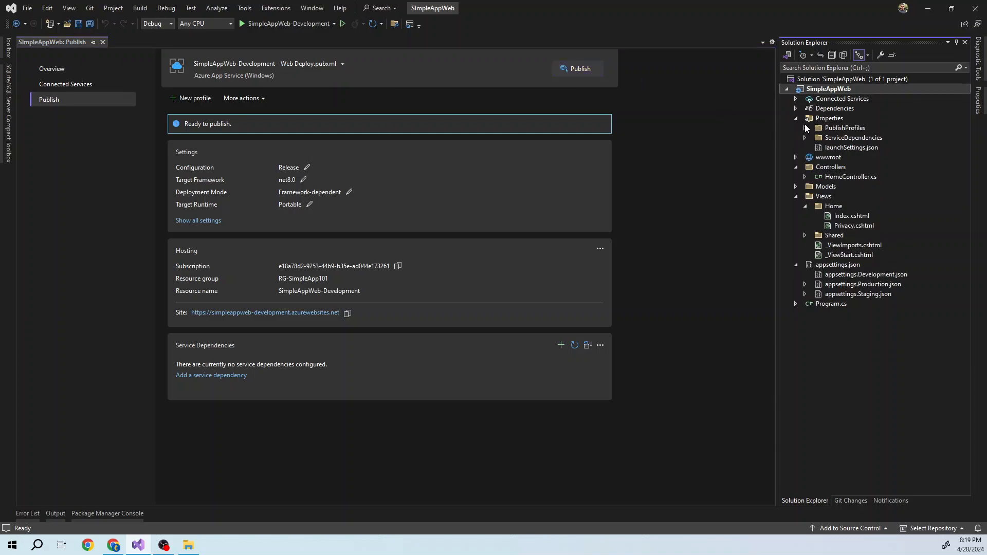
left_click(805, 128)
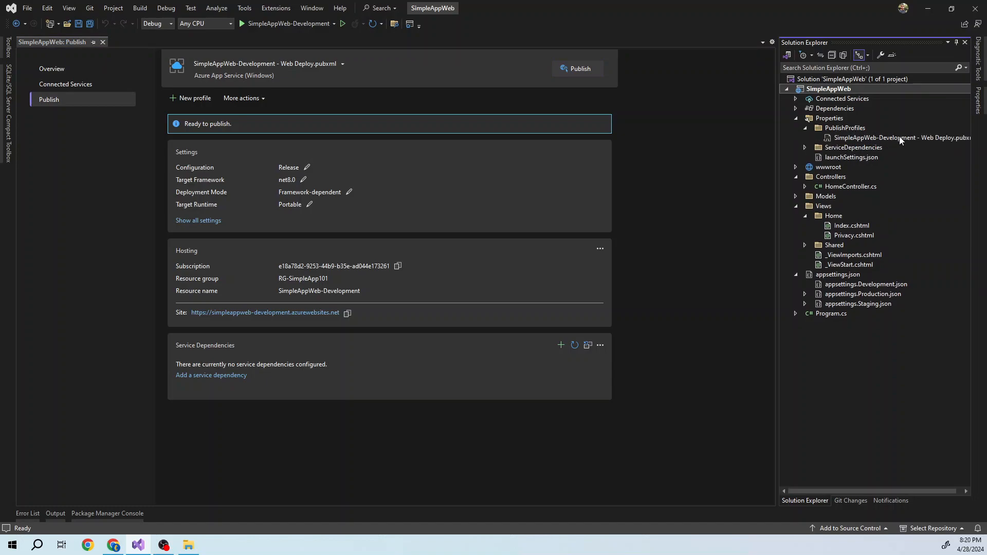
left_click_drag(778, 171, 704, 173)
left_click(806, 140)
double_click(806, 139)
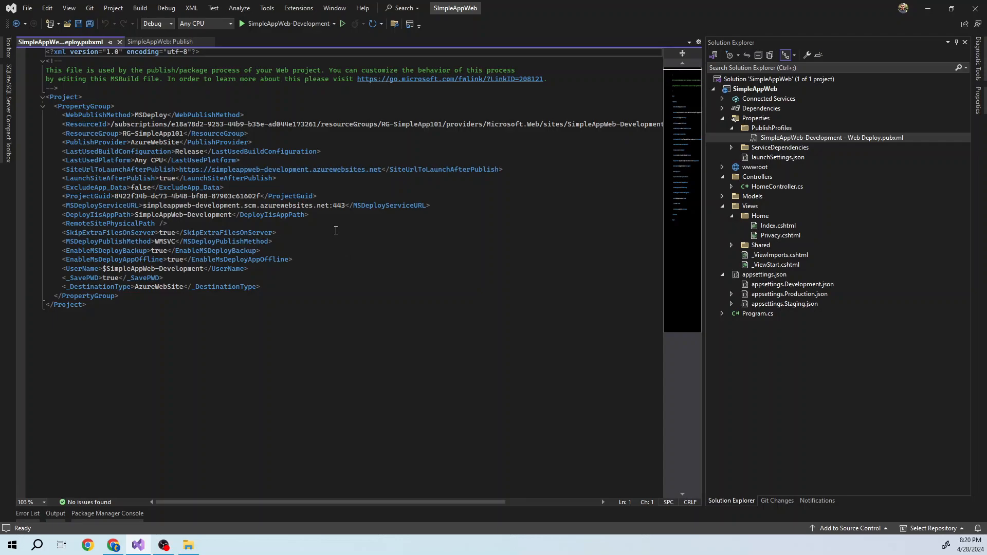
left_click(120, 42)
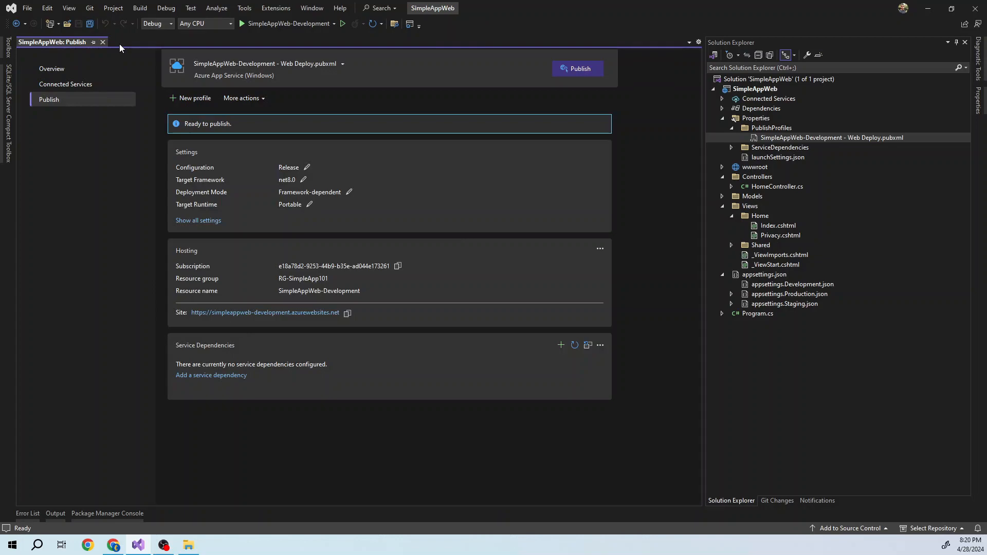
- Examine profile.arm.json in the SimpleAppWeb-Development - Web Deploy folder under ServiceDependencies, and close the file
left_click(732, 148)
left_click(740, 156)
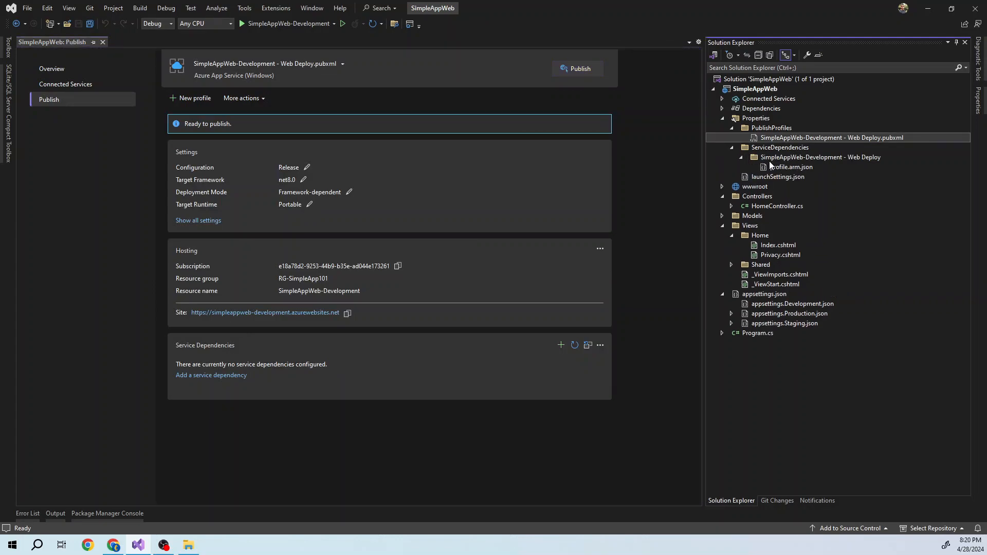
left_click(779, 167)
double_click(778, 167)
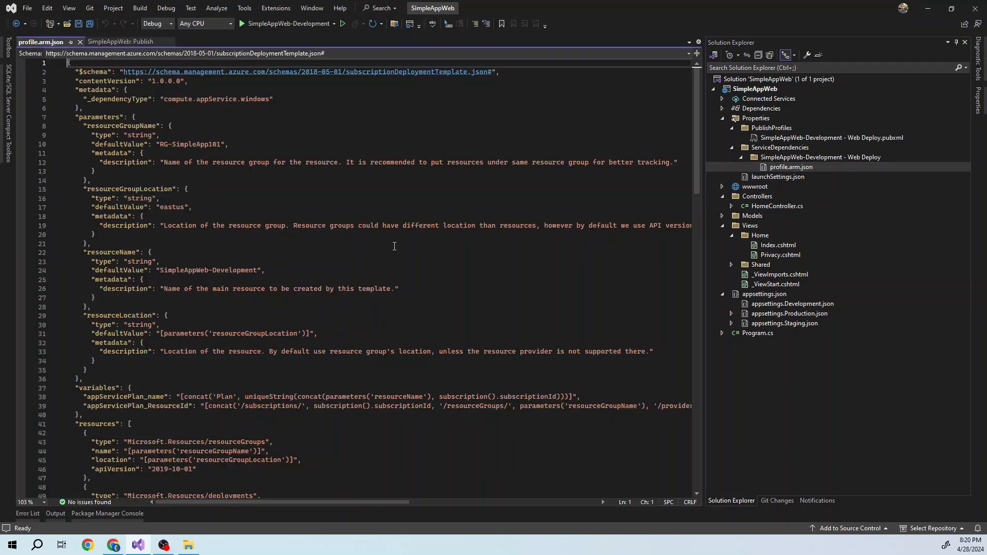
scroll(394, 255, "down", 5)
scroll(393, 256, "down", 1)
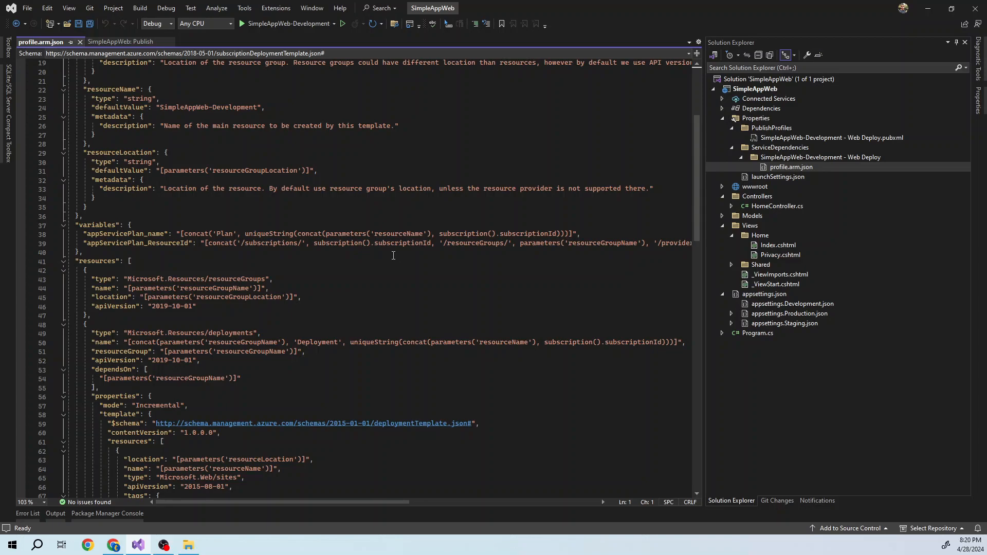
left_click(79, 42)
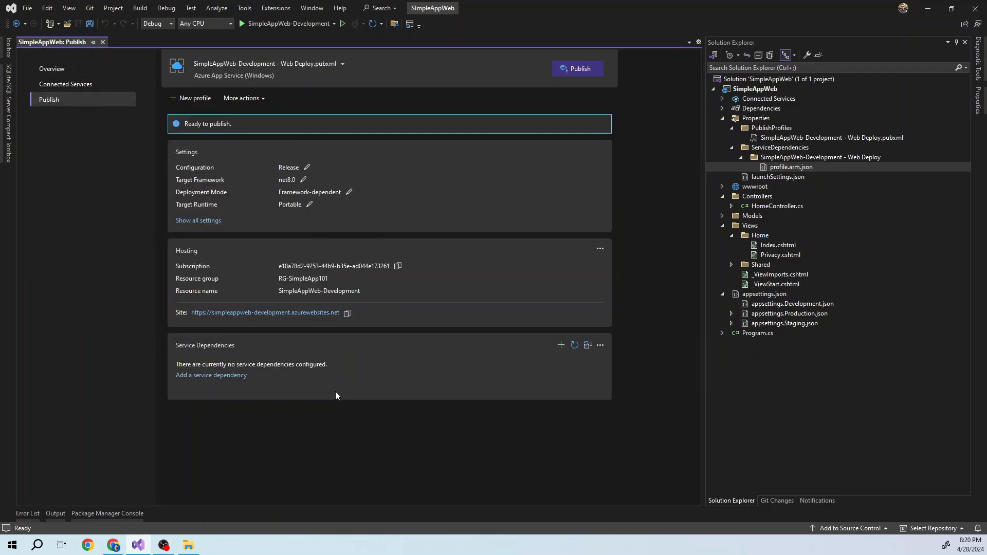
- Publish the project with the SimpleAppWeb-Development - Web Deploy profile and check the publish result in the build output
left_click(566, 75)
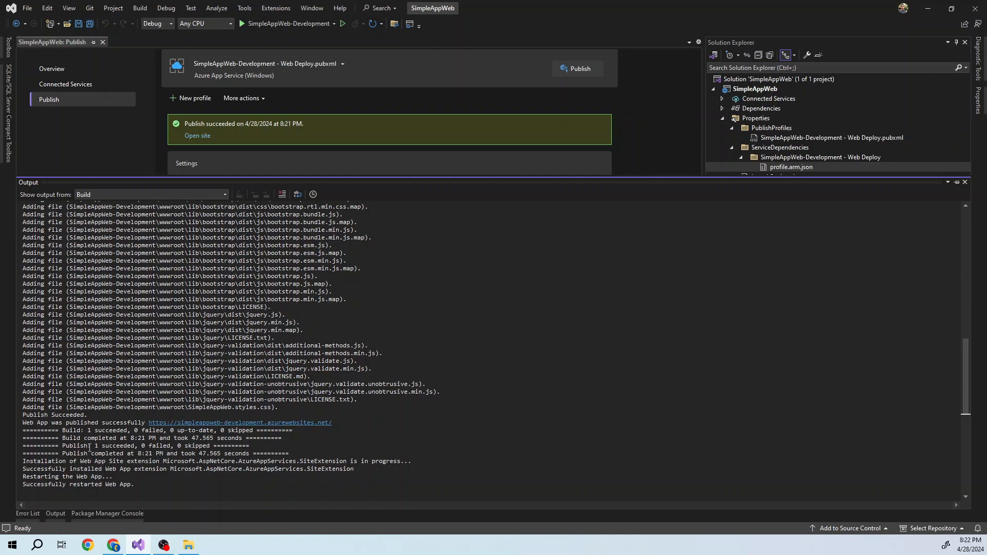
left_click_drag(92, 445, 137, 446)
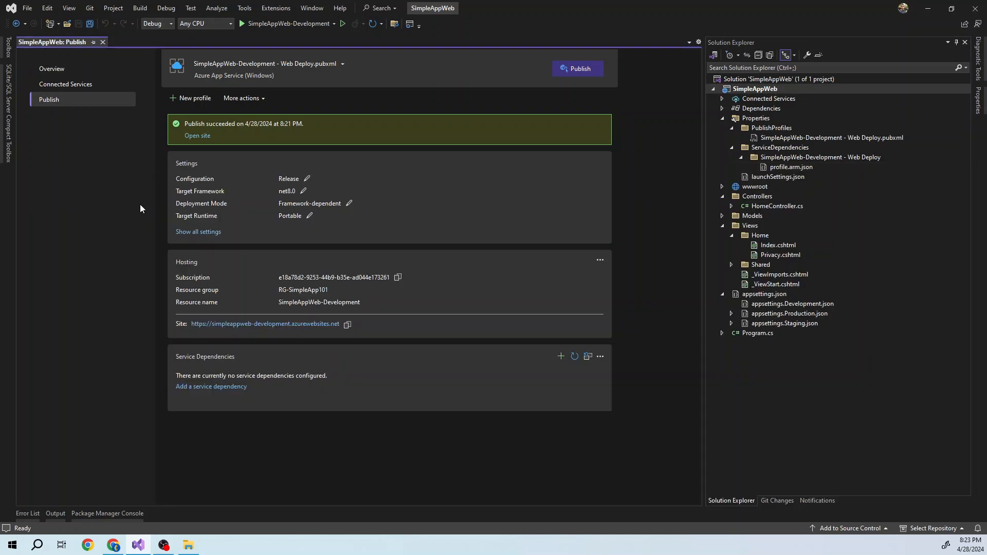
- Add a new Azure App Service (Windows) publish profile targeting SimpleAppWeb-Production in the RG-SimpleApp101 resource group
left_click(189, 99)
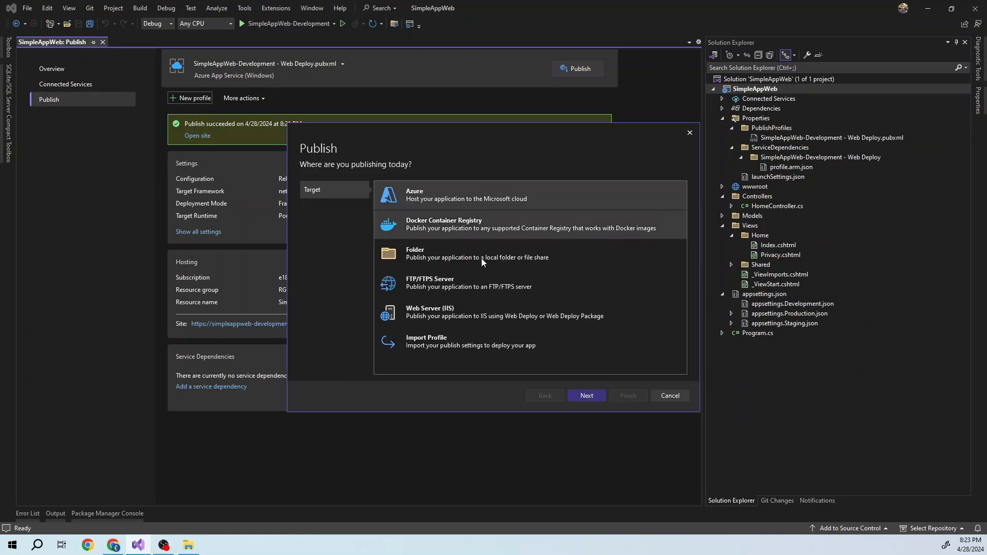
left_click(586, 395)
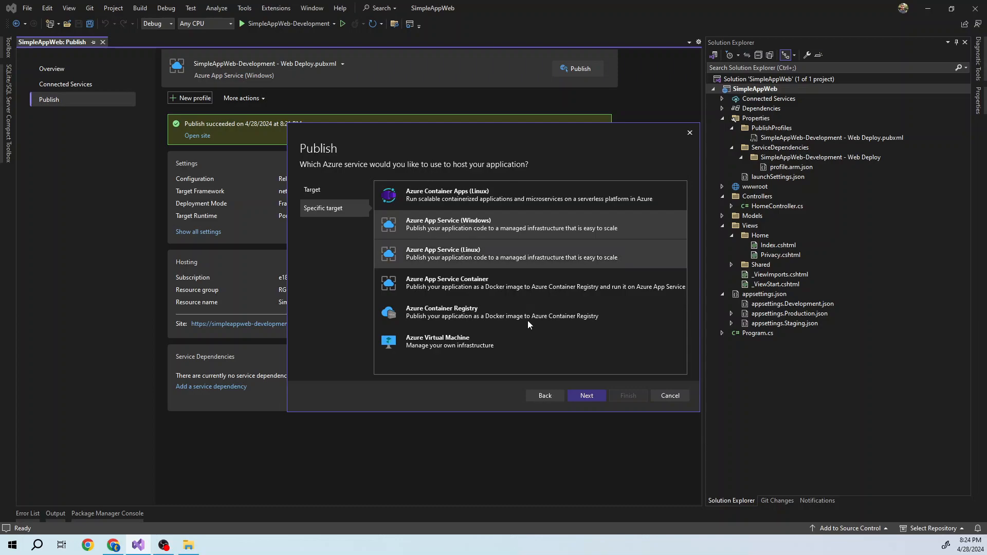
left_click(584, 395)
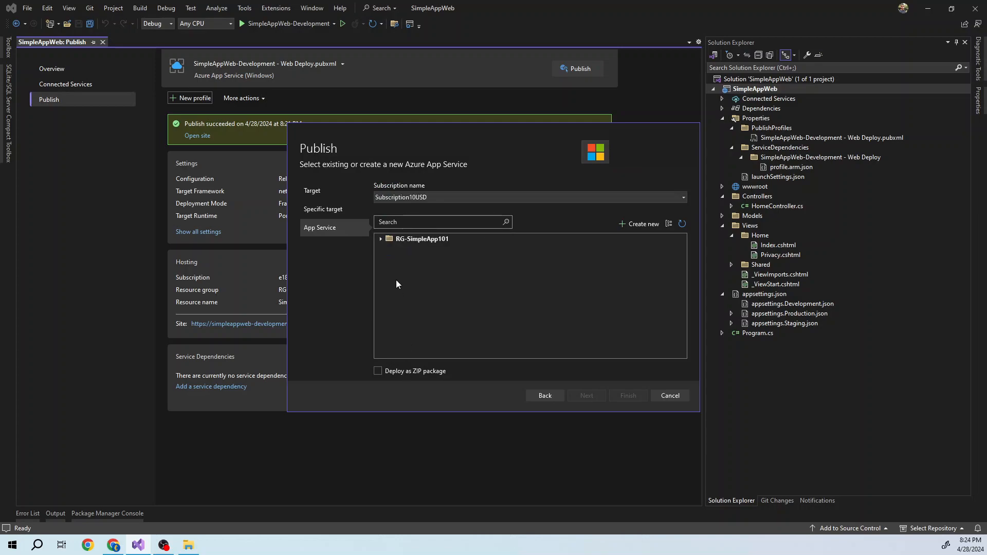
left_click(381, 238)
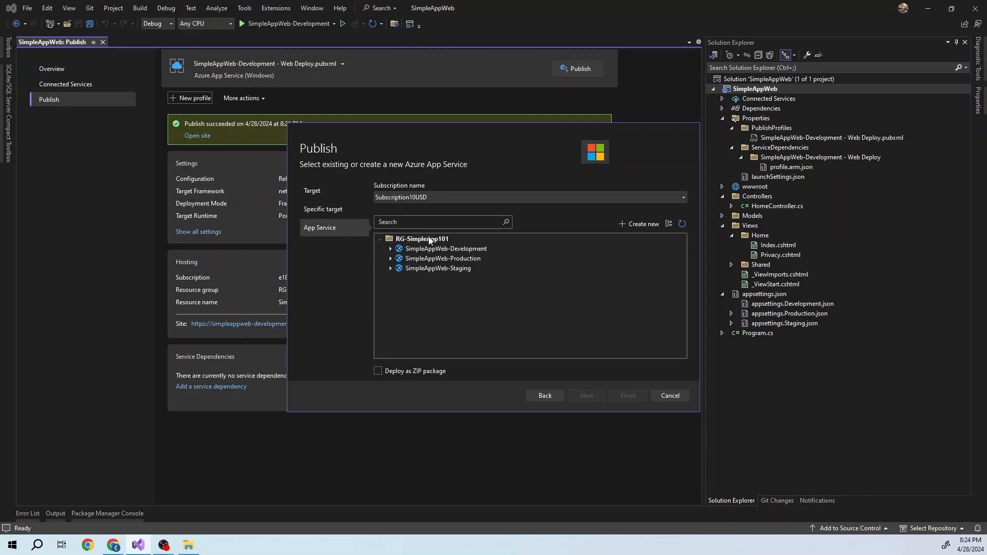
left_click(463, 259)
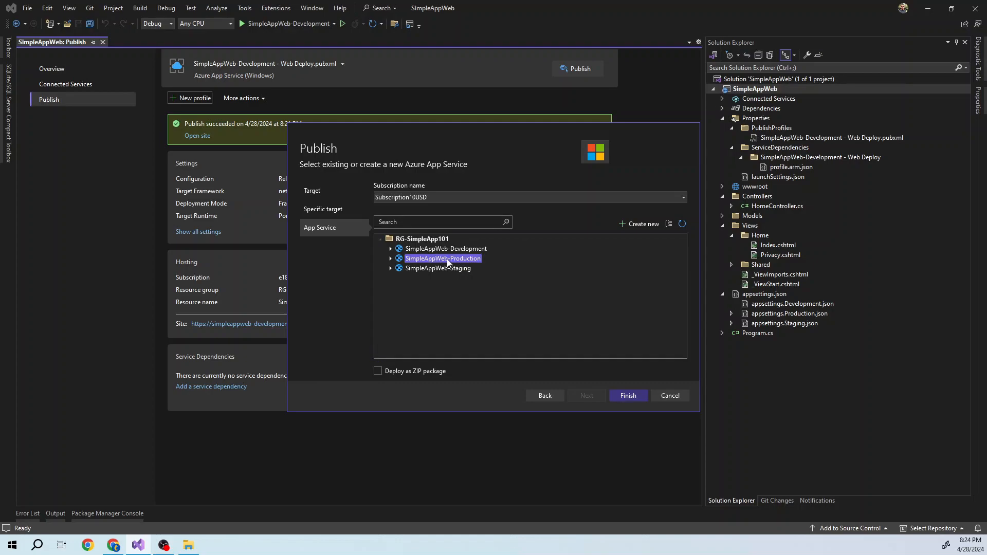
left_click(626, 396)
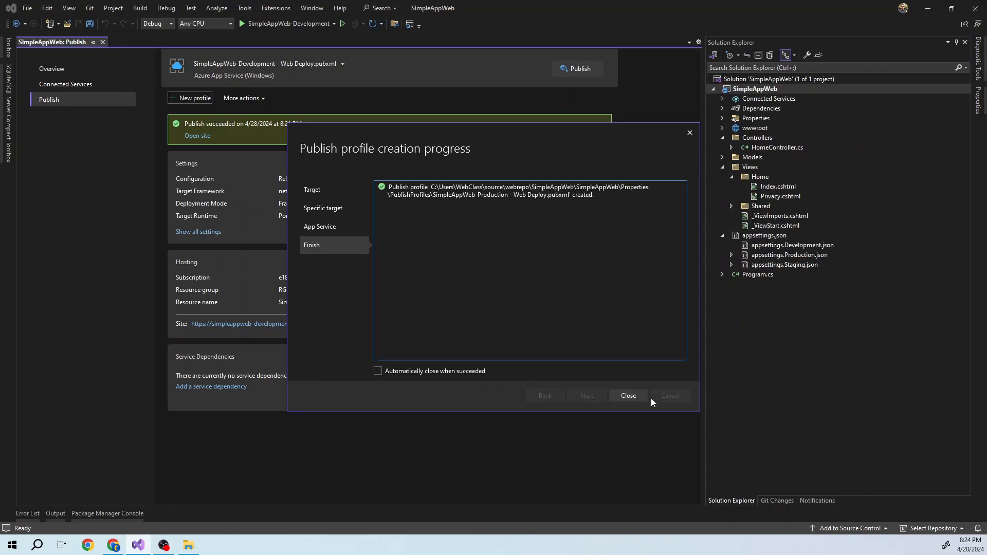
left_click(628, 396)
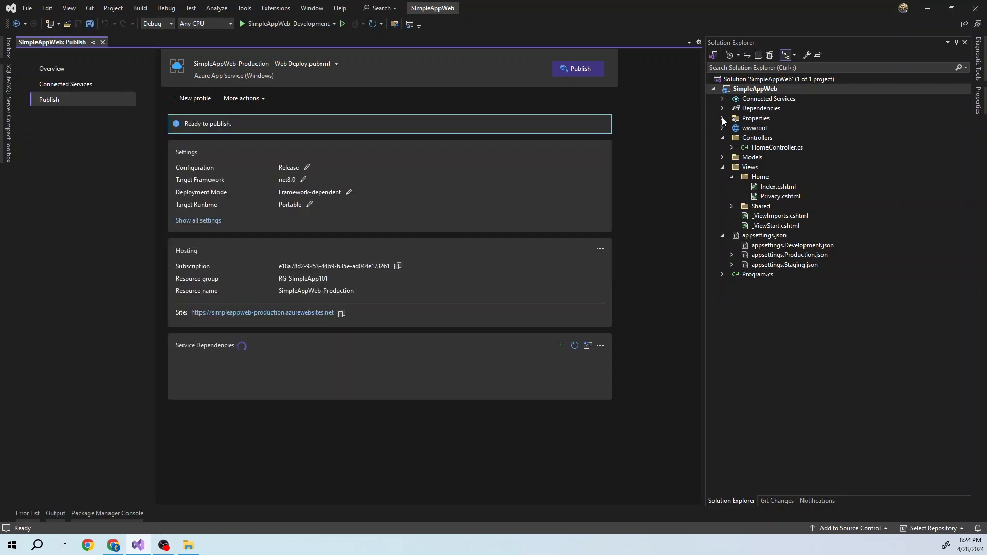
- Look over the Production profile files under Properties and publish the project with the SimpleAppWeb-Production - Web Deploy profile
left_click(722, 119)
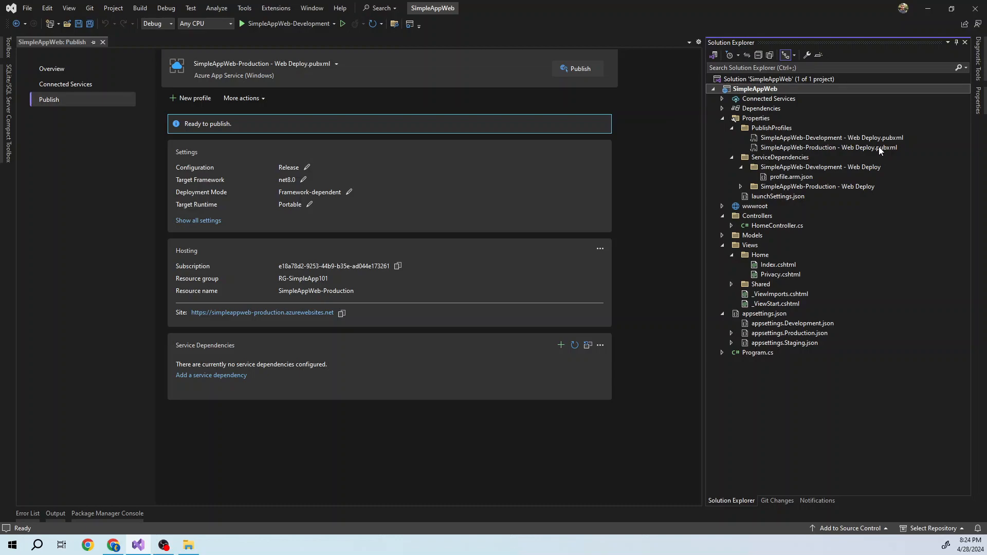
left_click(741, 186)
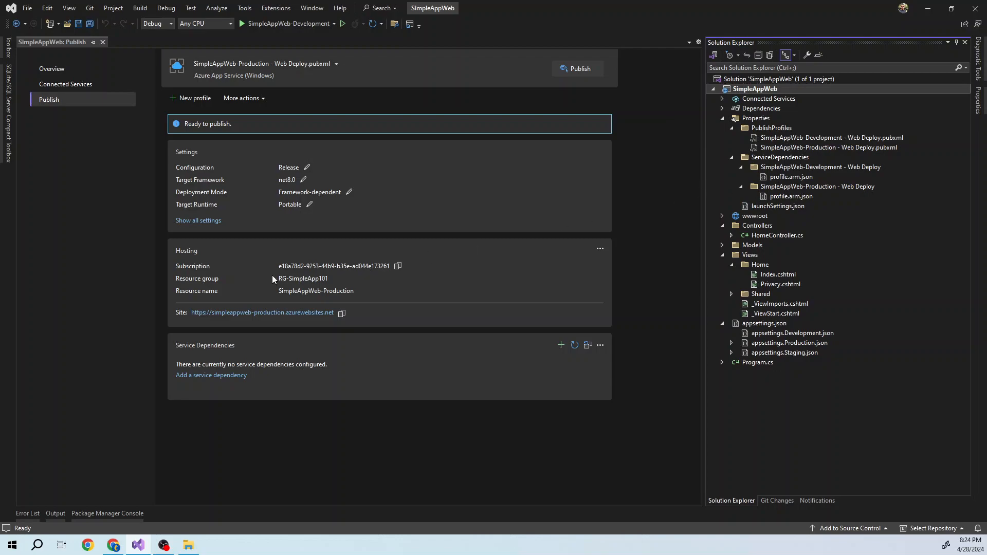
left_click(569, 70)
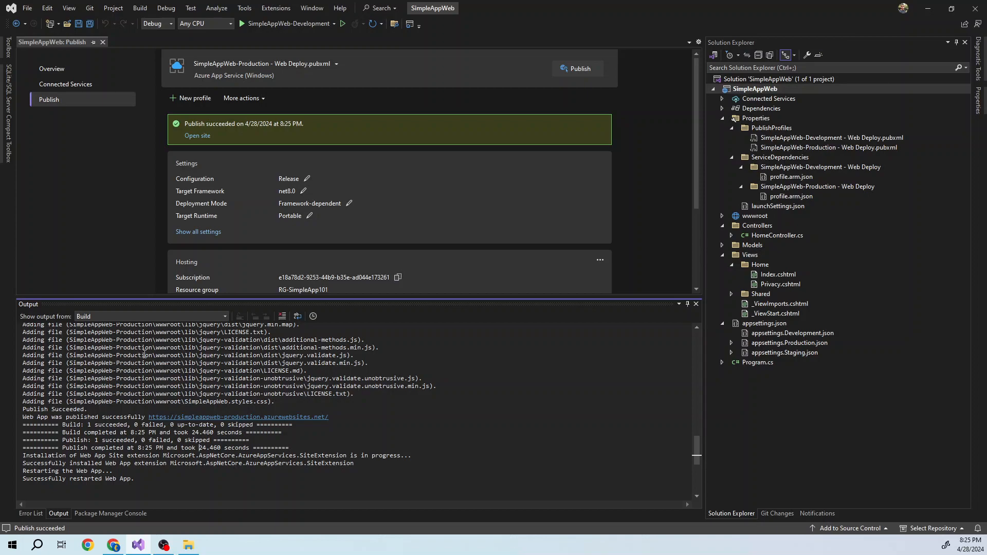
- Add a new Azure App Service (Windows) publish profile targeting SimpleAppWeb-Staging in the RG-SimpleApp101 resource group
left_click(187, 100)
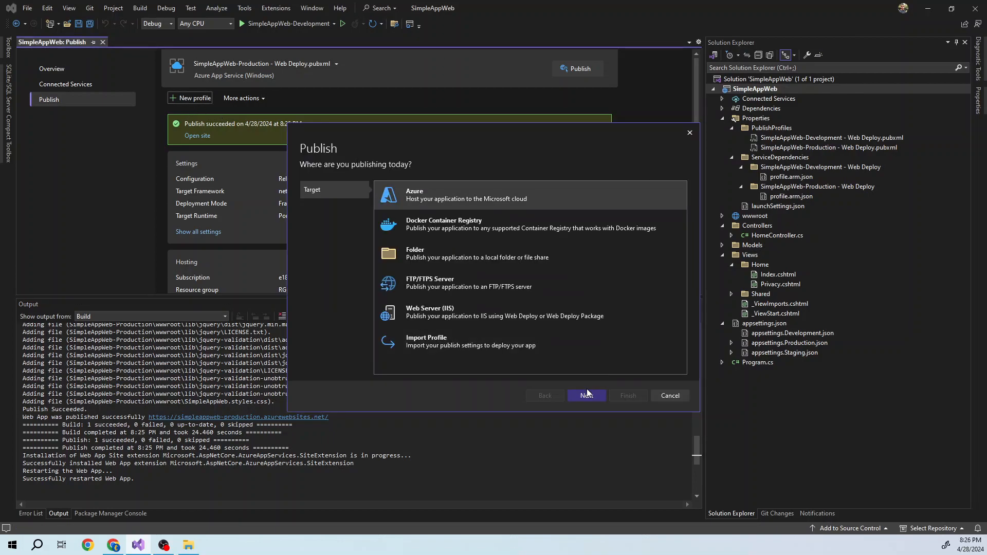
left_click(584, 396)
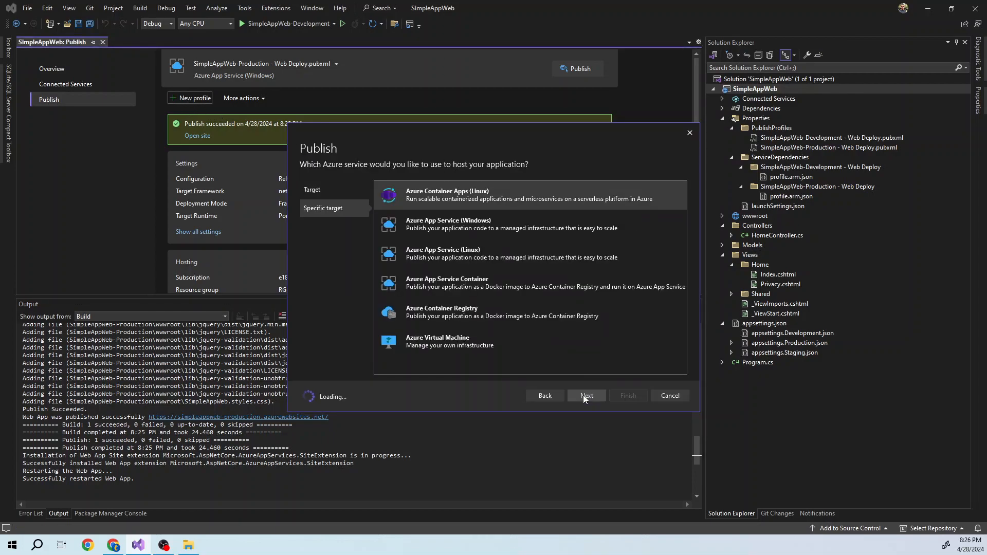
left_click(416, 213)
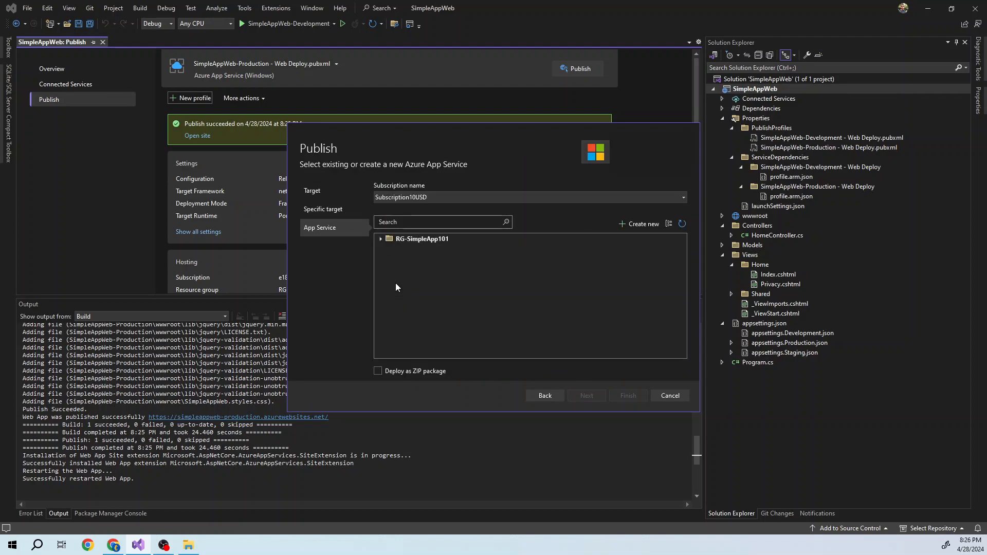
left_click(380, 238)
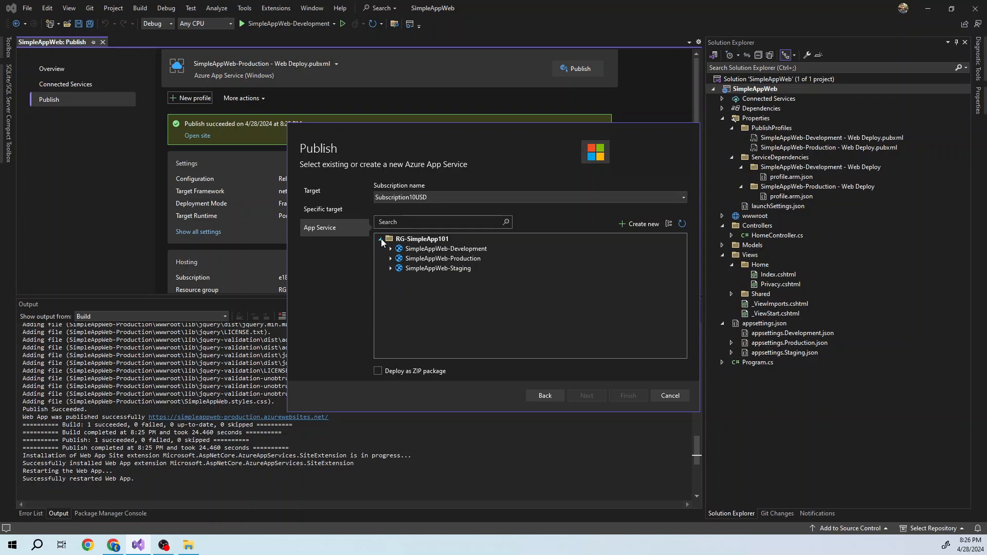
left_click(442, 268)
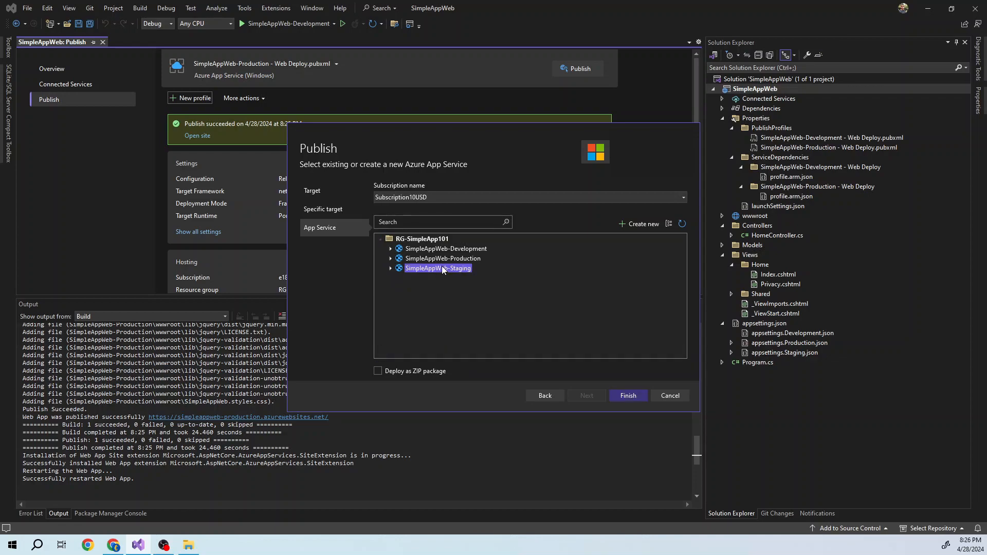
left_click(626, 396)
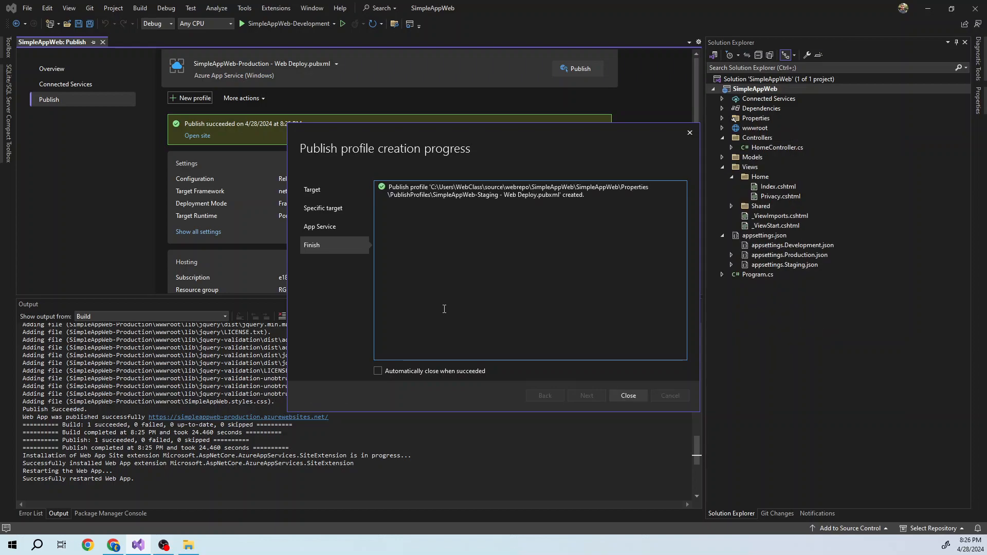
left_click(623, 396)
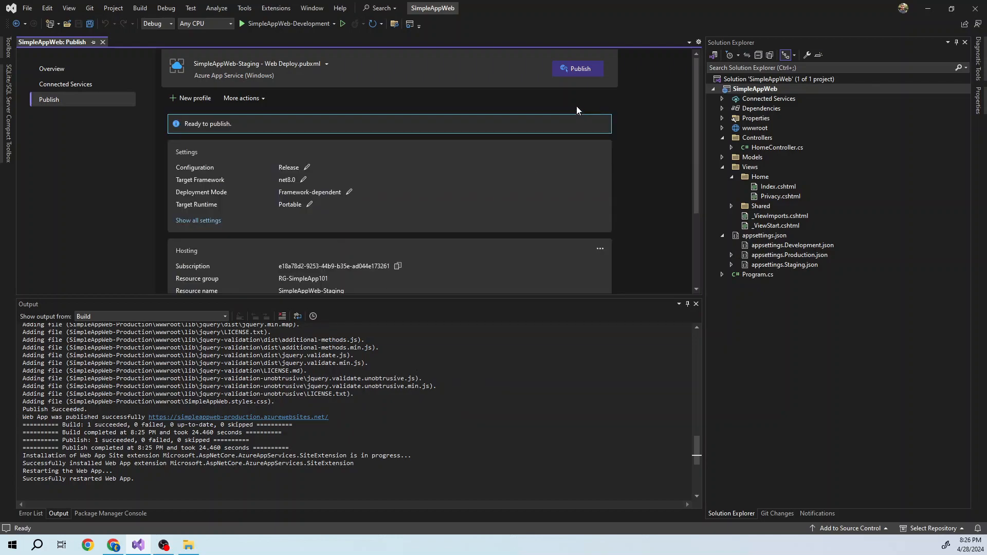
- Publish the project with the SimpleAppWeb-Staging - Web Deploy profile, and close the publish page
left_click(576, 70)
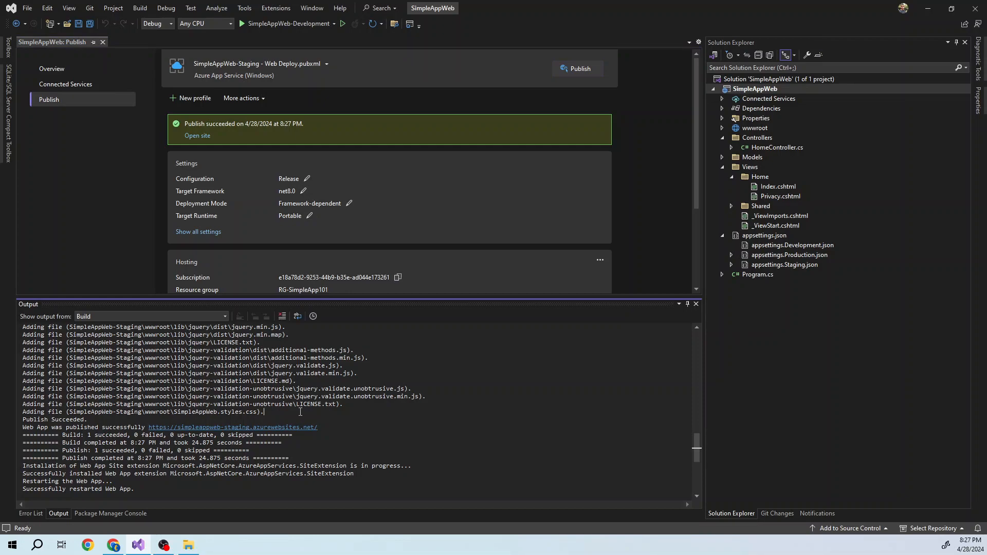
left_click(106, 40)
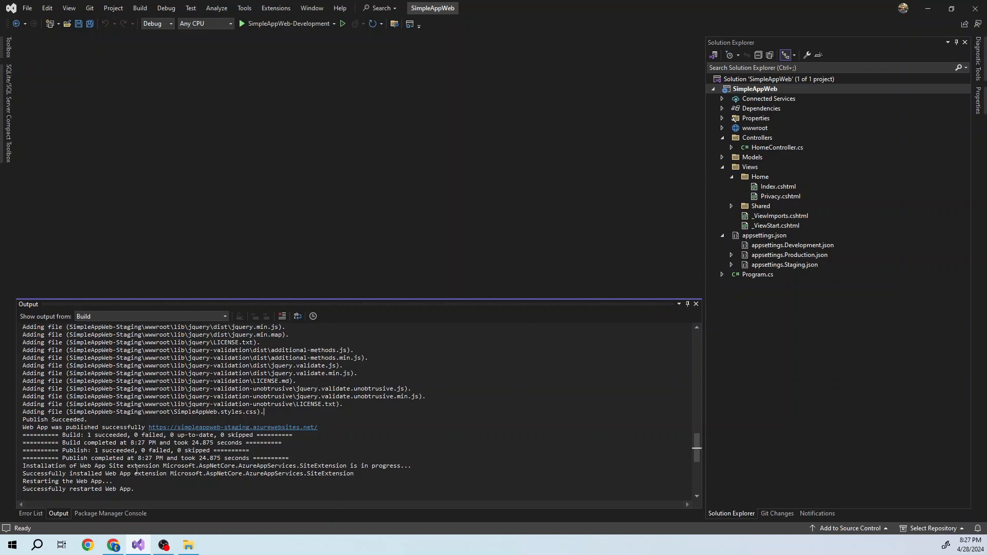
- Switch to the Azure portal in Chrome and open SimpleAppWeb-Development, SimpleAppWeb-Production and SimpleAppWeb-Staging in separate new tabs
left_click(114, 546)
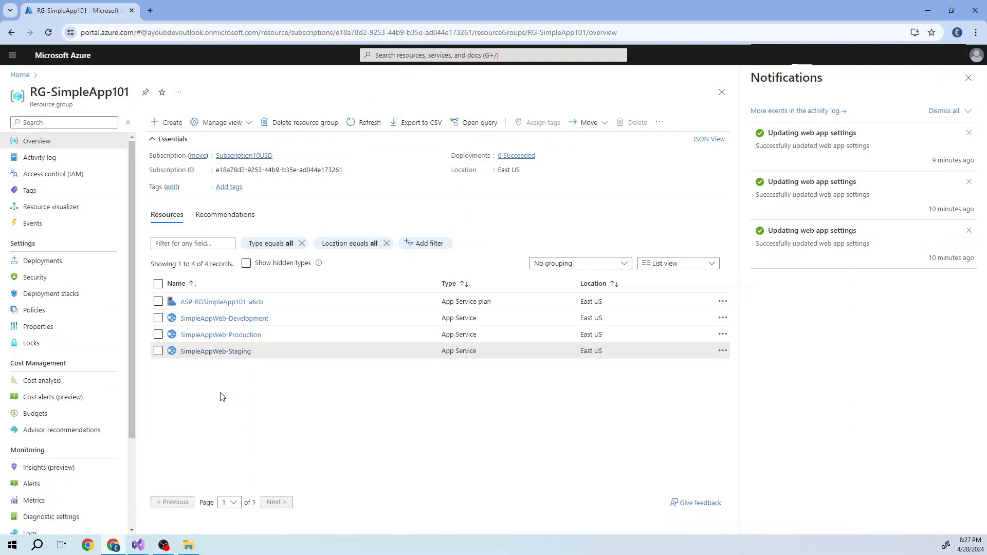
right_click(212, 319)
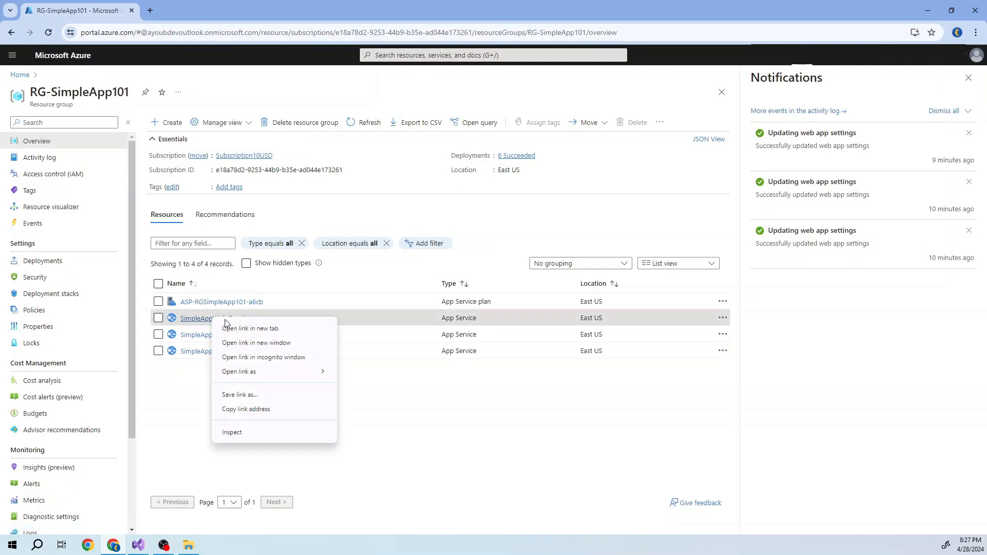
left_click(242, 329)
right_click(209, 335)
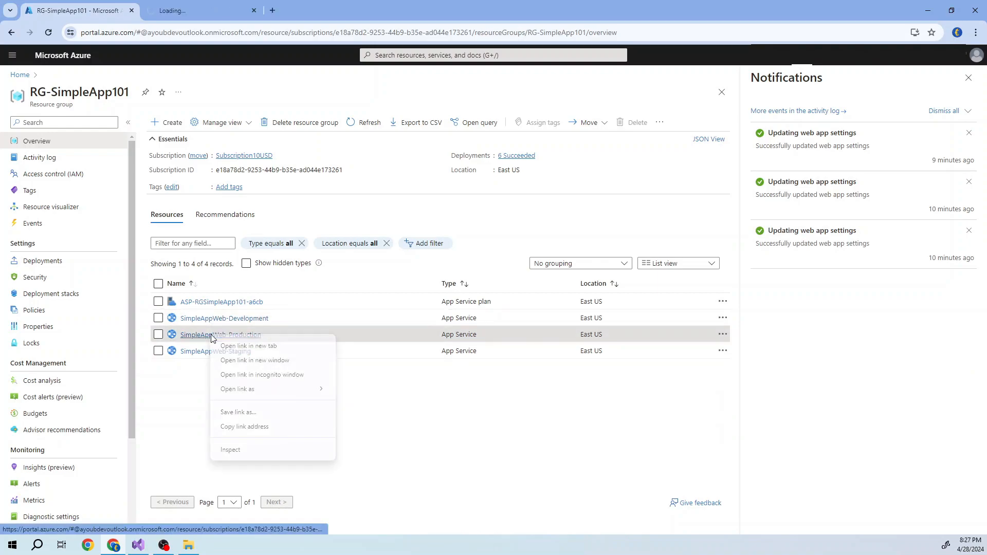
left_click(244, 345)
right_click(207, 358)
left_click(242, 367)
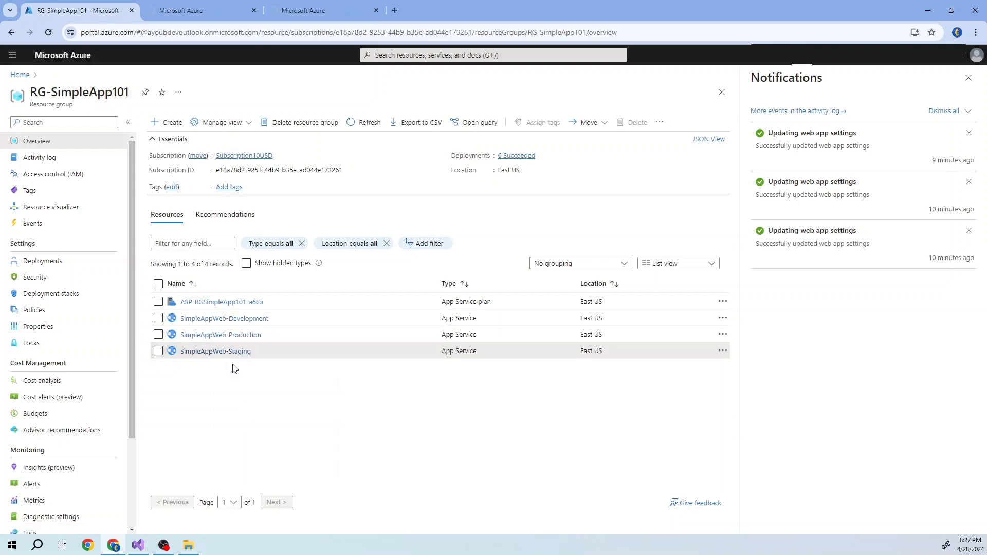
- Browse to the default domain of SimpleAppWeb-Development and check its URL against the welcome and connection string headings
left_click(202, 15)
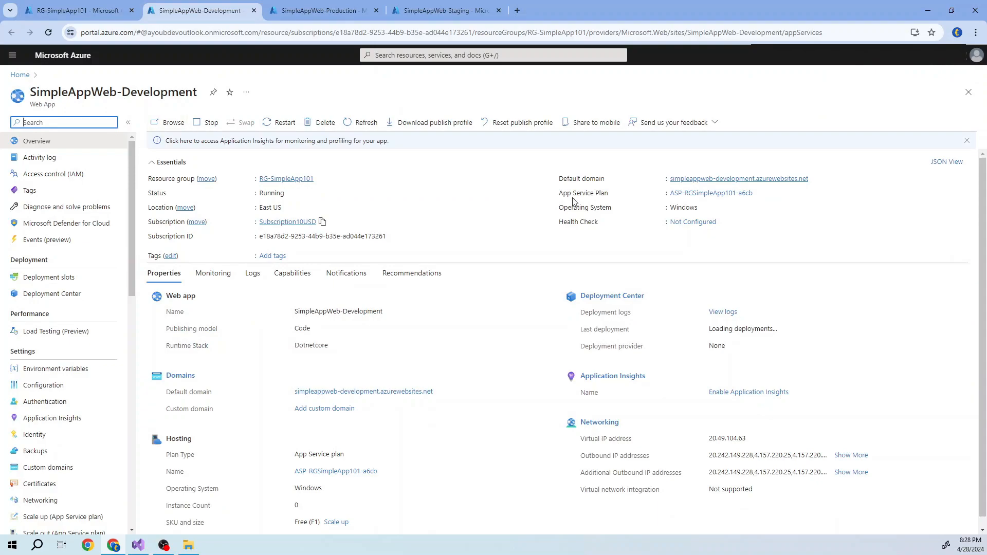
left_click(746, 179)
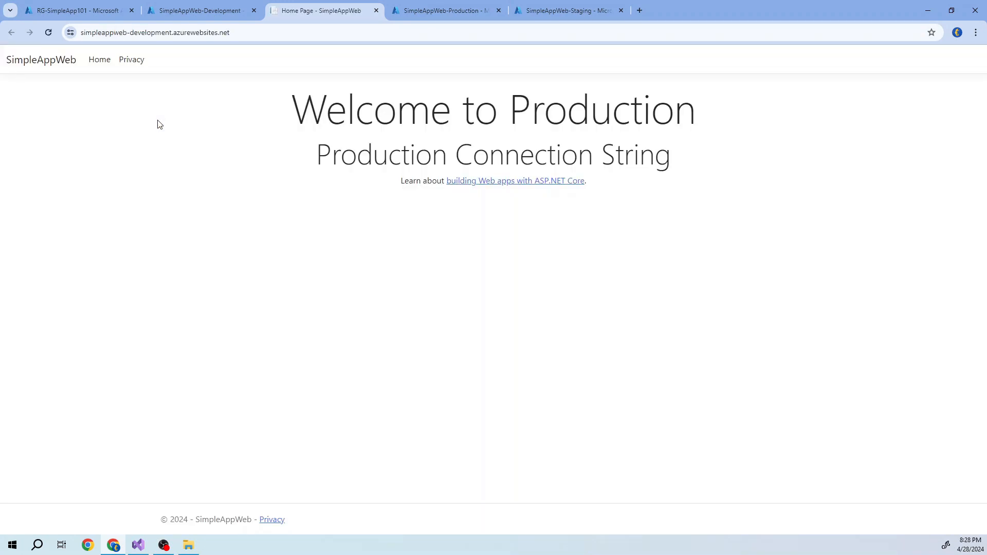
double_click(169, 32)
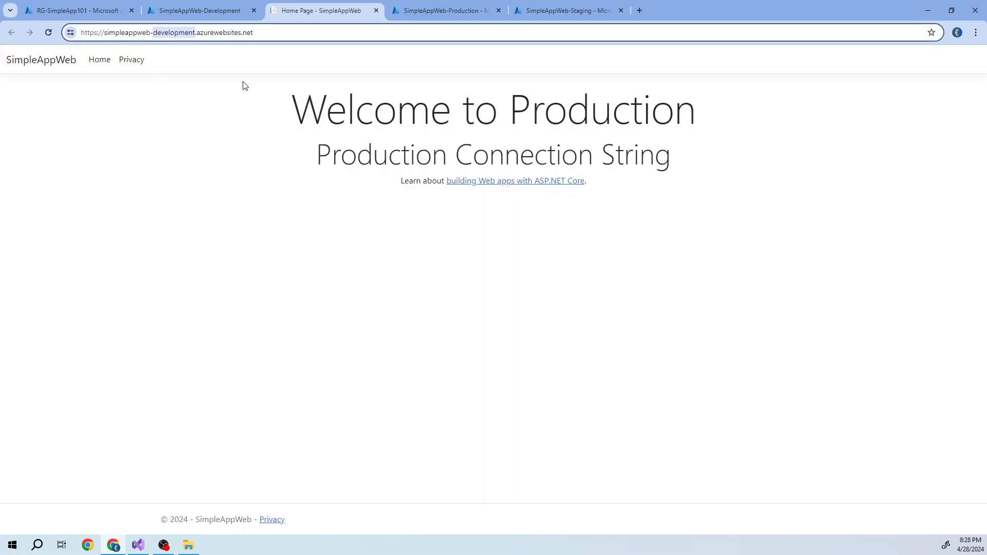
left_click_drag(275, 106, 678, 155)
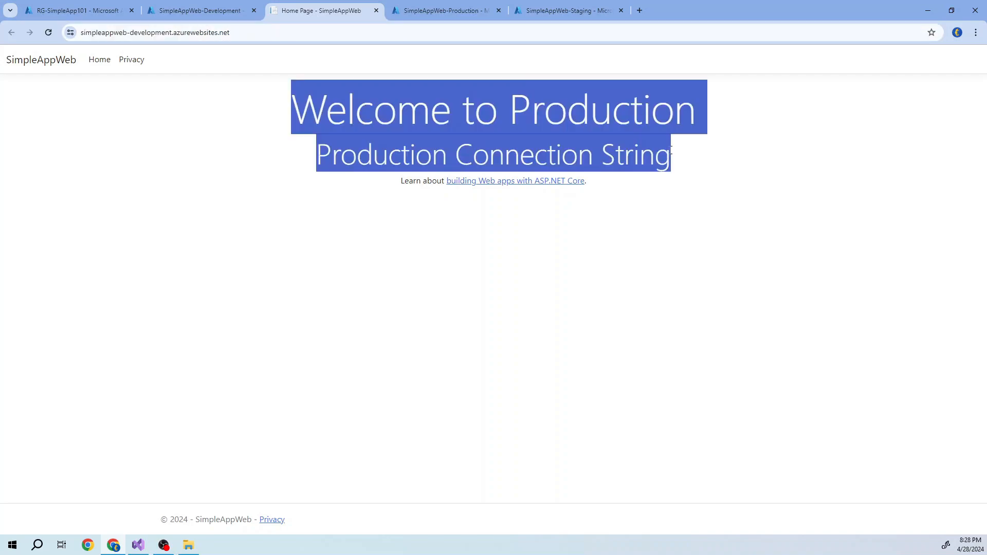
- Browse to the default domain of SimpleAppWeb-Production and check the environment named in its welcome heading
left_click(185, 4)
left_click(443, 11)
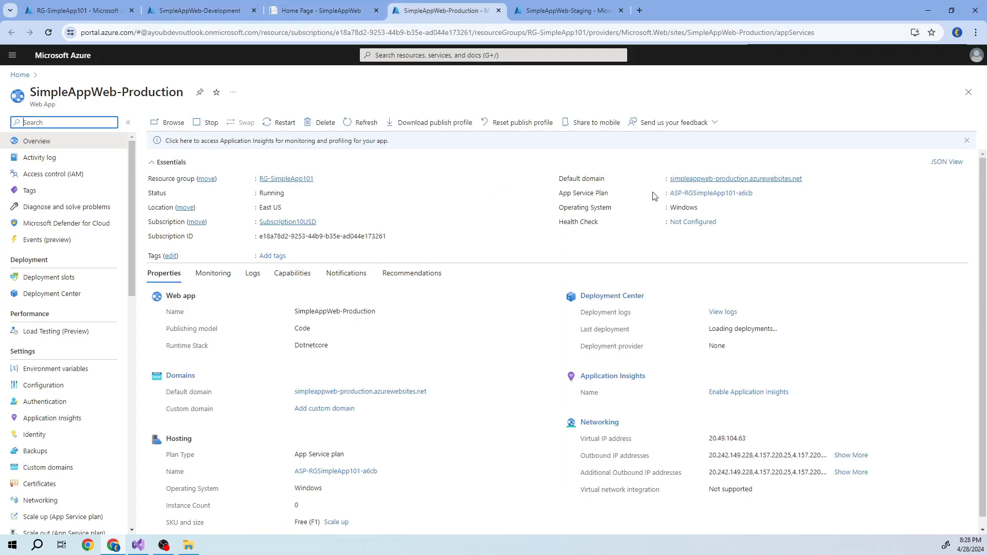
left_click(734, 179)
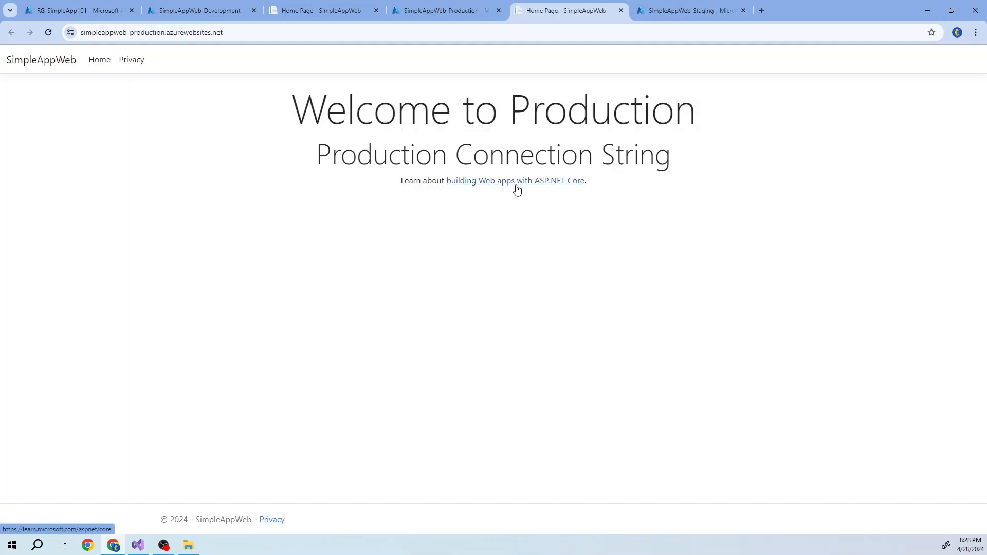
left_click_drag(407, 121, 707, 115)
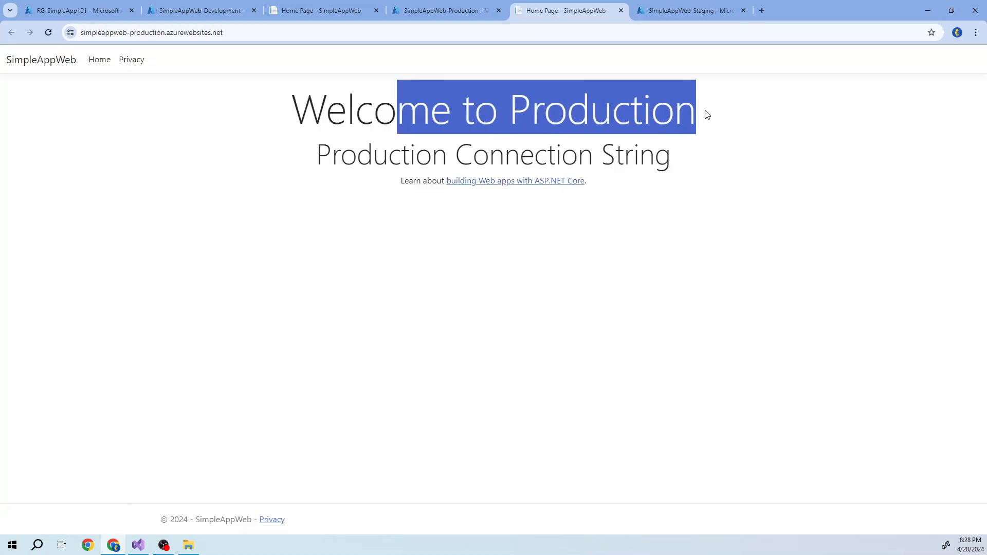
- Browse to the default domain of SimpleAppWeb-Staging and check the environment named in its welcome heading
left_click(715, 4)
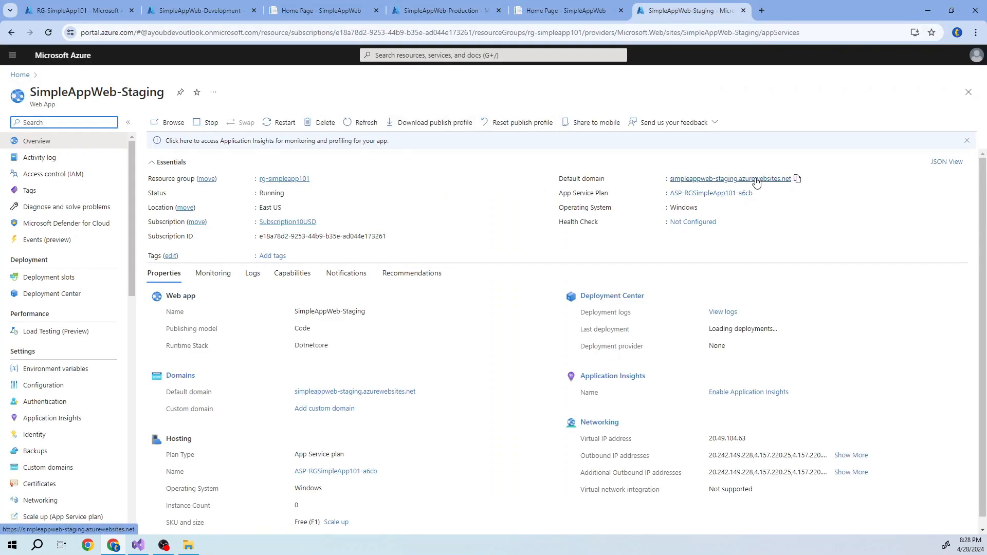
left_click(756, 182)
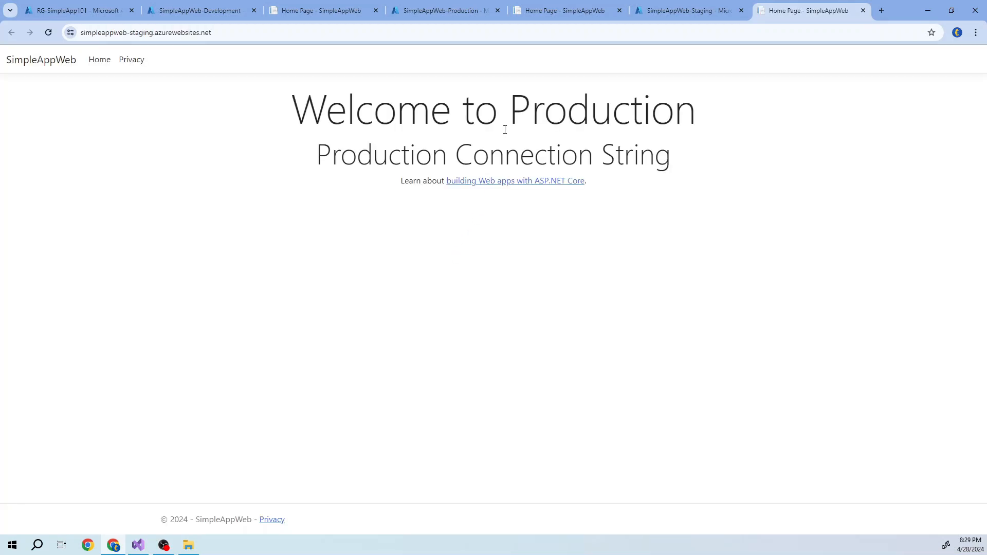
left_click_drag(505, 129, 704, 130)
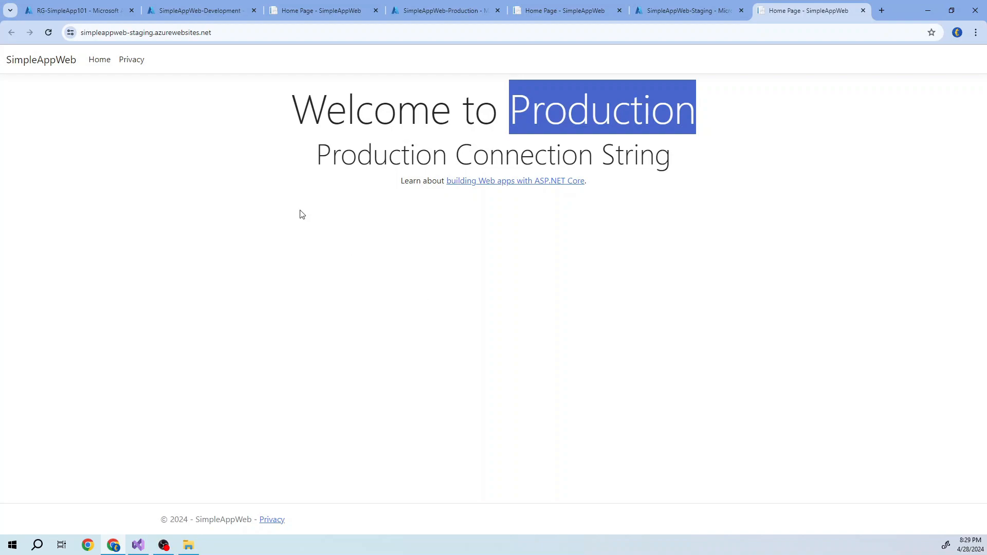
- Compare the URL environment name with the welcome and connection string headings on the Development, Production and Staging sites
left_click(281, 12)
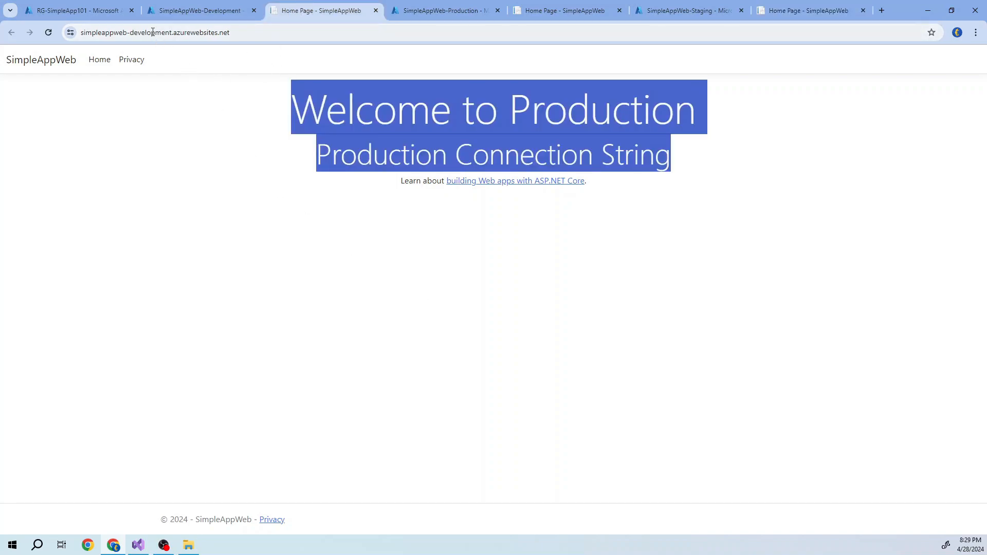
left_click_drag(195, 32, 152, 32)
left_click(373, 109)
left_click_drag(356, 108, 681, 149)
left_click(550, 6)
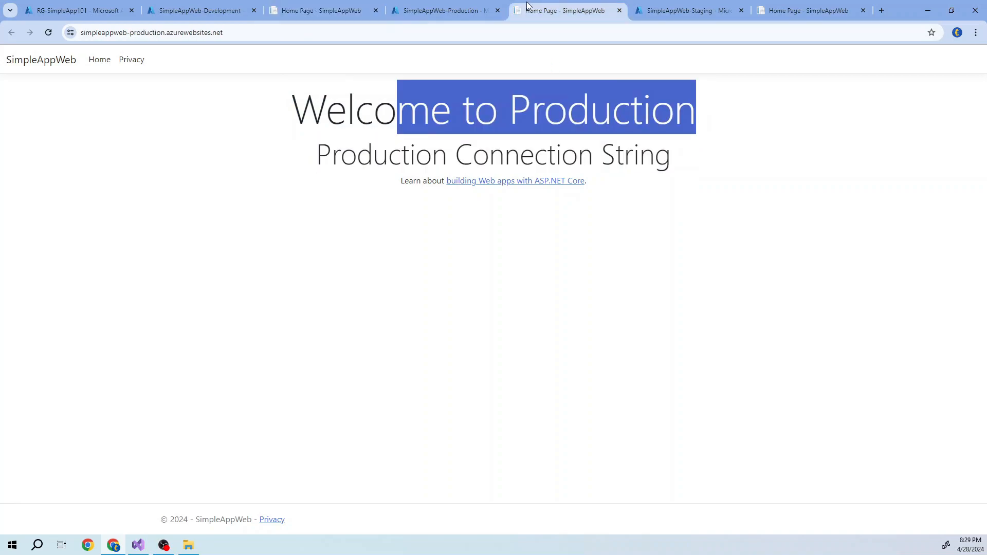
double_click(149, 34)
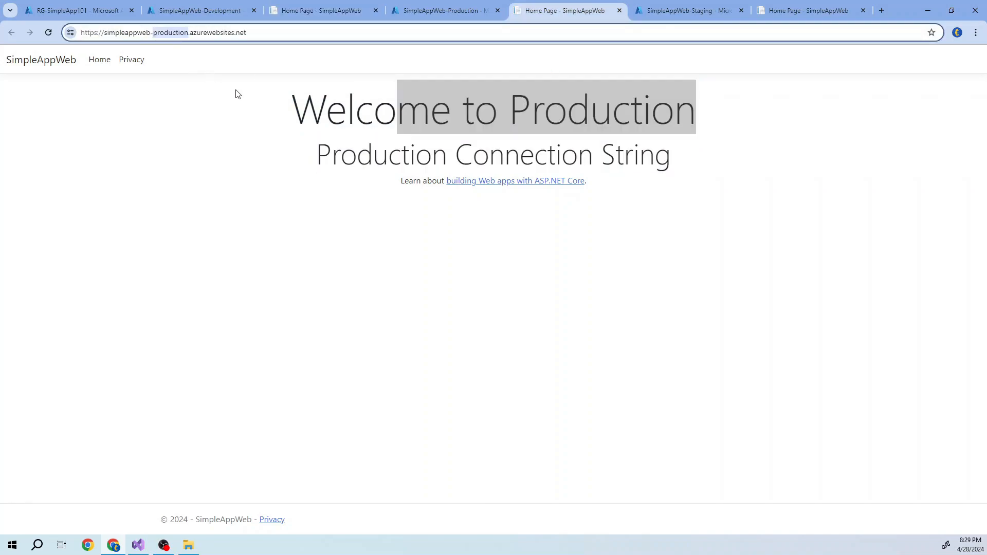
left_click(280, 104)
left_click_drag(291, 109, 710, 171)
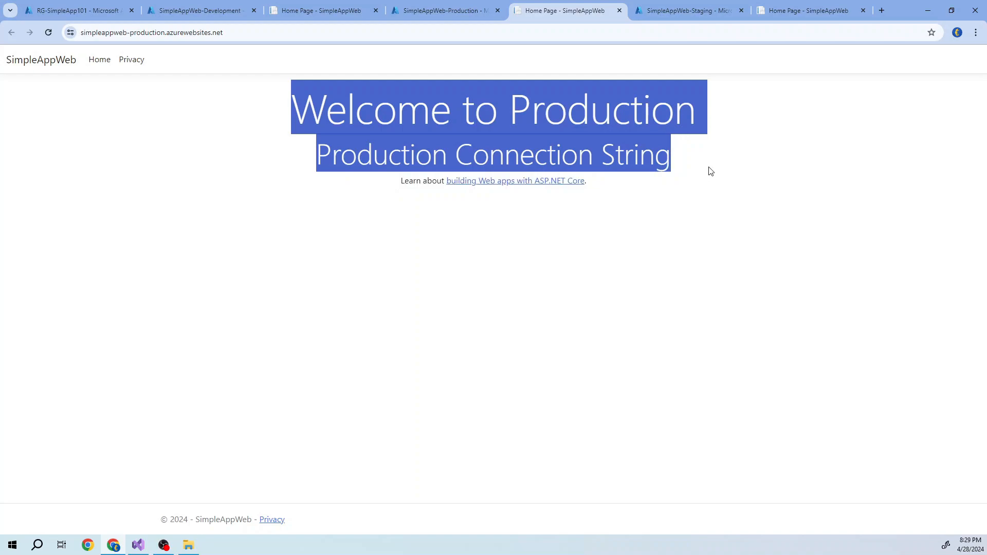
left_click(787, 10)
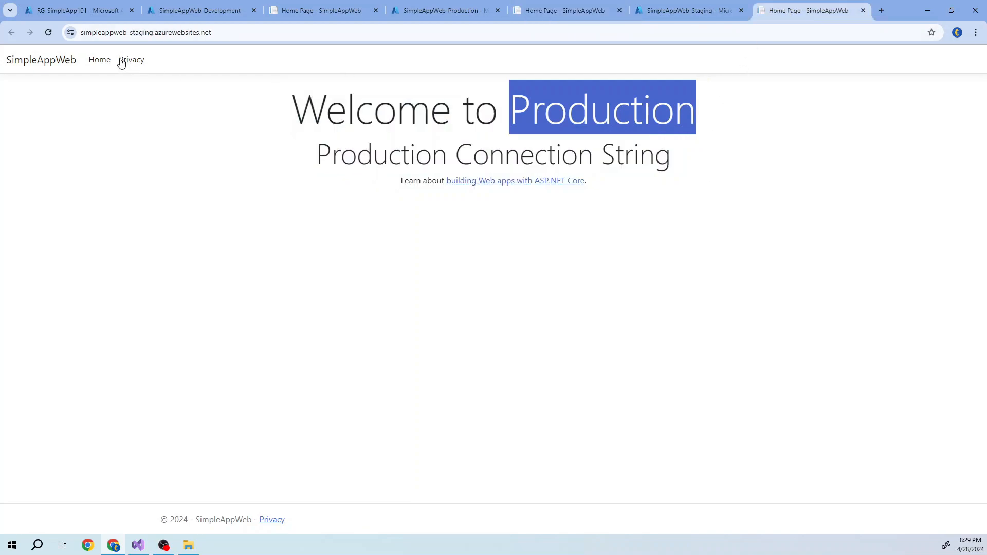
double_click(138, 32)
left_click_drag(217, 130, 703, 152)
left_click(609, 262)
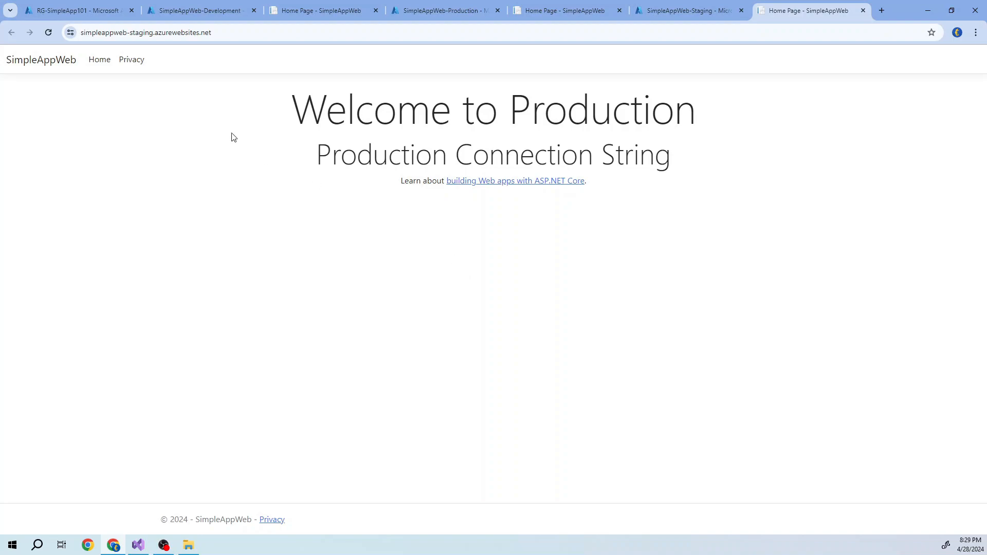
- Show the environment variables pages of the SimpleAppWeb-Development and SimpleAppWeb-Production web apps
left_click(198, 11)
left_click(77, 10)
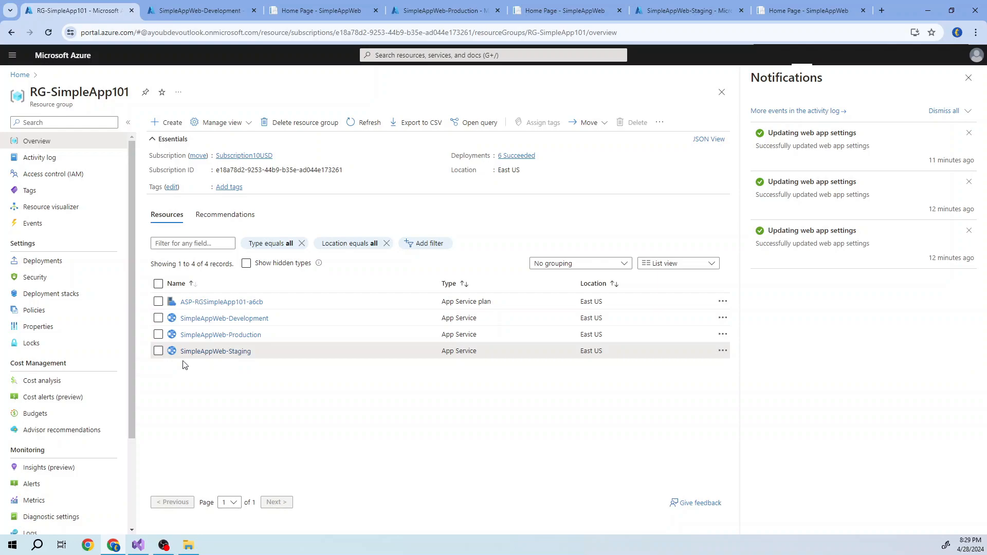
scroll(134, 368, "down", 1)
scroll(134, 368, "up", 1)
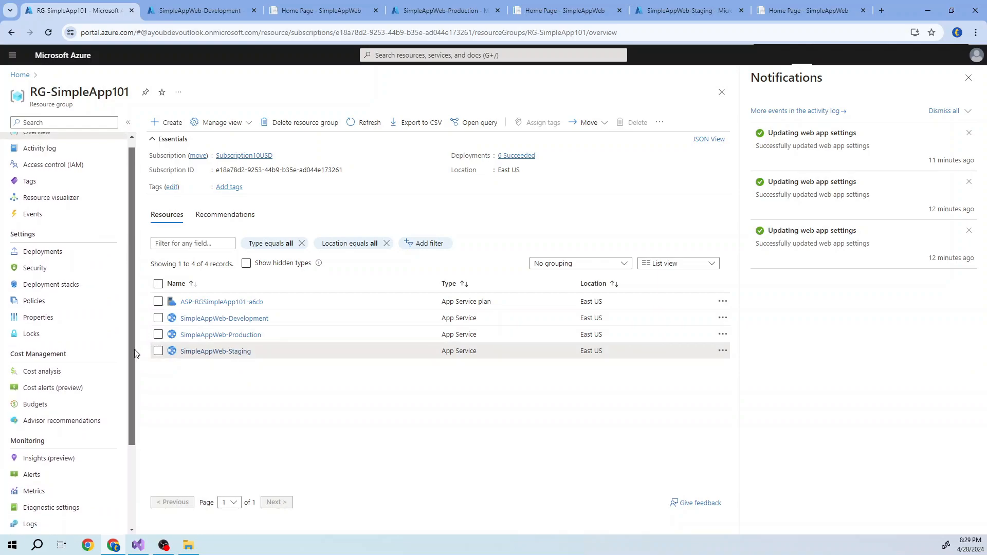
left_click(195, 11)
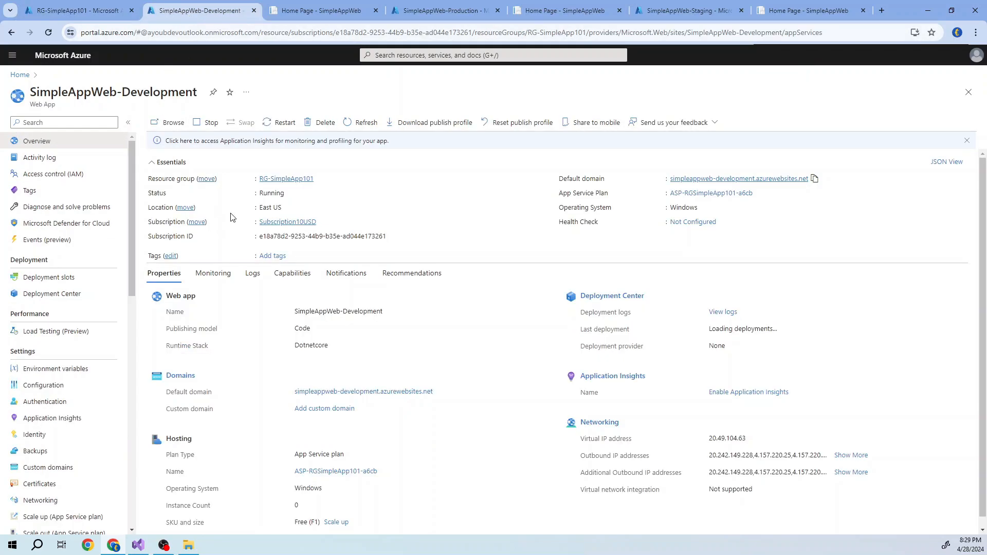
left_click(45, 376)
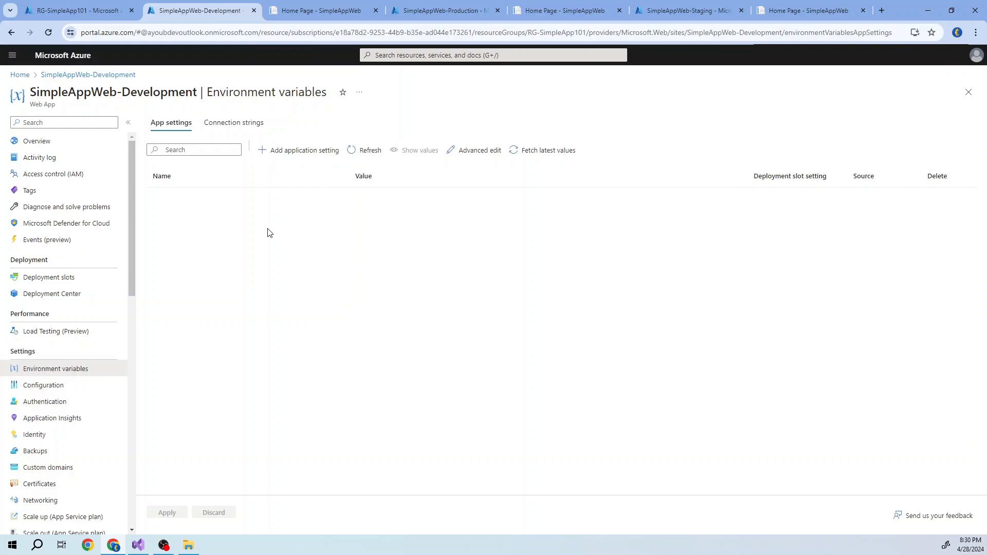
left_click(430, 12)
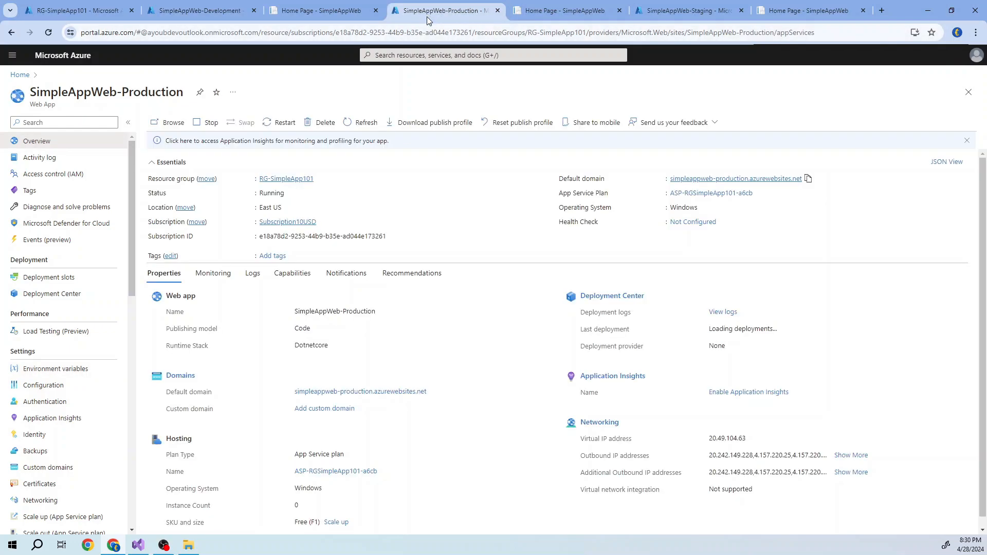
left_click(77, 369)
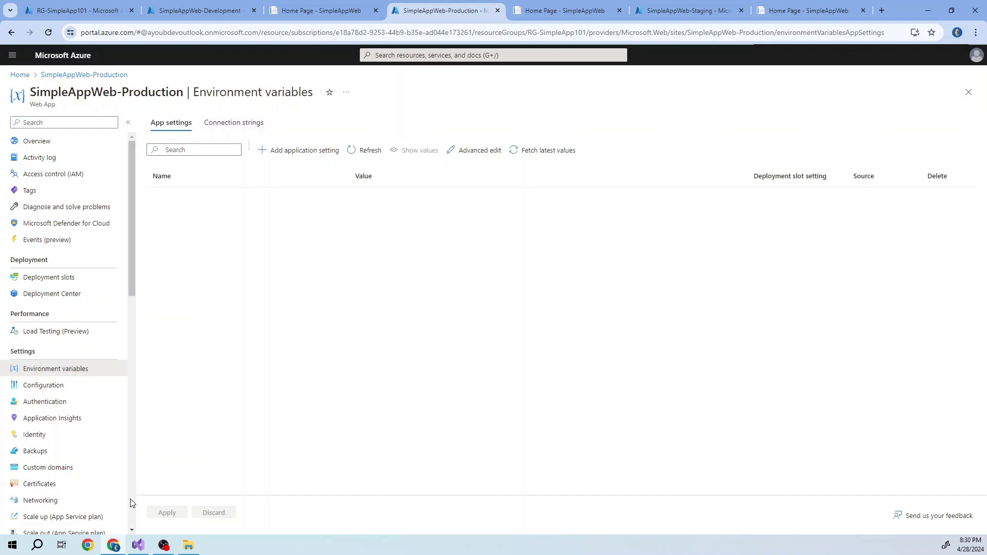
- Switch to Visual Studio, open launchSettings.json under Properties and copy the variable name ASPNETCORE_ENVIRONMENT from the SimpleAppWeb-Development profile
left_click(137, 545)
left_click(722, 117)
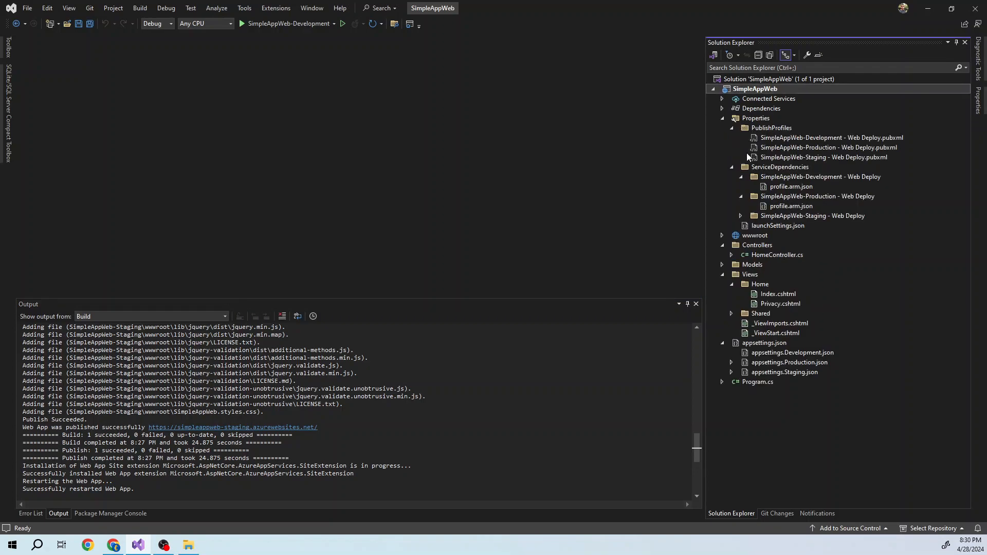
double_click(770, 226)
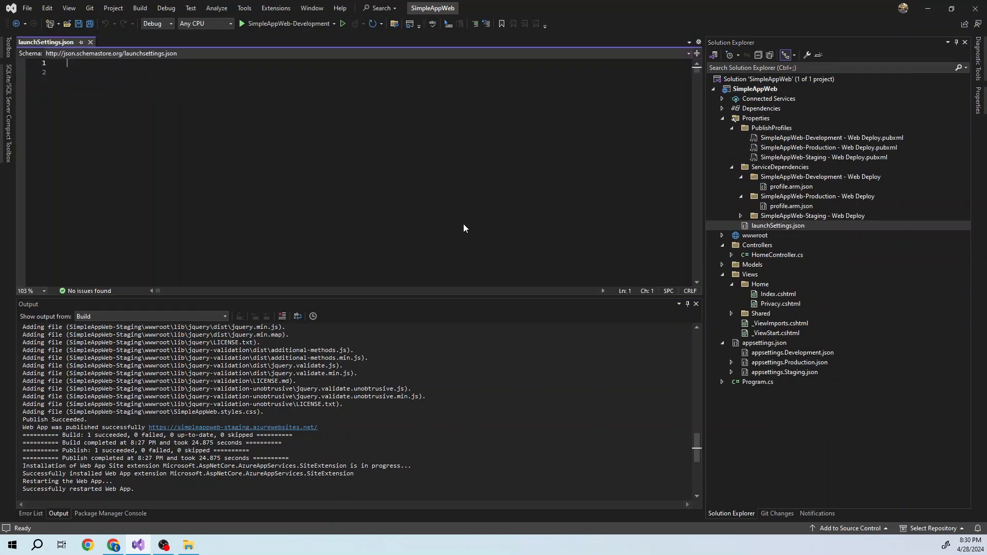
double_click(135, 162)
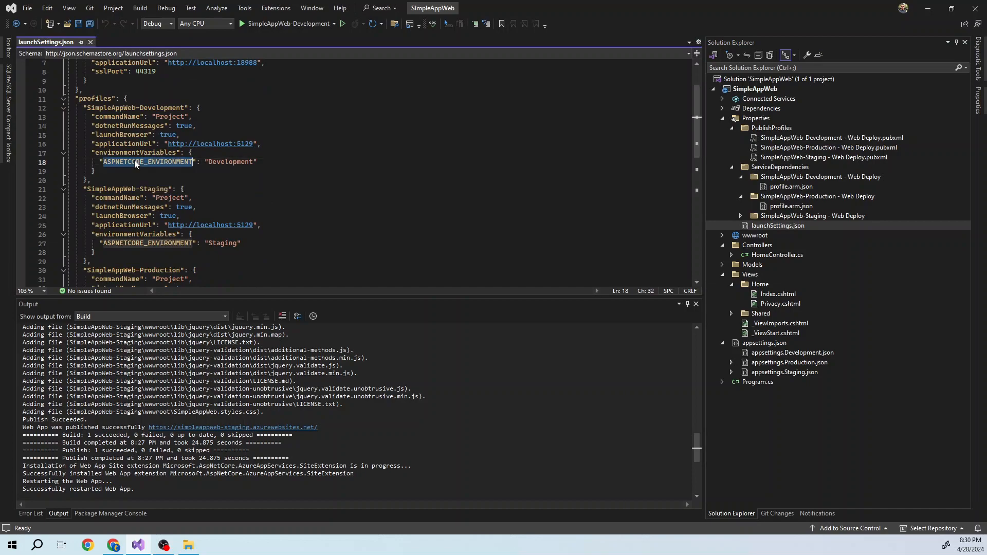
right_click(142, 161)
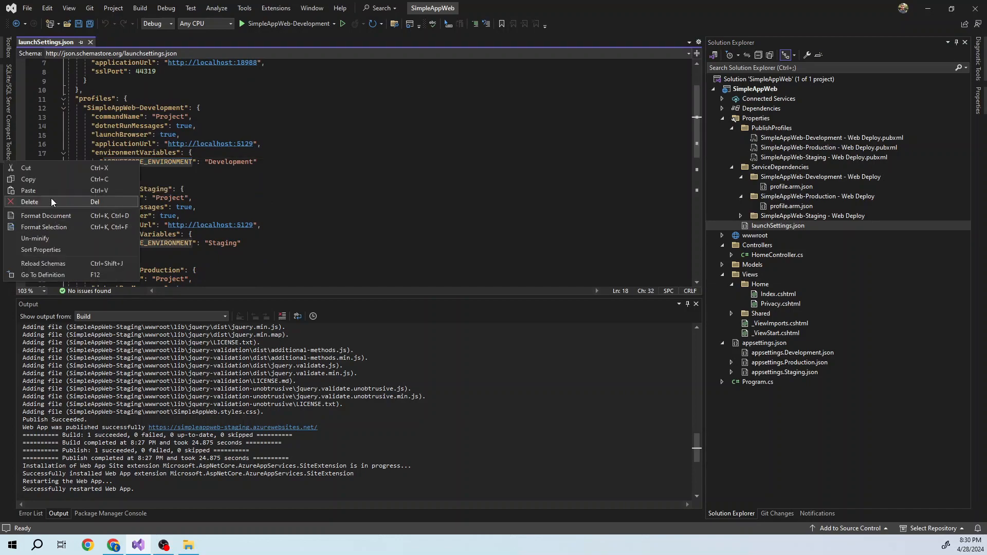
left_click(53, 179)
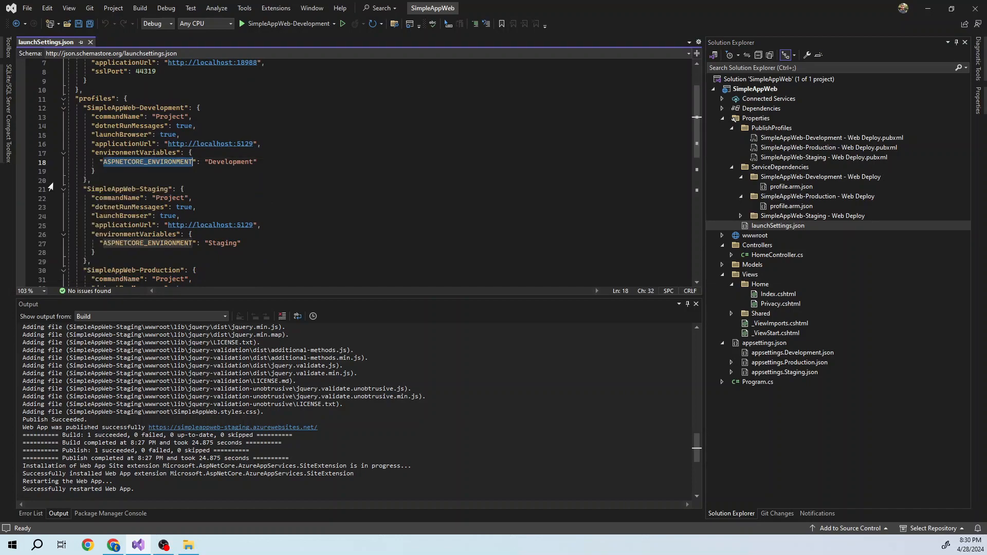
- Switch to the Azure portal in Chrome and start a new application setting named ASPNETCORE_ENVIRONMENT for SimpleAppWeb-Development
left_click(113, 545)
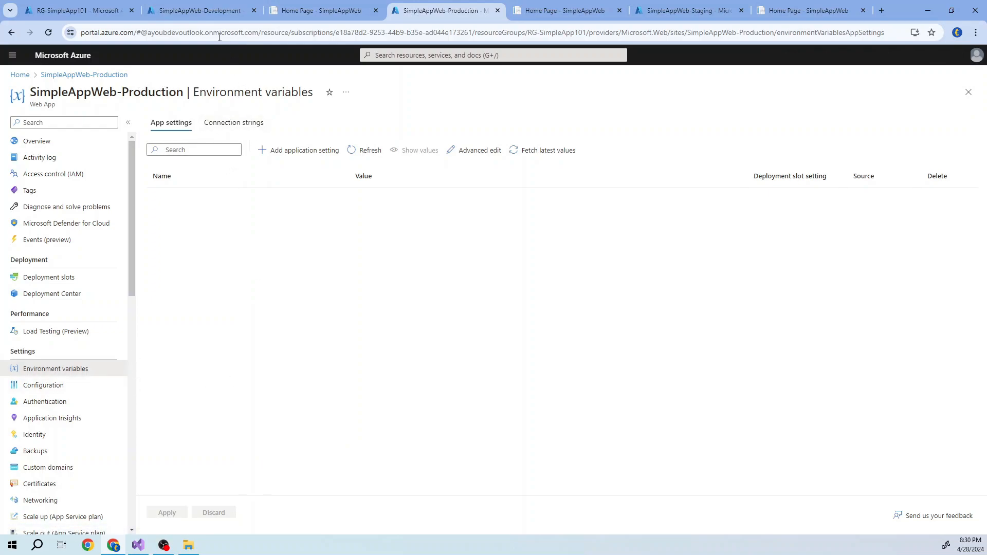
left_click(196, 12)
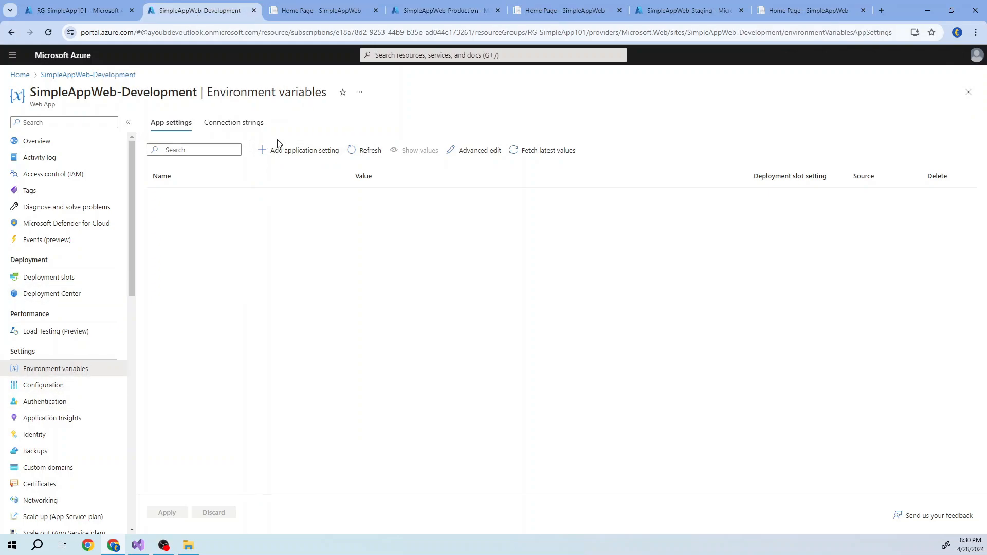
left_click(291, 153)
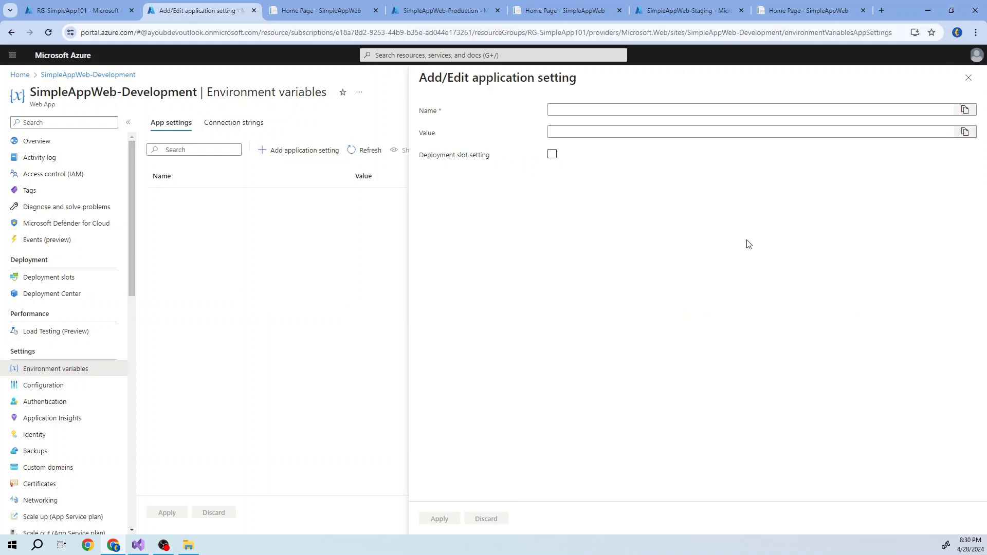
left_click(582, 110)
right_click(580, 111)
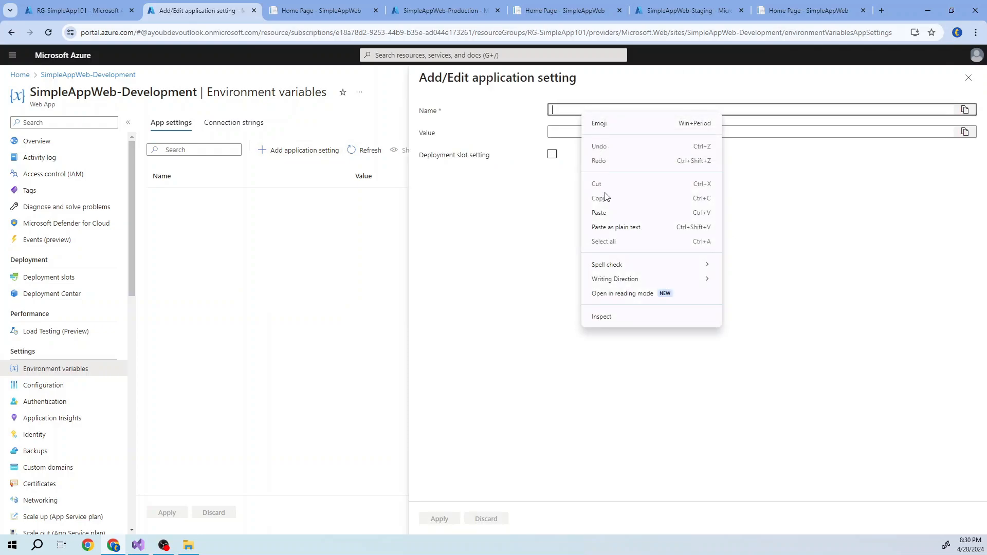
left_click(608, 213)
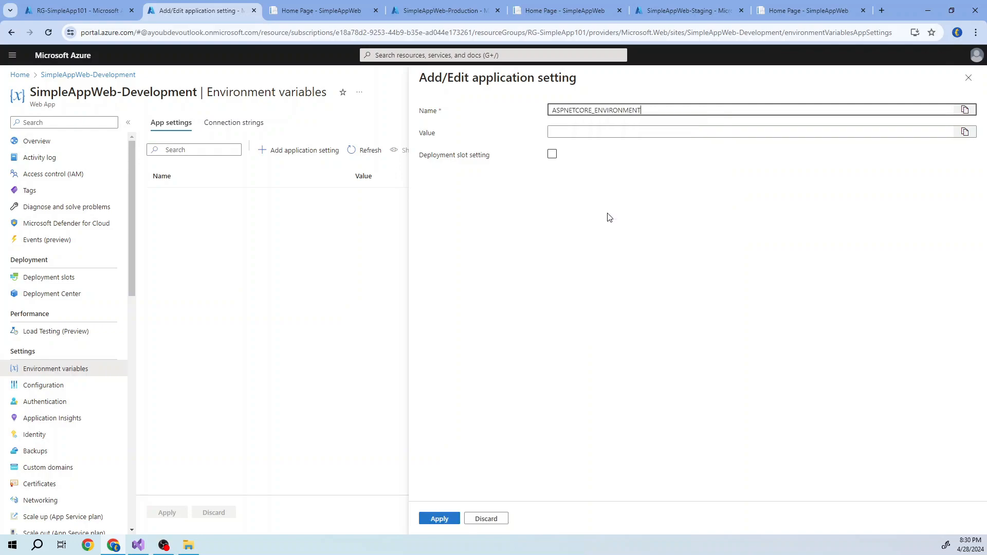
- Set the new setting's value to Developemnt, then apply and confirm the app settings change for SimpleAppWeb-Development
left_click(585, 136)
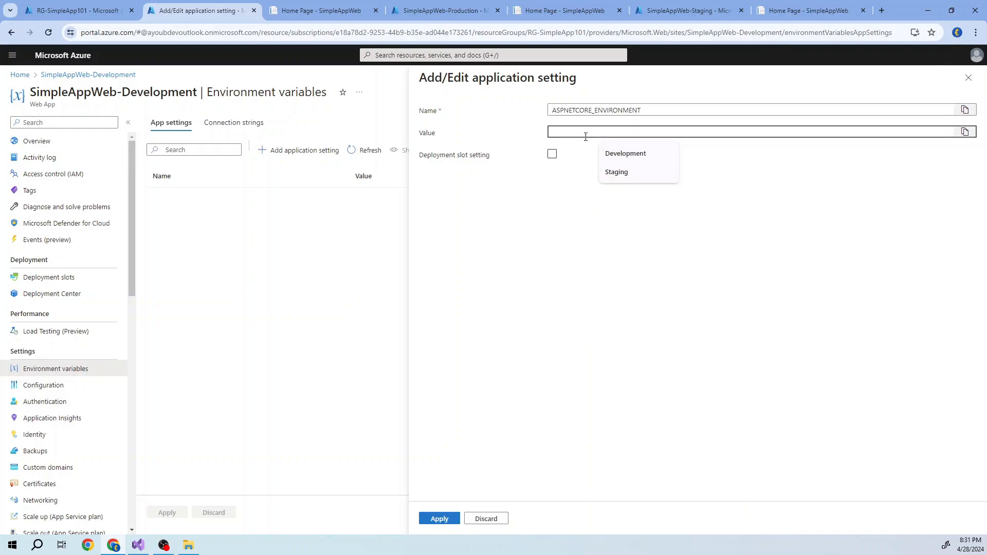
type("Devel")
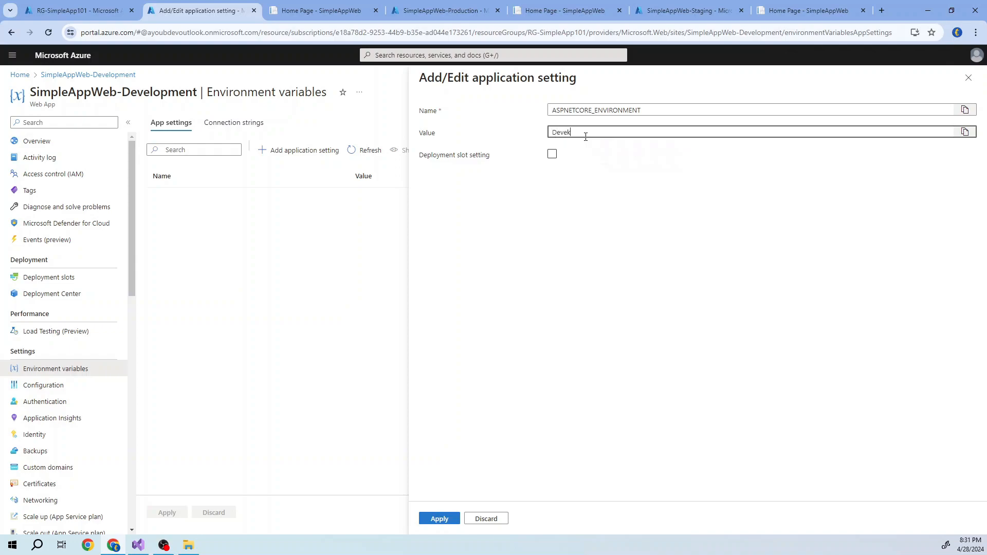
type("opemnt")
left_click(552, 154)
left_click(515, 207)
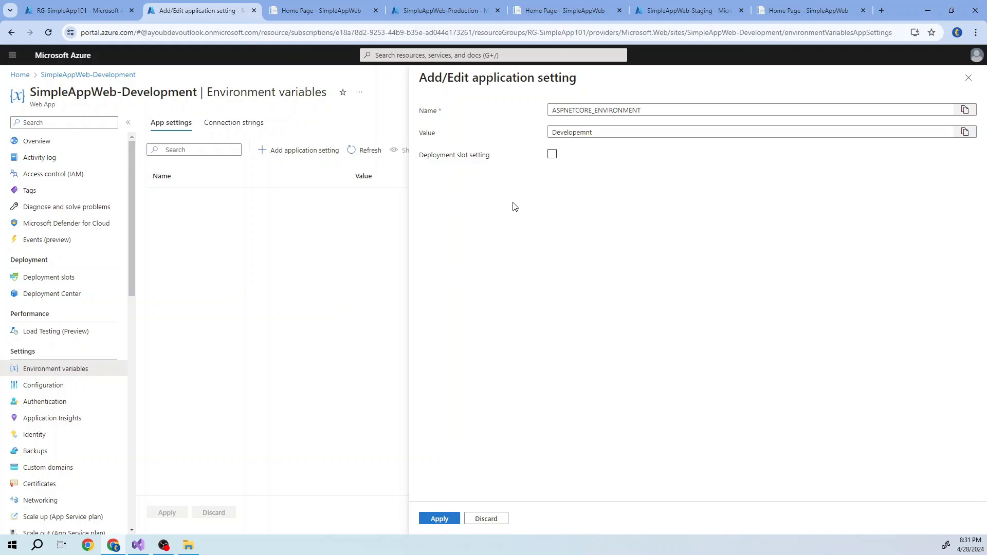
left_click(446, 520)
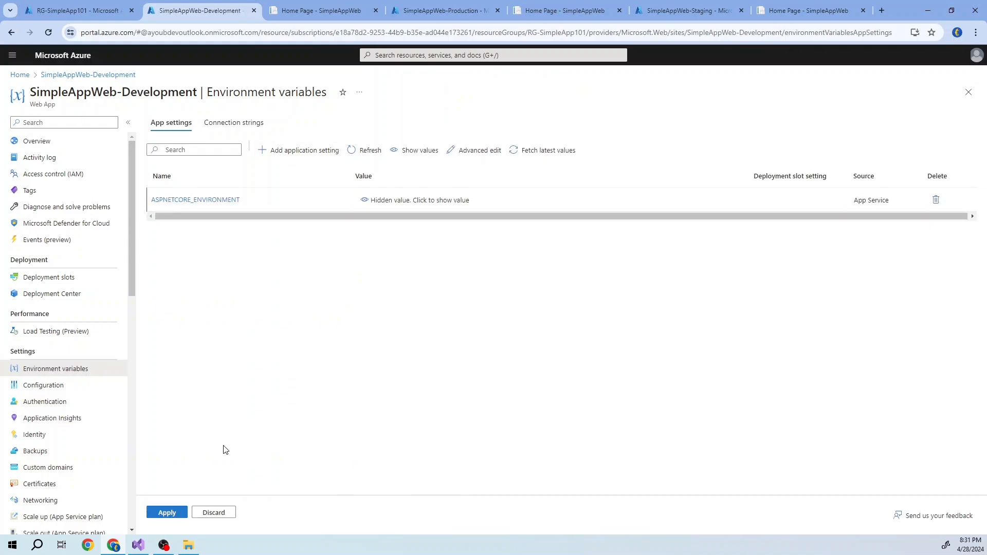
left_click(167, 512)
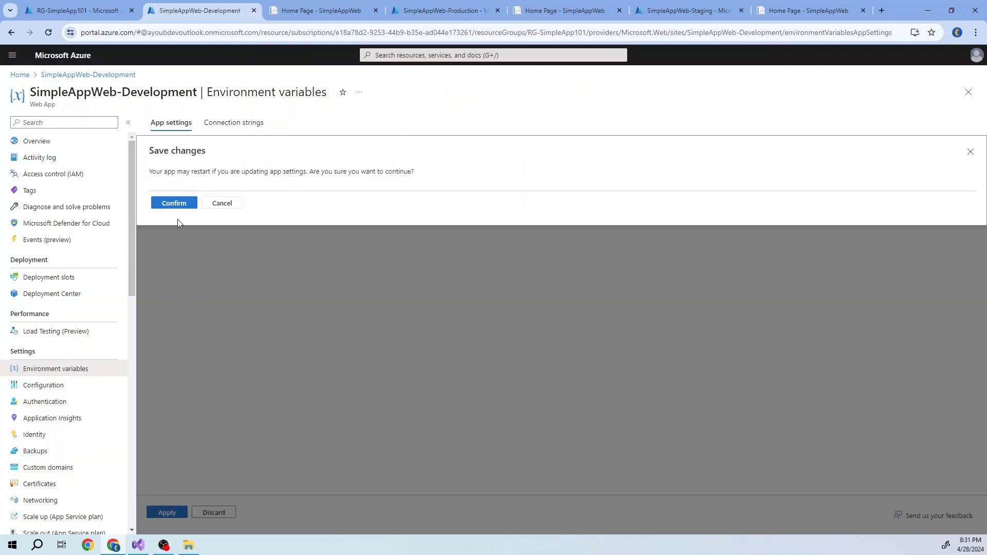
left_click(174, 203)
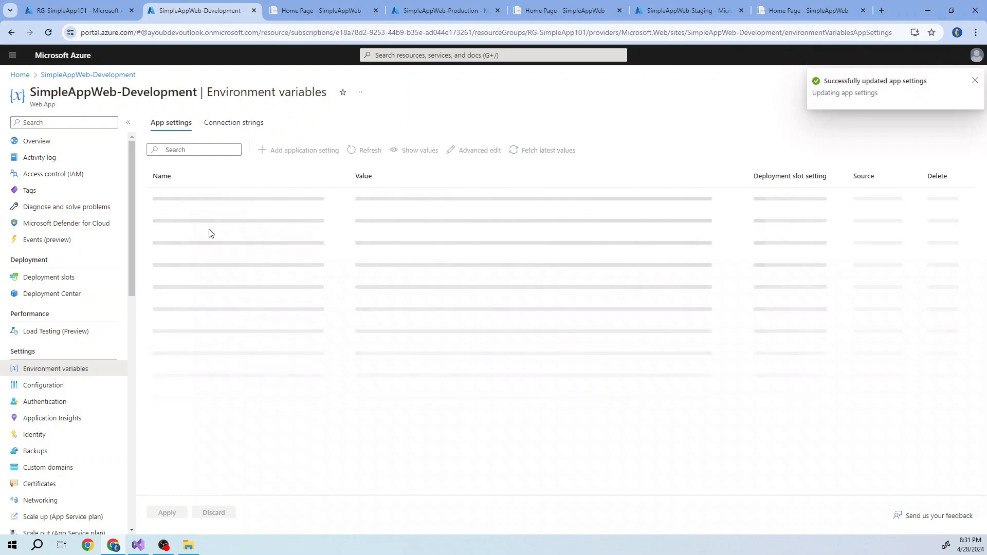
- Add the application setting ASPNETCORE_ENVIRONMENT with the value Production to the SimpleAppWeb-Production web app and save the change
left_click(423, 10)
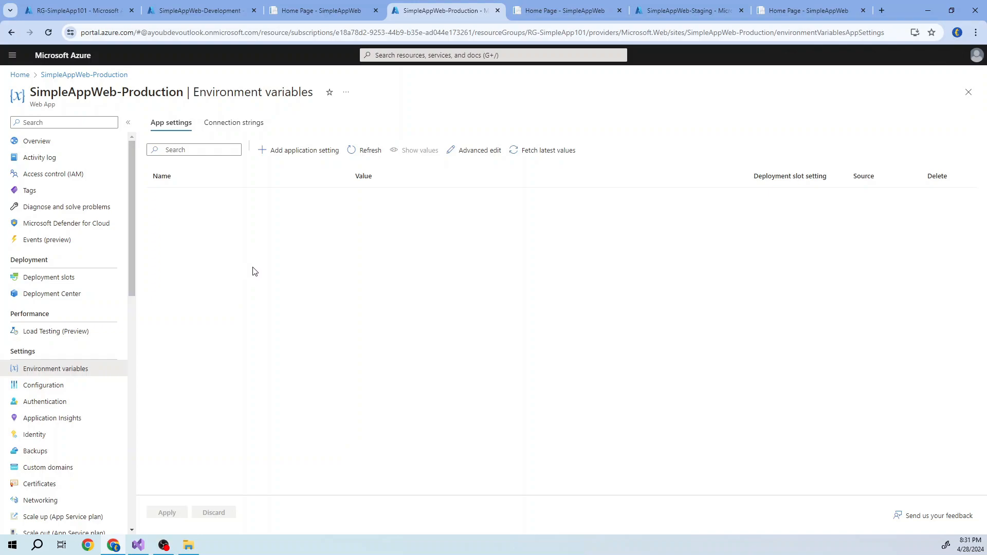
left_click(286, 150)
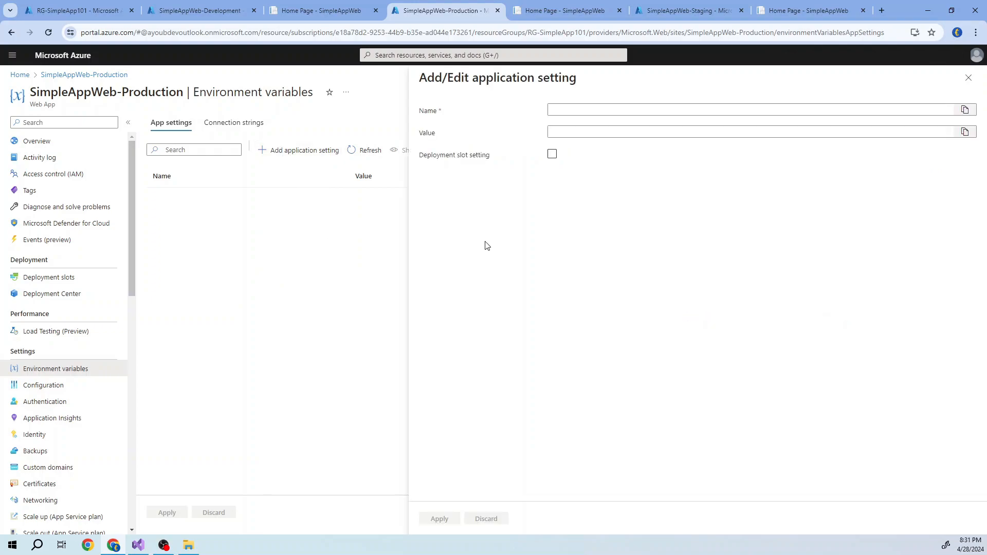
left_click(570, 110)
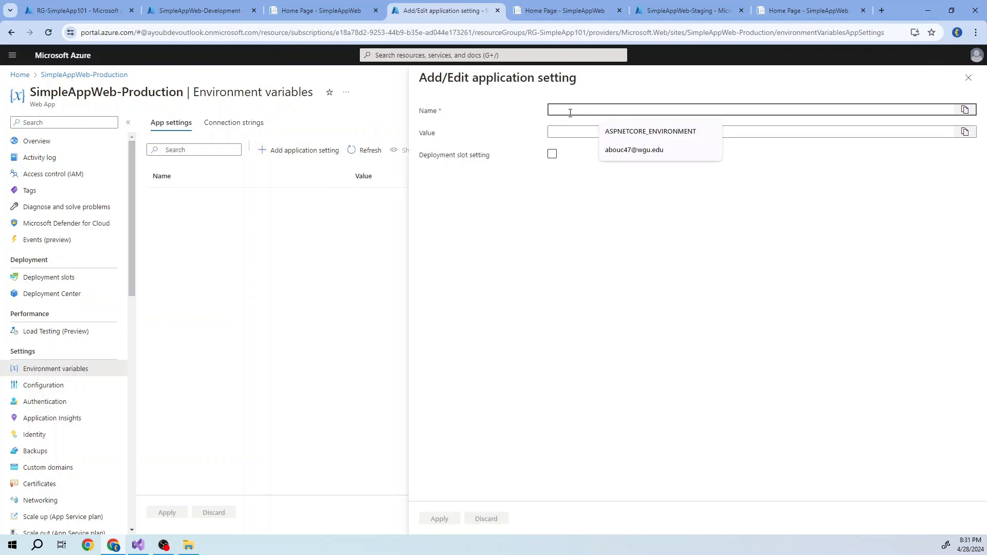
left_click(606, 131)
left_click(606, 131)
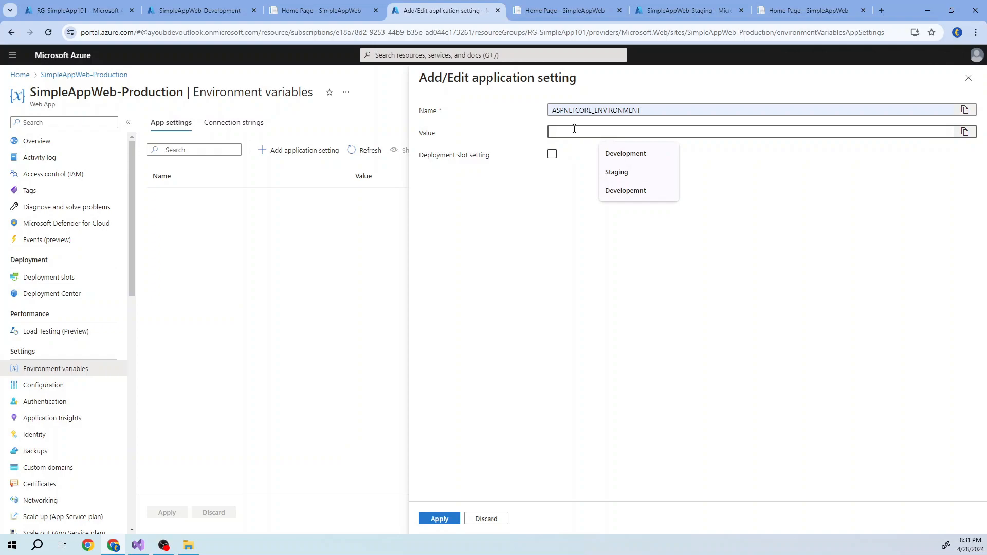
type("P")
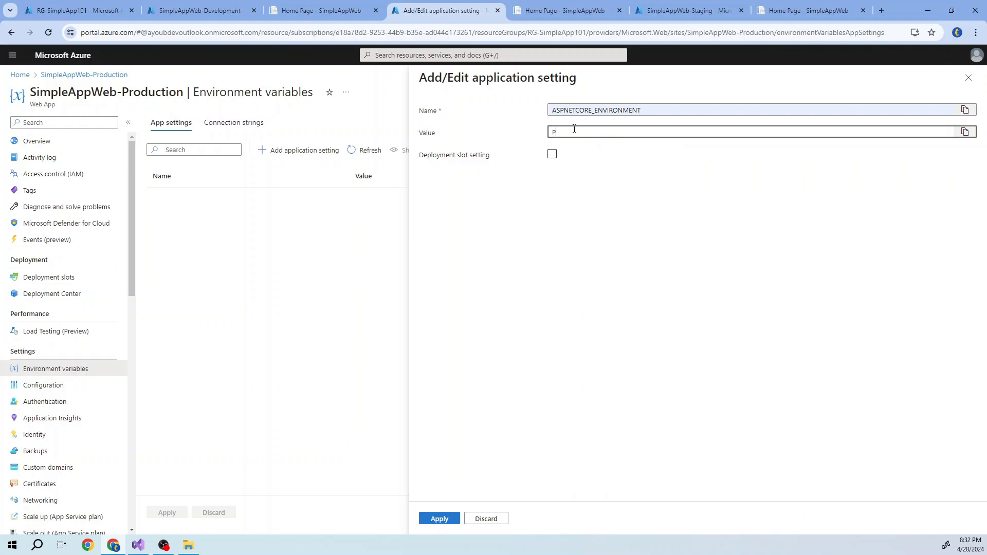
type("roduction")
left_click(601, 199)
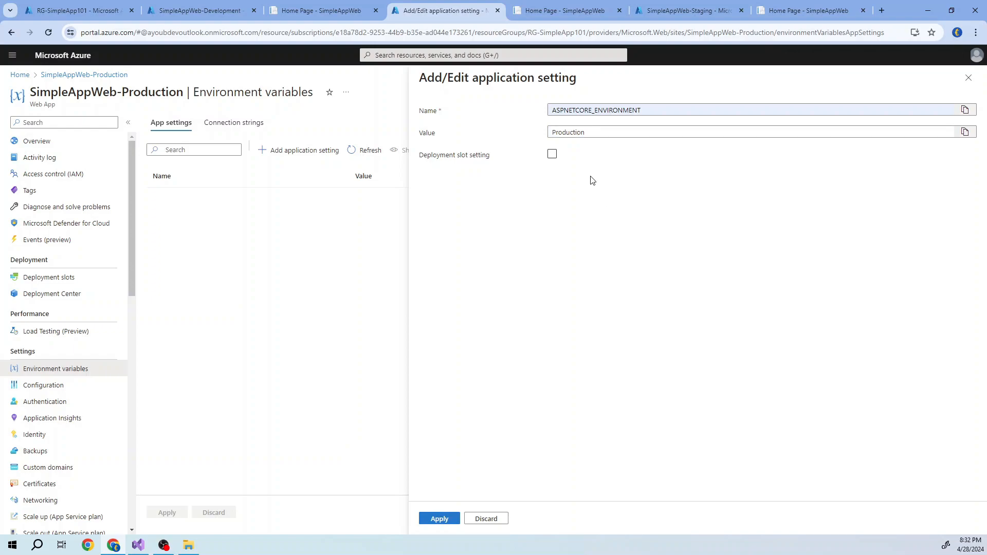
left_click(436, 515)
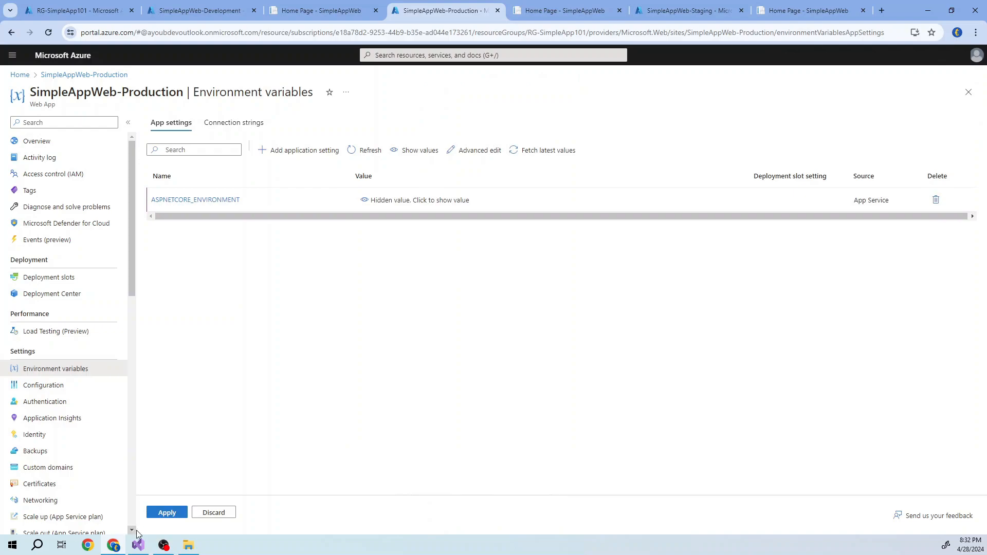
left_click(166, 514)
left_click(186, 206)
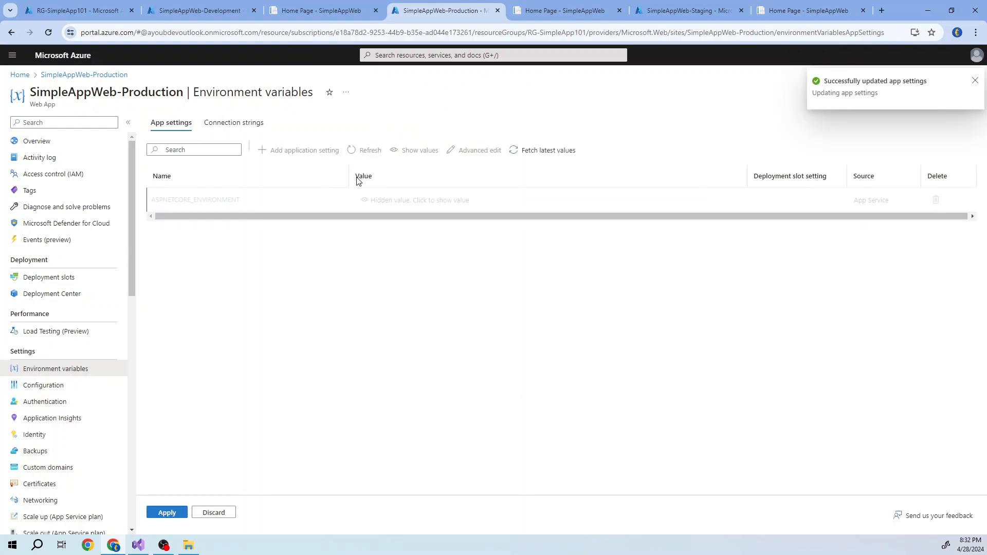
- Open the environment variables of SimpleAppWeb-Staging and start a new application setting named ASPNETCORE_ENVIRONMENT
left_click(645, 17)
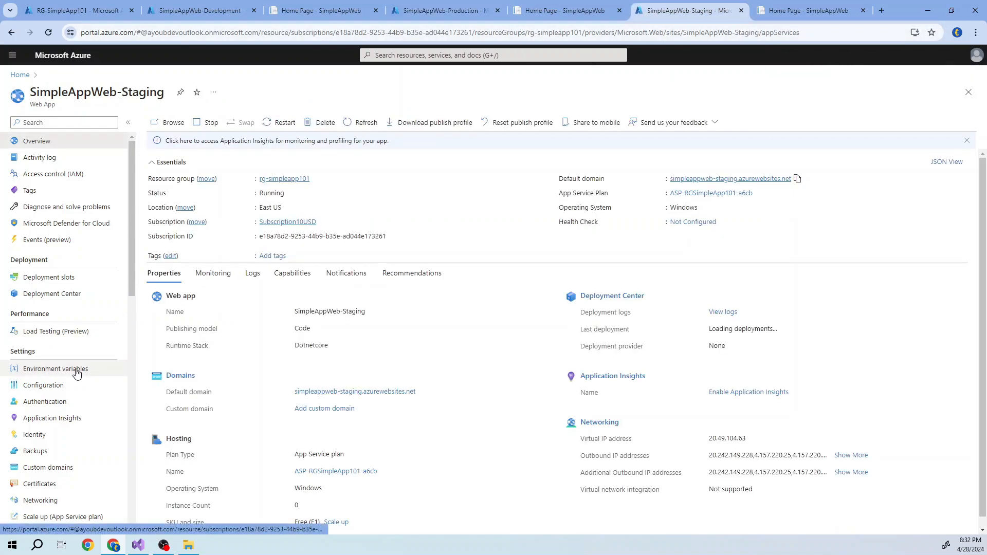
left_click(77, 374)
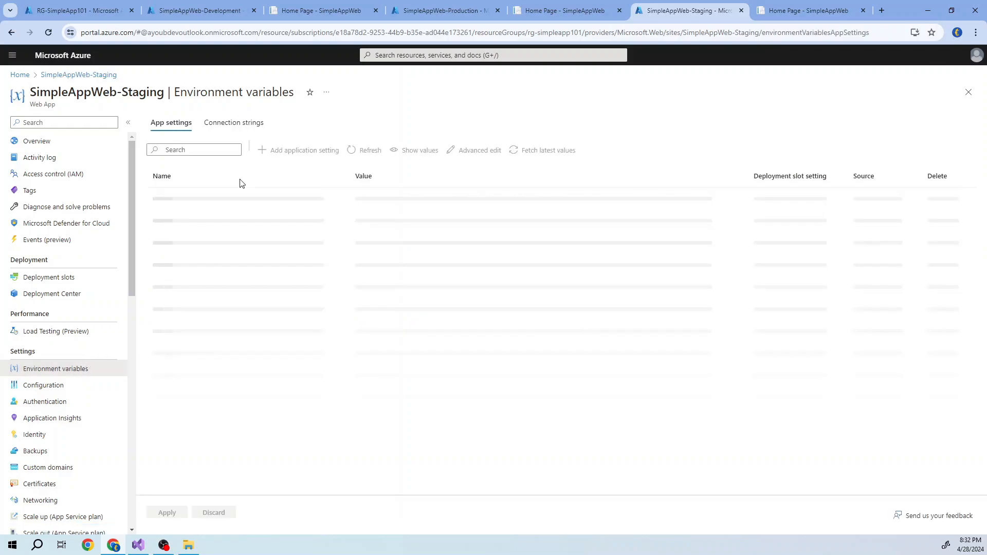
left_click(286, 150)
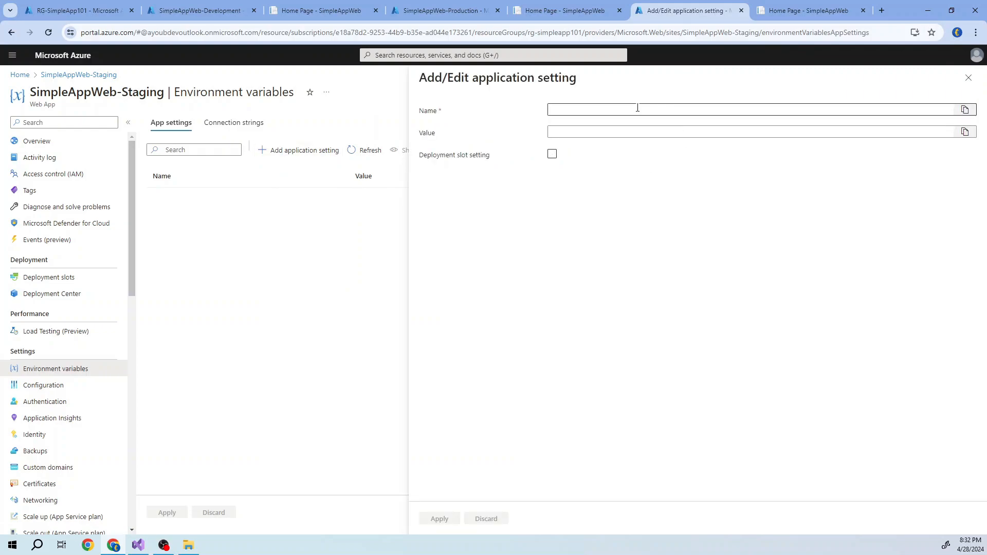
left_click(633, 109)
left_click(637, 132)
- Set the new setting's value to Staging, then apply and confirm the app settings change for SimpleAppWeb-Staging
left_click(596, 132)
type("ASPNETCORE_ENVIRONMENT")
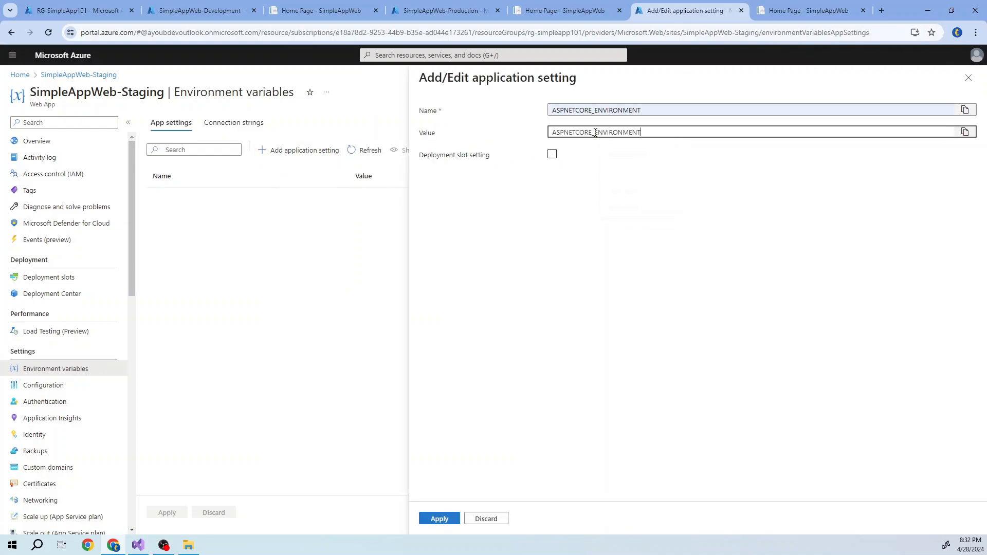
left_click(614, 111)
double_click(610, 130)
key("BackSpace")
type("Staging")
left_click(608, 223)
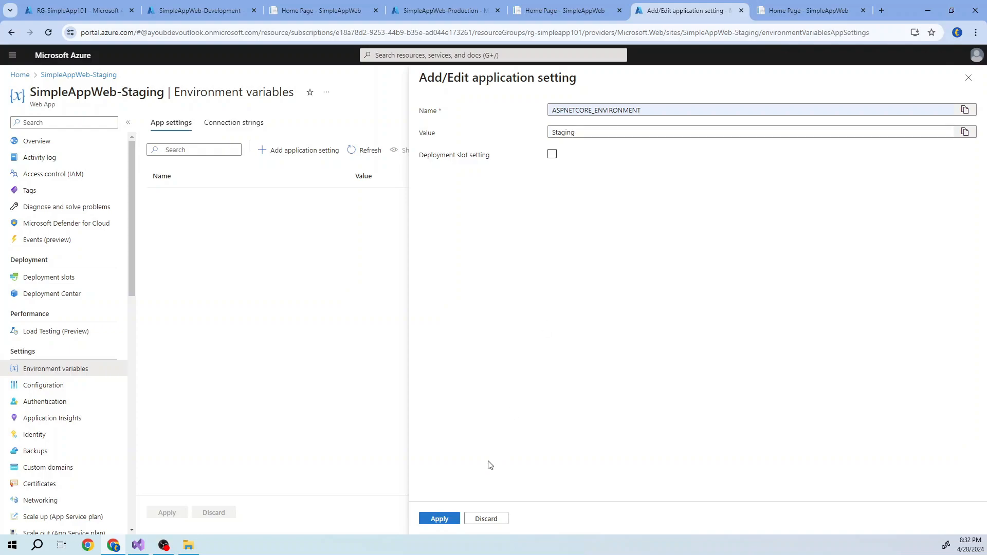
left_click(442, 520)
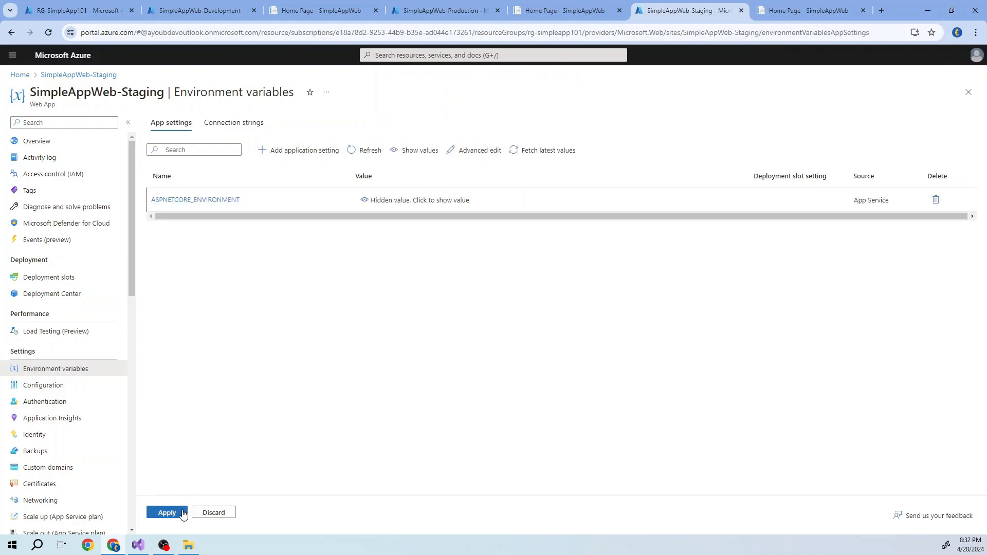
left_click(167, 513)
left_click(182, 203)
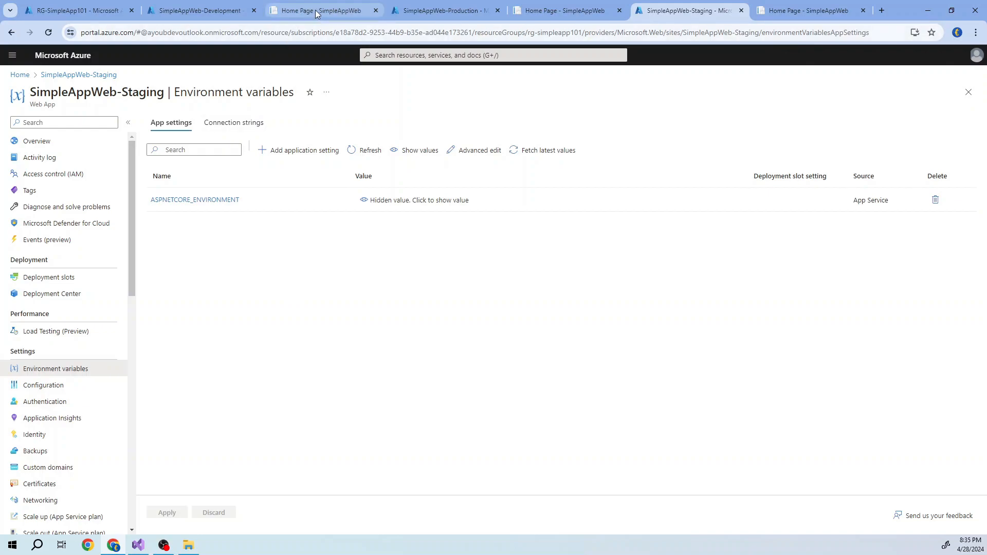
- Reload the SimpleAppWeb-Development site and check the environment named in its welcome and connection string headings
left_click(316, 14)
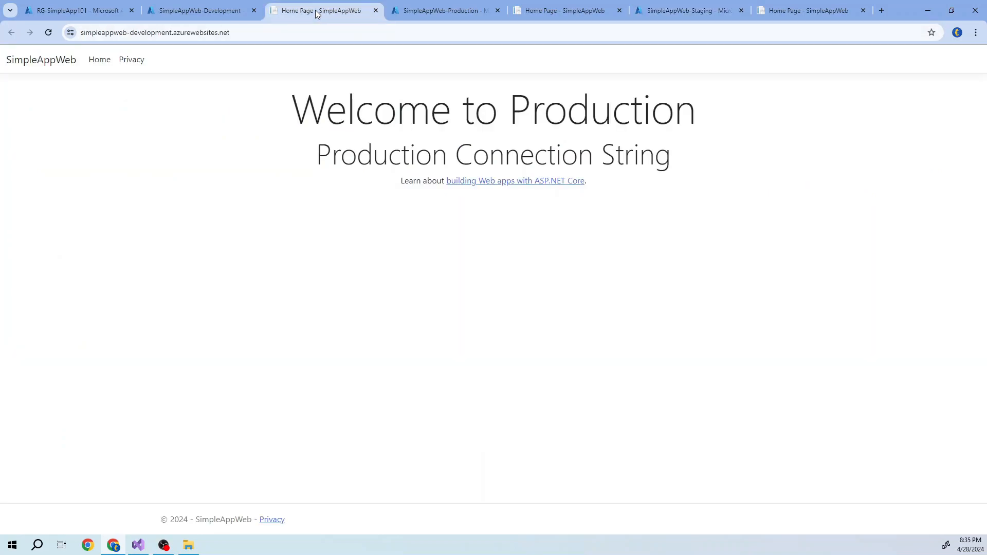
left_click(48, 31)
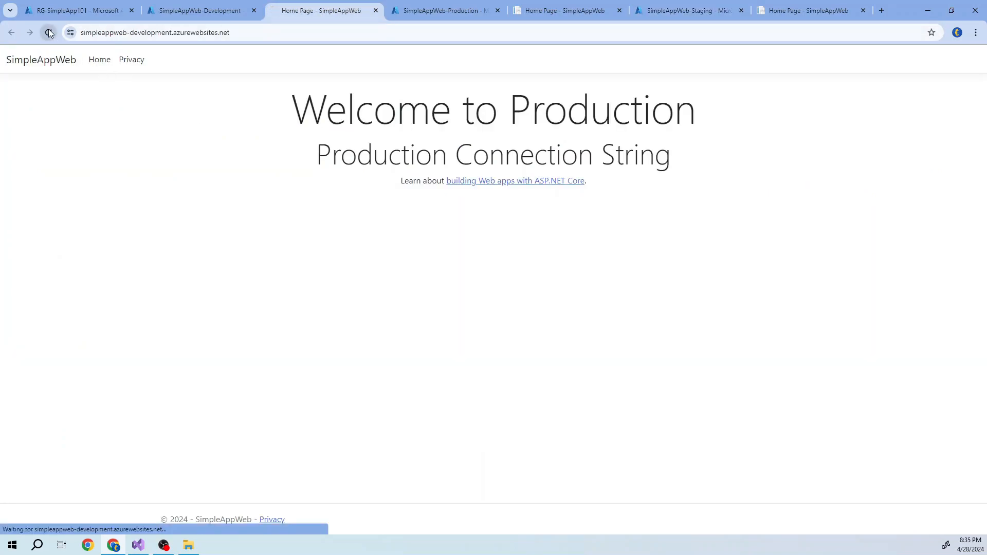
left_click_drag(514, 116, 697, 118)
left_click(458, 117)
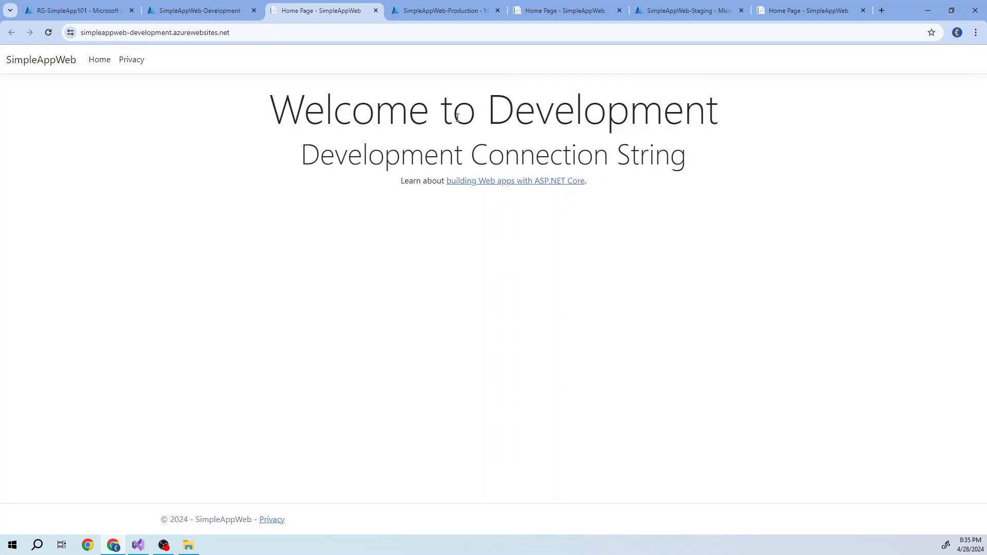
left_click_drag(486, 109, 720, 115)
left_click_drag(301, 153, 687, 153)
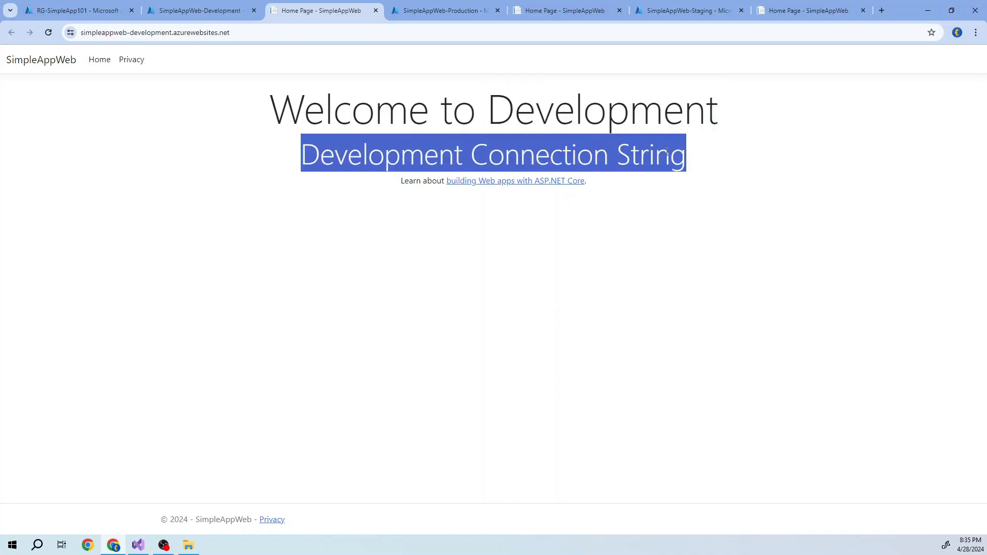
left_click(384, 284)
- Reload the Production and Staging sites to check the environment in their headings, and switch back to Visual Studio
left_click(539, 13)
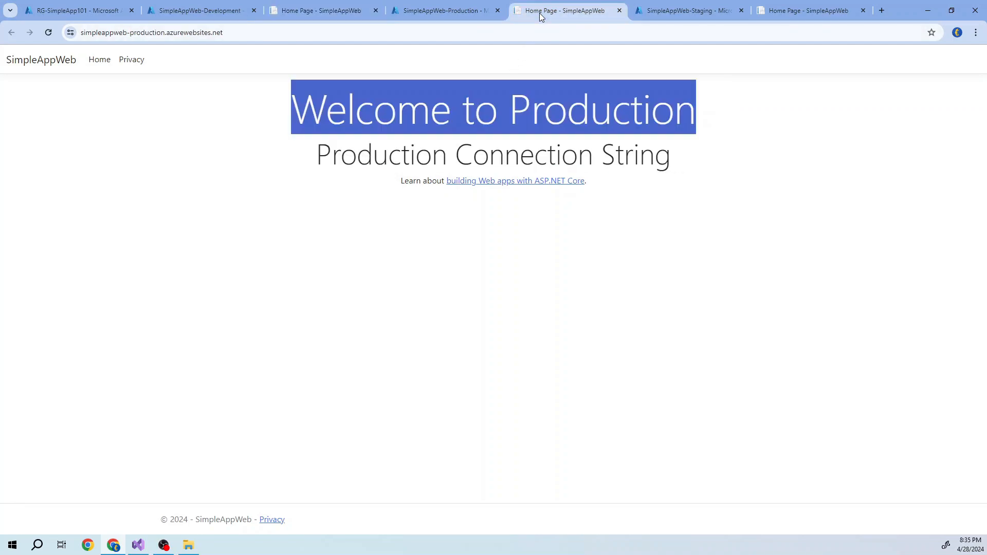
left_click(48, 32)
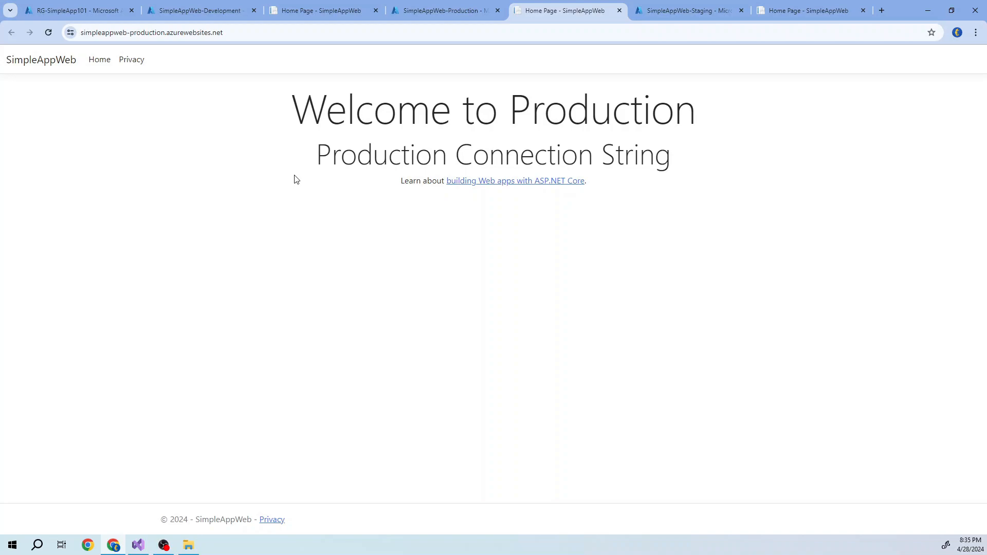
left_click(794, 11)
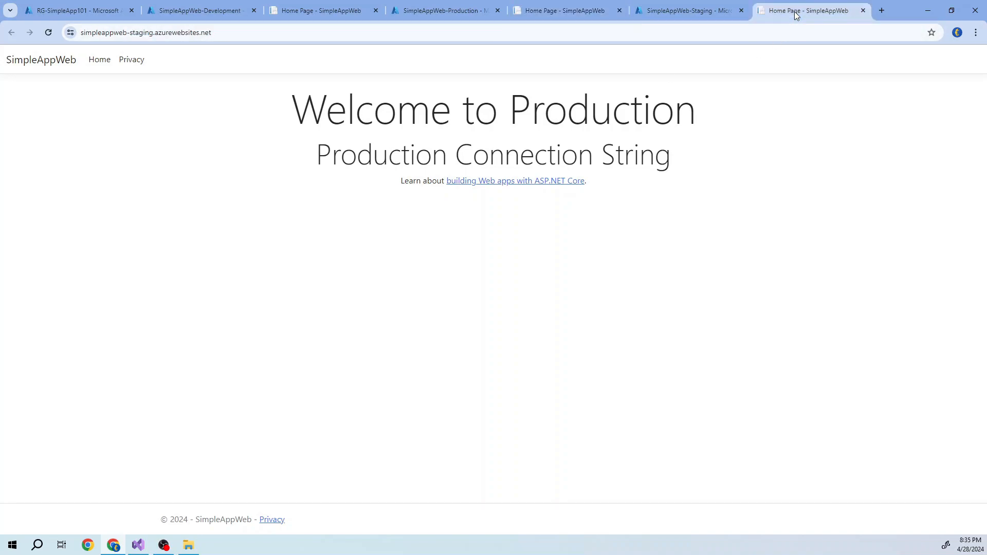
double_click(144, 37)
left_click(150, 139)
left_click(50, 33)
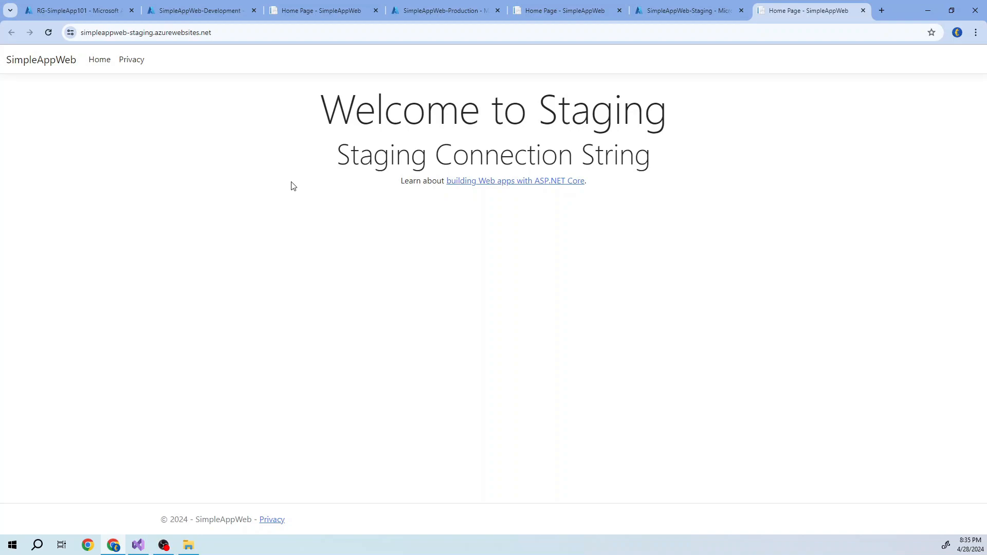
left_click(139, 544)
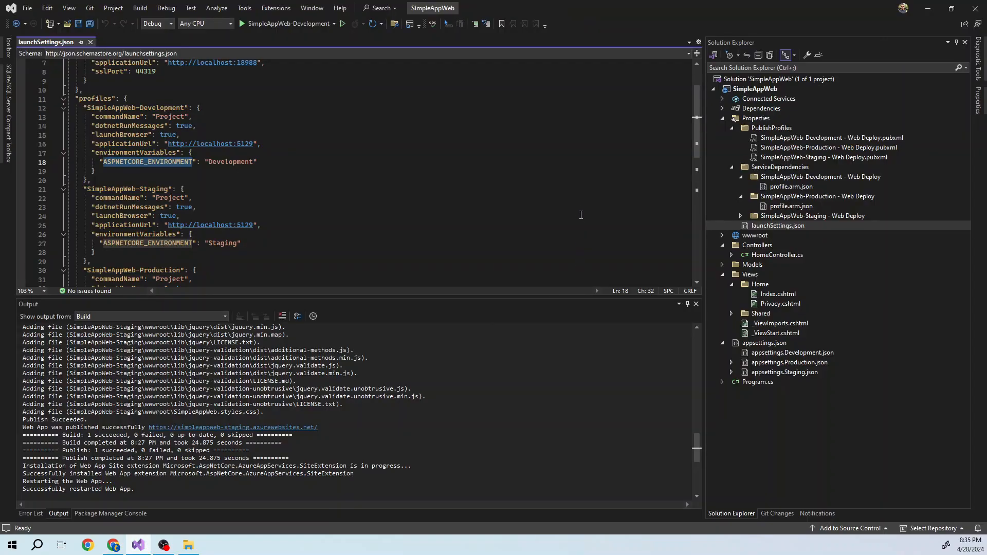
- Close launchSettings.json and review the project's launch profiles and the publish profiles in its Properties folder
left_click(722, 118)
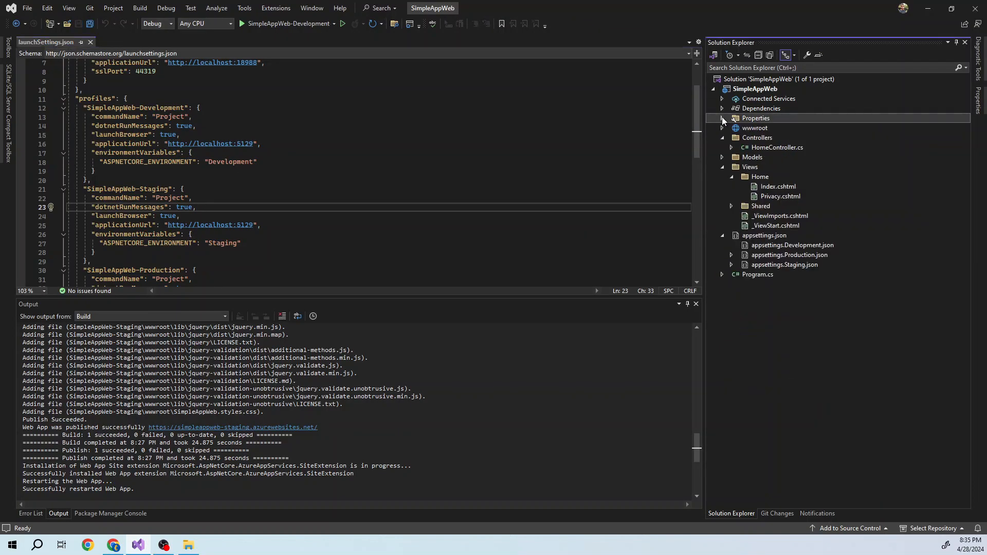
left_click(90, 42)
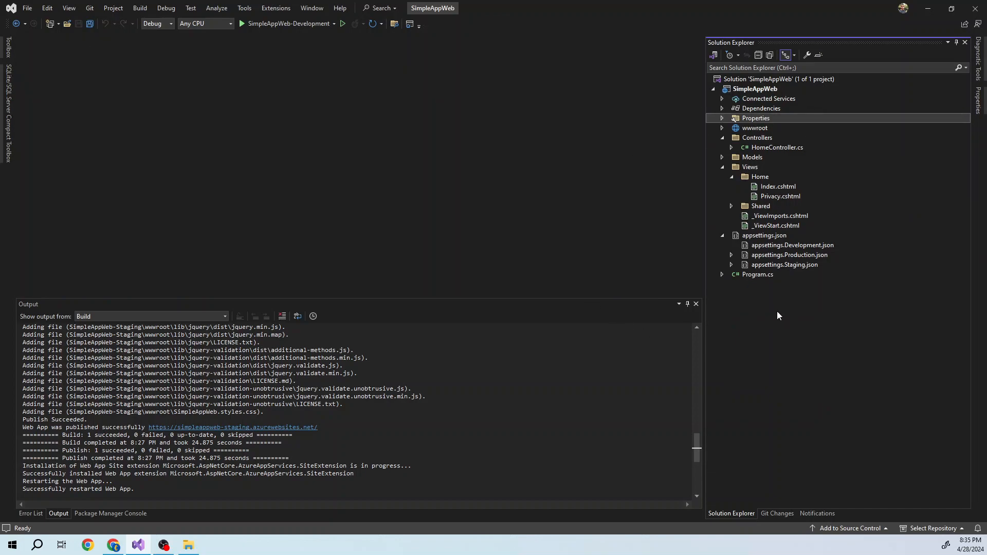
left_click(334, 24)
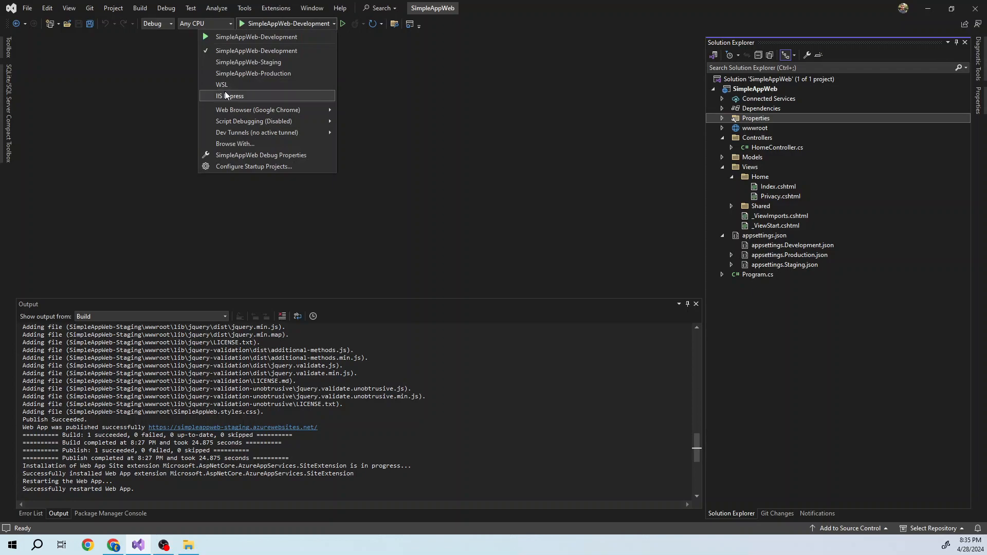
left_click(507, 193)
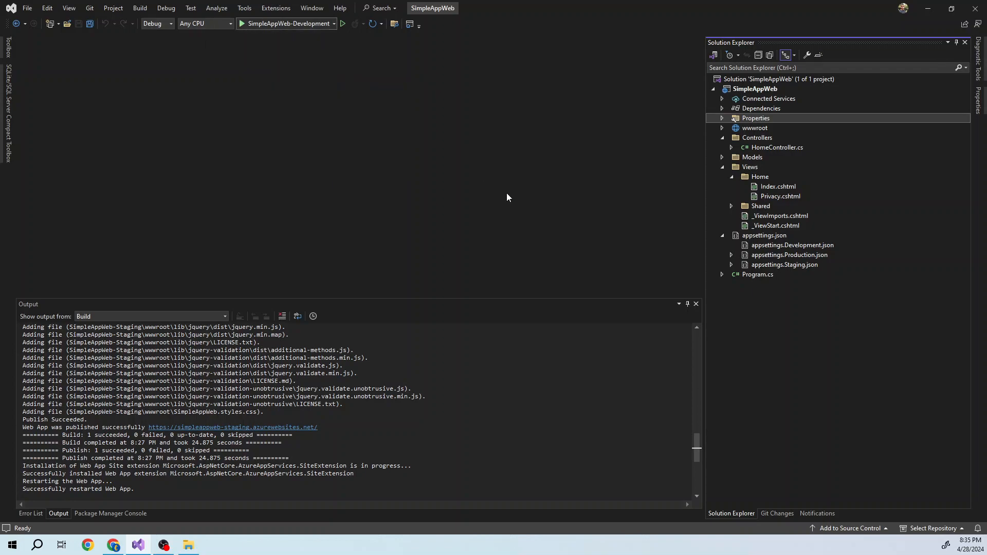
left_click(721, 118)
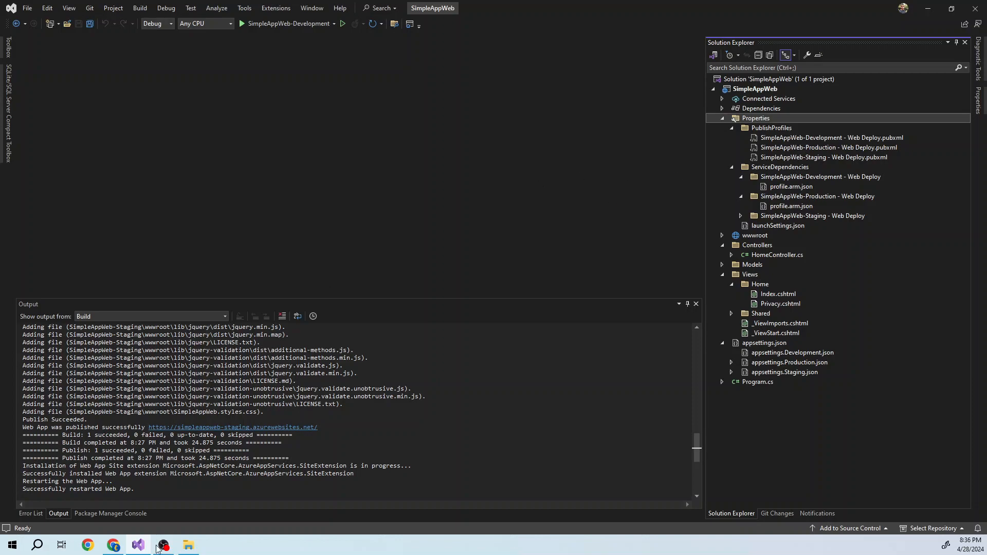
- Switch to Chrome and review the resources in RG-SimpleApp101 and the headings of the Development, Production and Staging sites
left_click(114, 547)
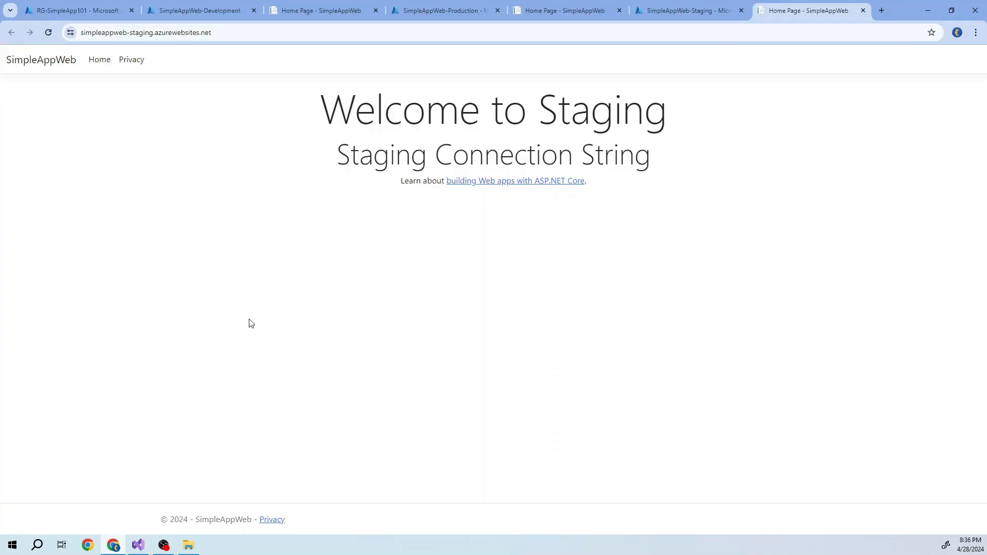
left_click(187, 13)
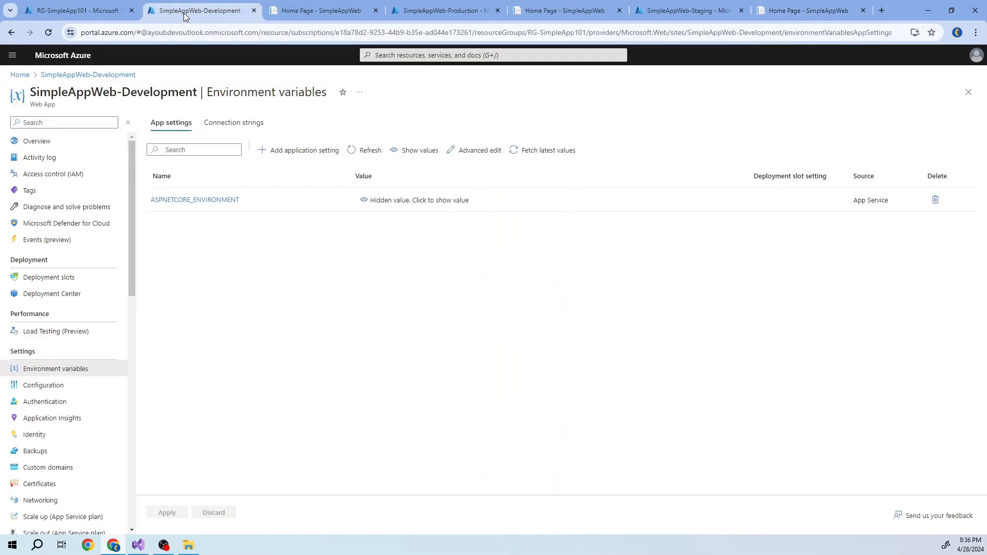
left_click(86, 12)
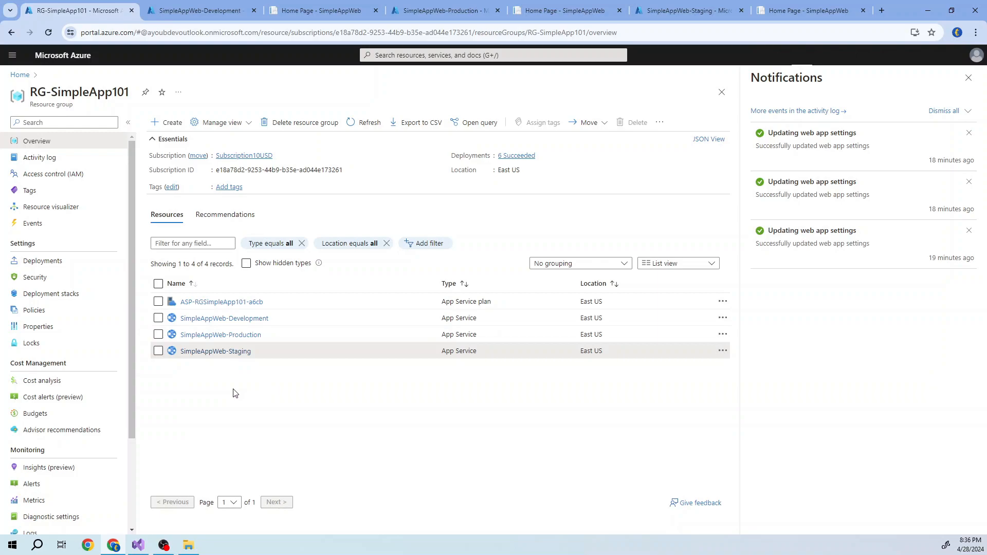
left_click(304, 15)
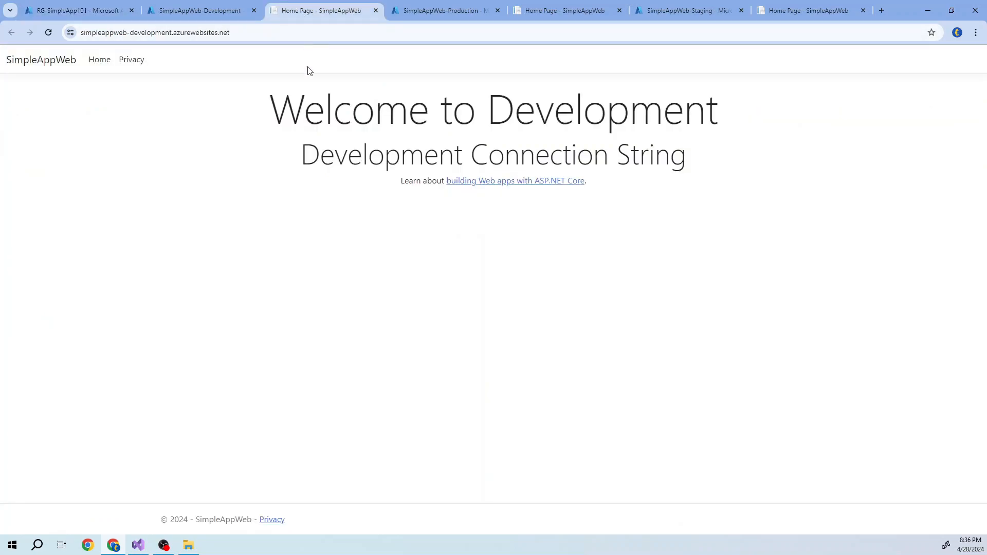
left_click(565, 10)
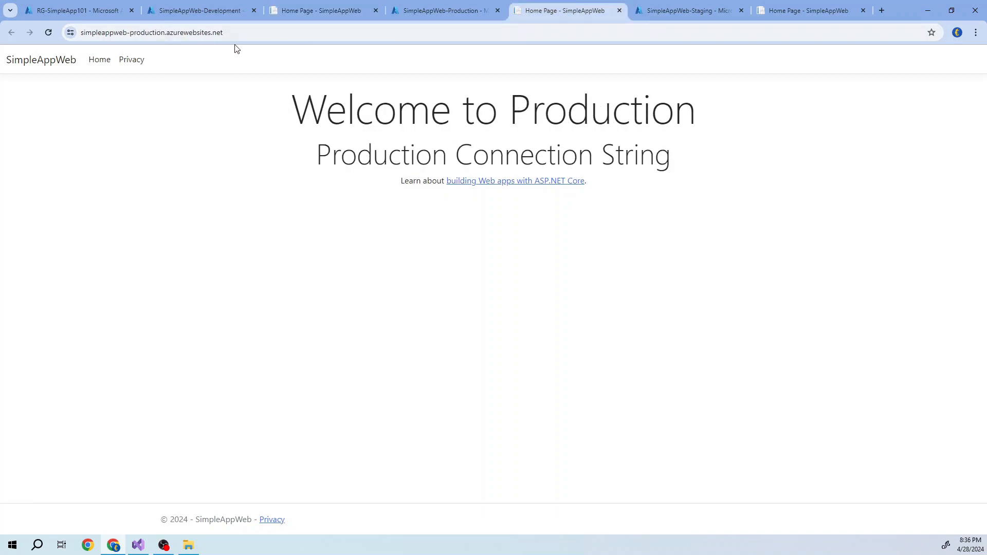
left_click(804, 10)
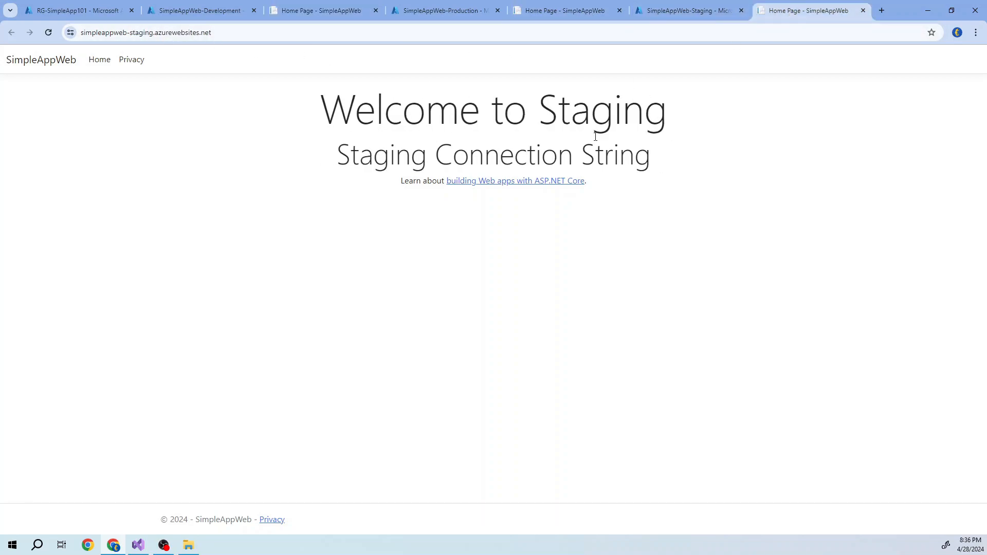